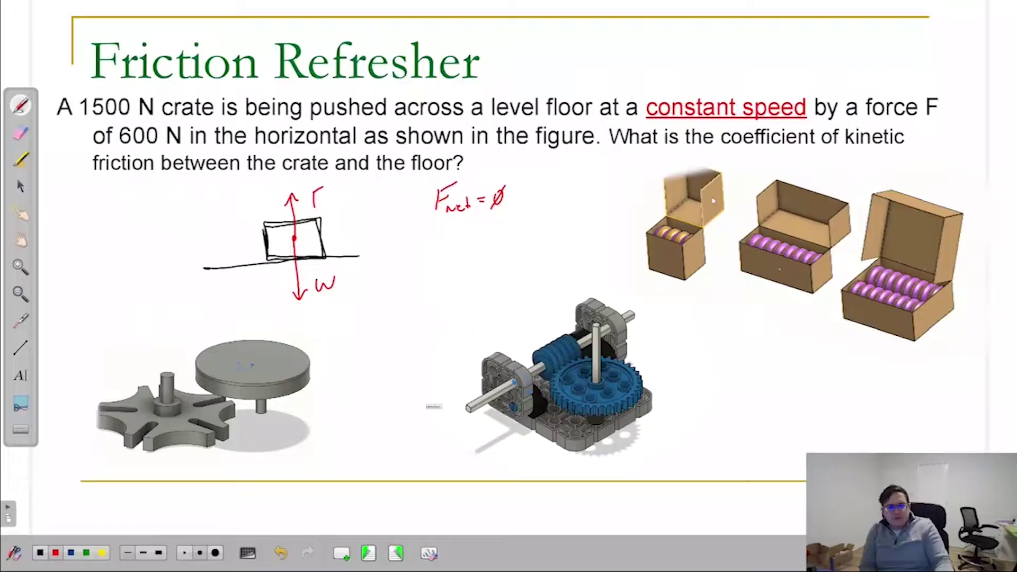
Draw the Fn, F and Ff labels with a rightward applied-force arrow and a leftward friction arrow on the crate
{"action": "left_click_drag", "start_coordinate": [322, 204], "coordinate": [333, 201]}
{"action": "left_click_drag", "start_coordinate": [294, 239], "coordinate": [352, 239]}
{"action": "mouse_move", "coordinate": [345, 233]}
{"action": "left_mouse_down"}
{"action": "mouse_move", "coordinate": [345, 245]}
{"action": "mouse_move", "coordinate": [363, 204]}
{"action": "mouse_move", "coordinate": [367, 223]}
{"action": "left_mouse_up"}
{"action": "left_click_drag", "start_coordinate": [292, 240], "coordinate": [209, 243]}
{"action": "mouse_move", "coordinate": [218, 236]}
{"action": "left_mouse_down"}
{"action": "mouse_move", "coordinate": [217, 249]}
{"action": "mouse_move", "coordinate": [219, 204]}
{"action": "left_mouse_up"}
{"action": "mouse_move", "coordinate": [218, 204]}
{"action": "left_mouse_down"}
{"action": "mouse_move", "coordinate": [229, 202]}
{"action": "mouse_move", "coordinate": [229, 224]}
{"action": "left_mouse_up"}
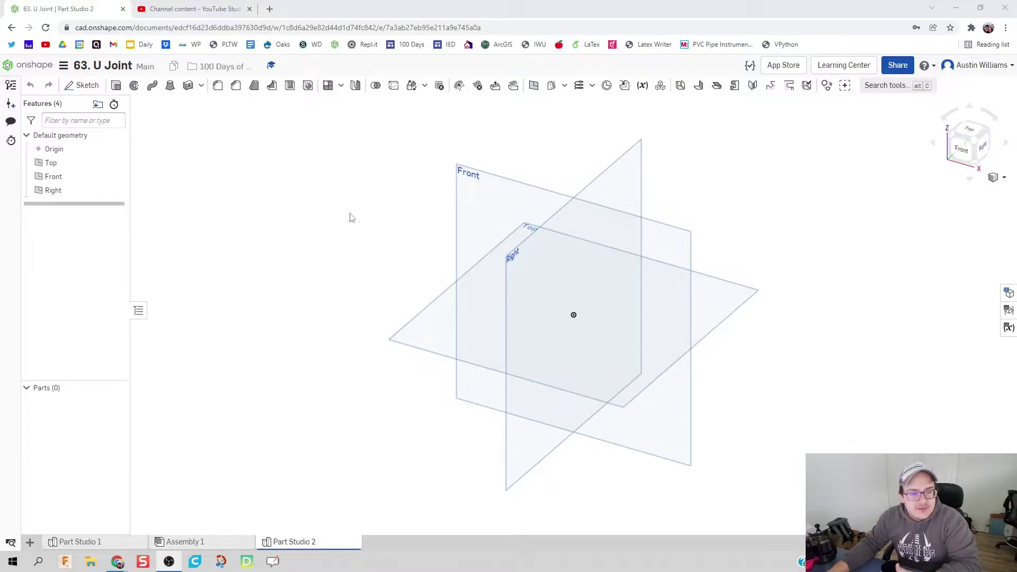
View Part Studio 1, then animate the Revolute 1 mate in Assembly 1 and stop the playback
{"action": "left_click", "coordinate": [82, 541]}
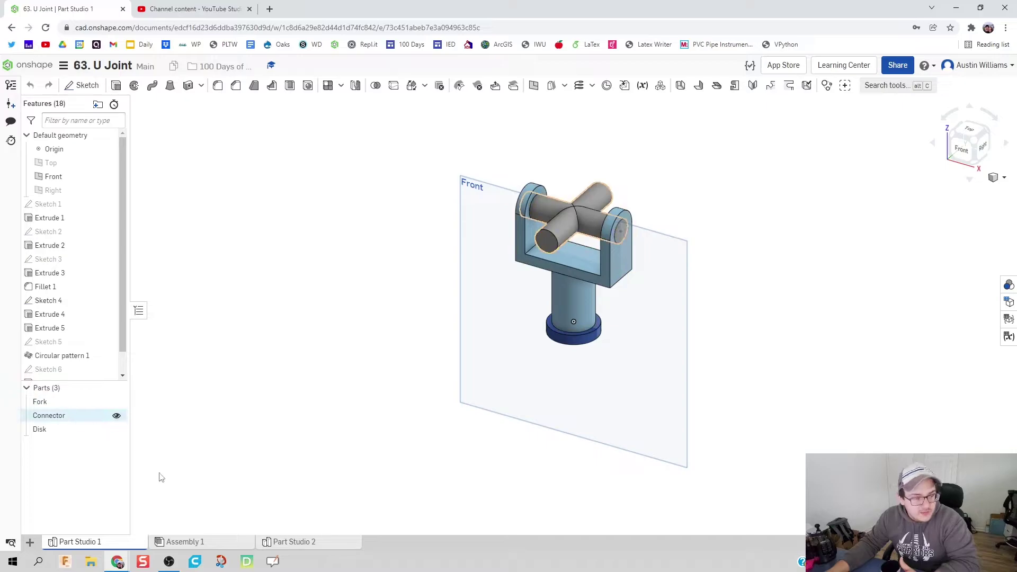
{"action": "left_click", "coordinate": [208, 542]}
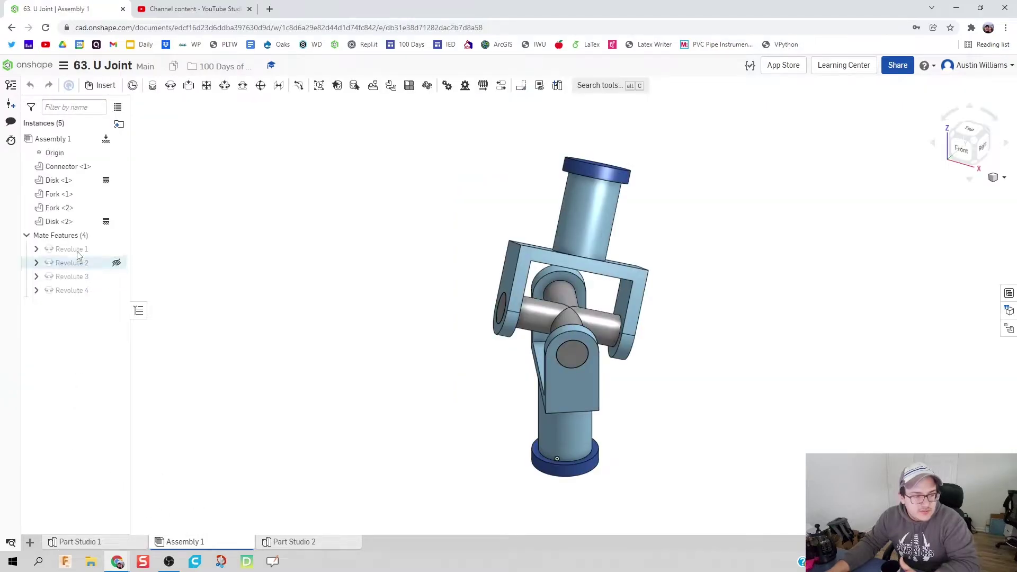
{"action": "right_click", "coordinate": [77, 253]}
{"action": "left_click", "coordinate": [113, 369]}
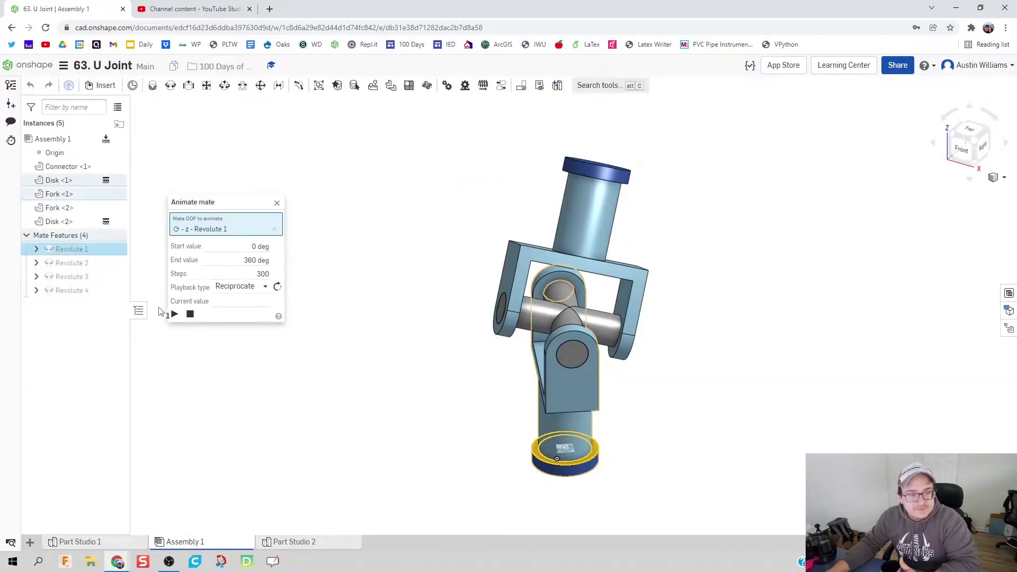
{"action": "left_click", "coordinate": [174, 313]}
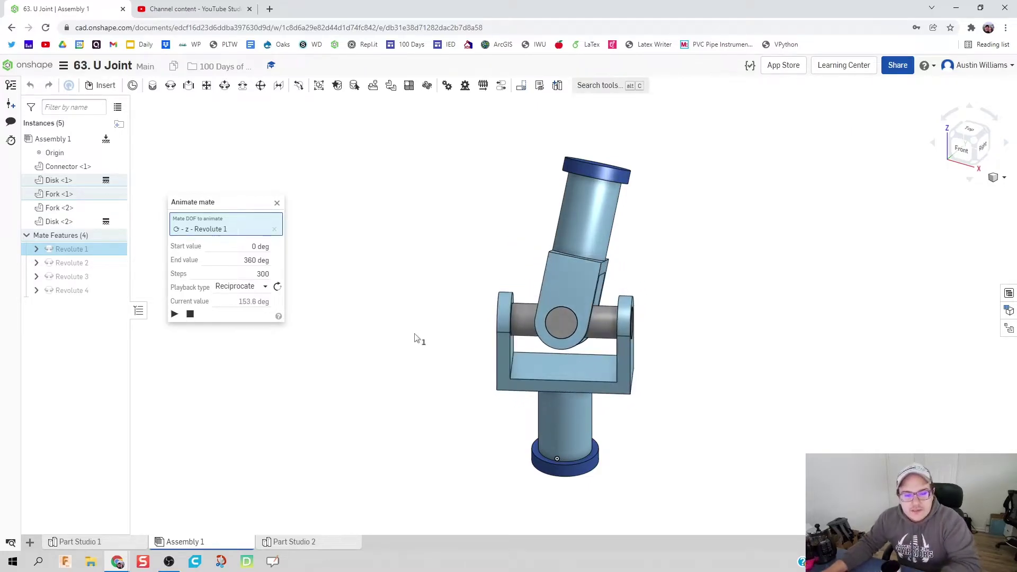
{"action": "left_click", "coordinate": [277, 203]}
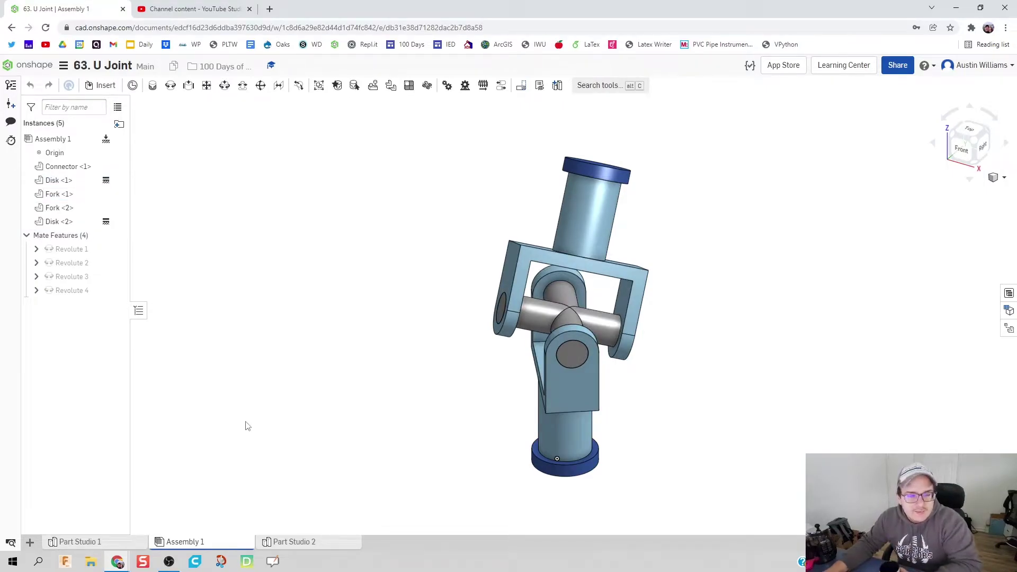
In Part Studio 2, start a sketch on the Top plane and view it head-on
{"action": "mouse_move", "coordinate": [295, 552]}
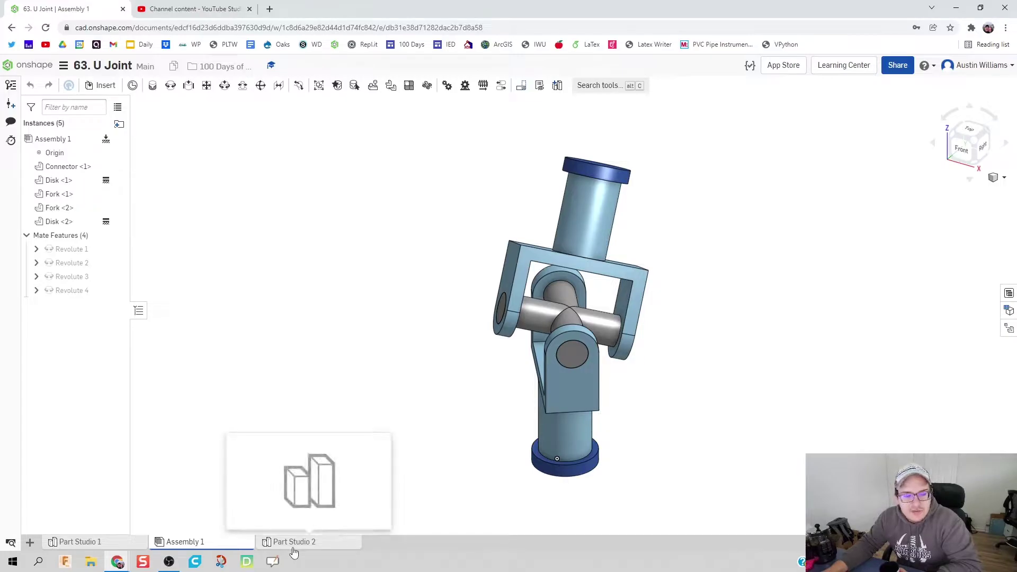
{"action": "left_click", "coordinate": [295, 549]}
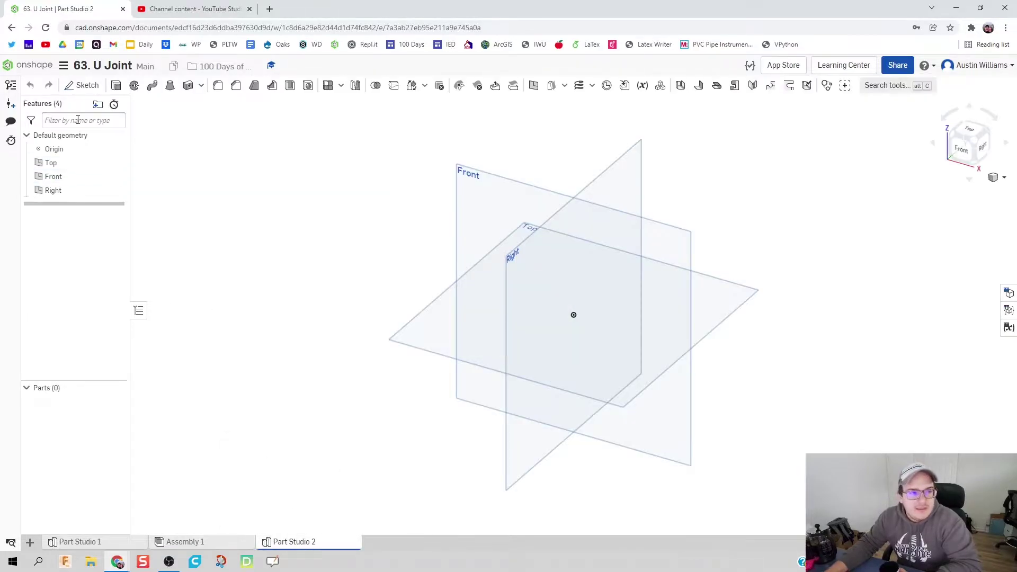
{"action": "left_click", "coordinate": [80, 85]}
{"action": "left_click", "coordinate": [456, 364]}
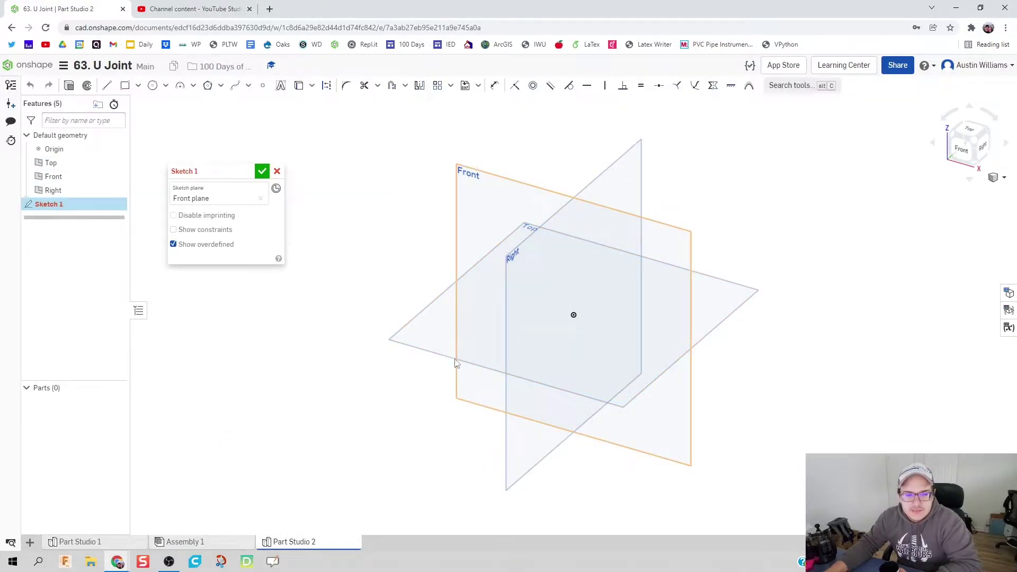
{"action": "left_click", "coordinate": [260, 198]}
{"action": "right_click", "coordinate": [423, 335]}
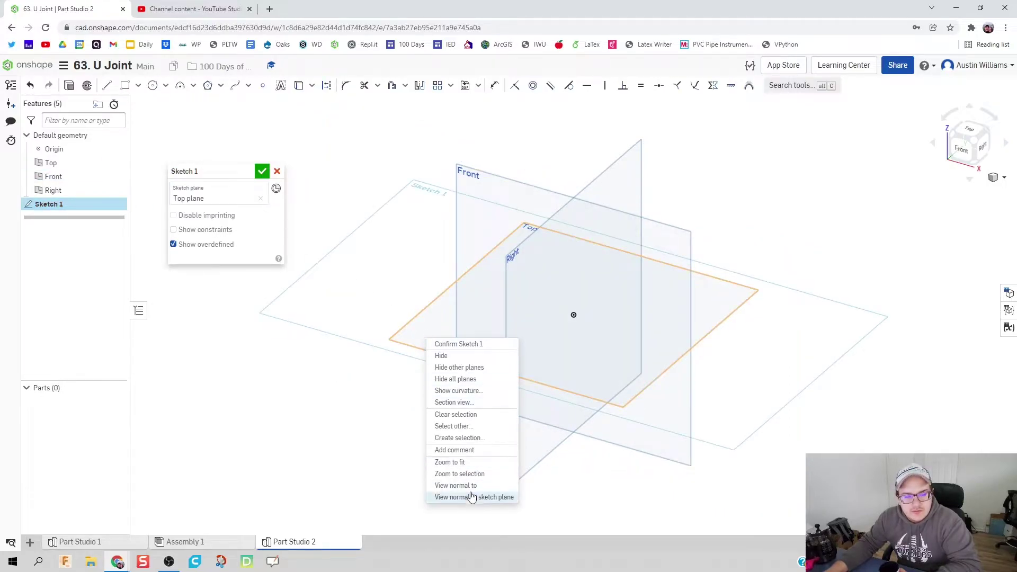
{"action": "left_click", "coordinate": [469, 492]}
{"action": "key", "text": "n"}
Draw a circle centred on the origin, give it a 1.5 diameter, and finish Sketch 1
{"action": "key", "text": "c"}
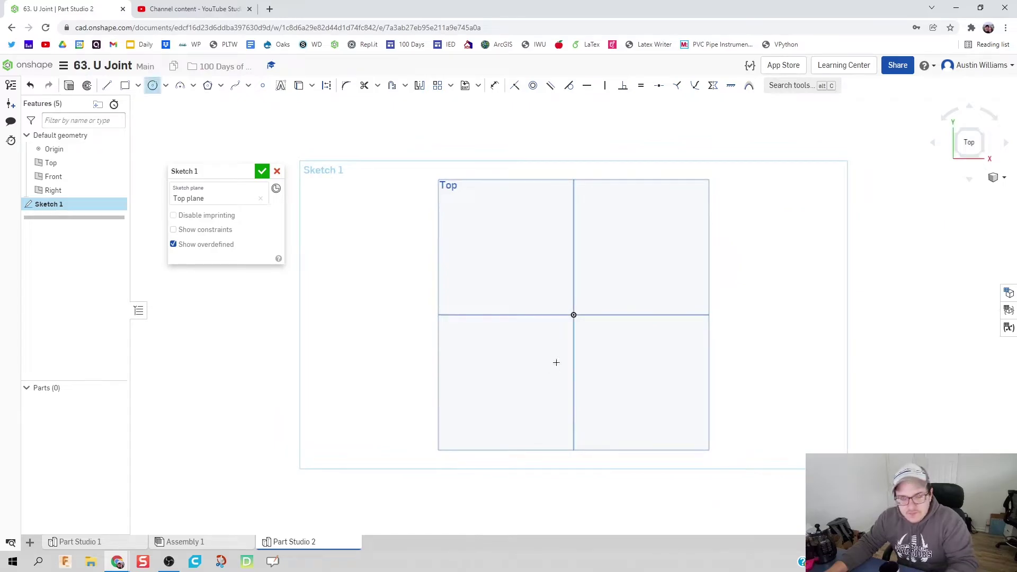
{"action": "left_click", "coordinate": [573, 315]}
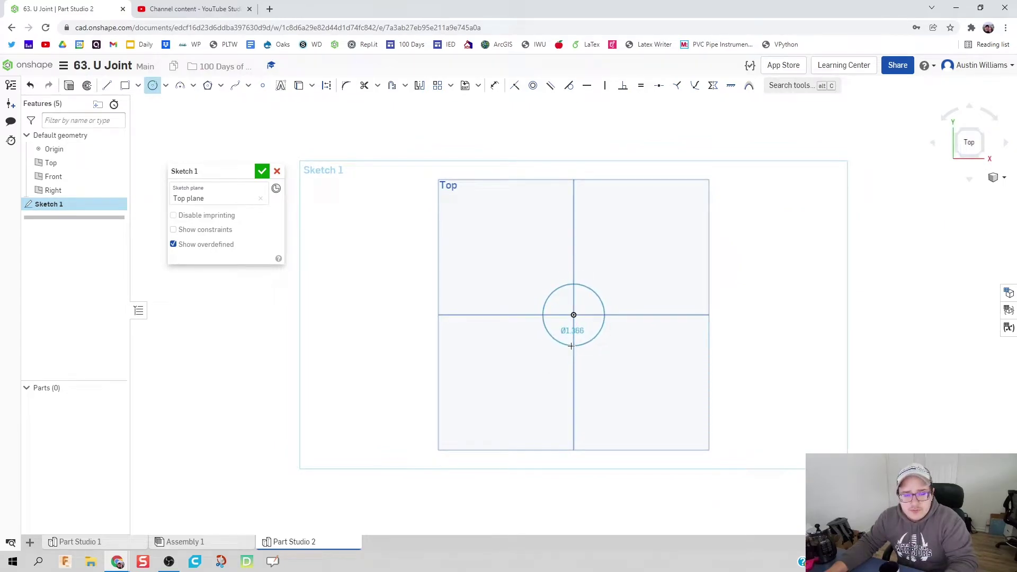
{"action": "left_click", "coordinate": [571, 346]}
{"action": "key", "text": "d"}
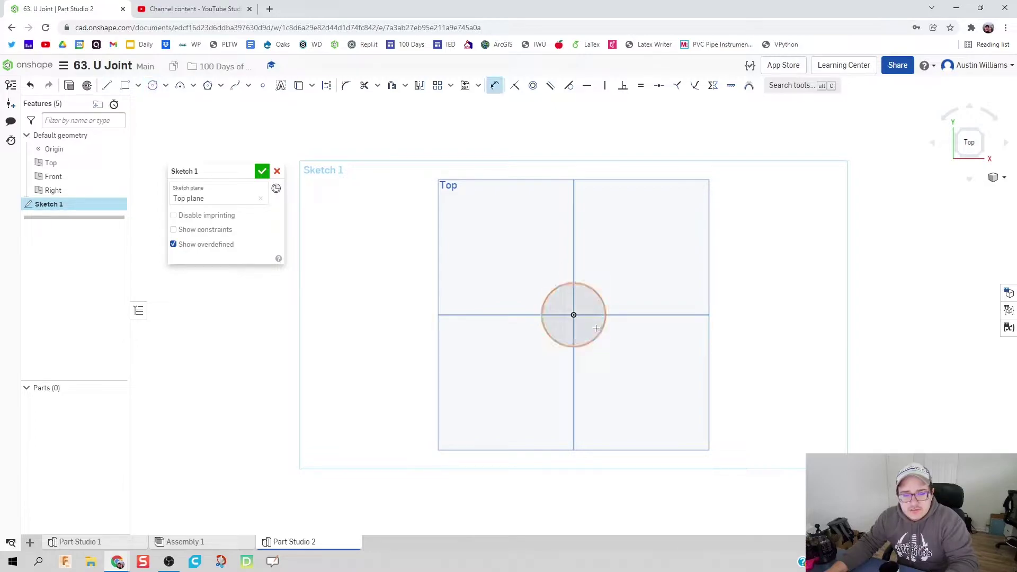
{"action": "left_click", "coordinate": [599, 332]}
{"action": "left_click", "coordinate": [634, 348]}
{"action": "type", "text": "1.5"}
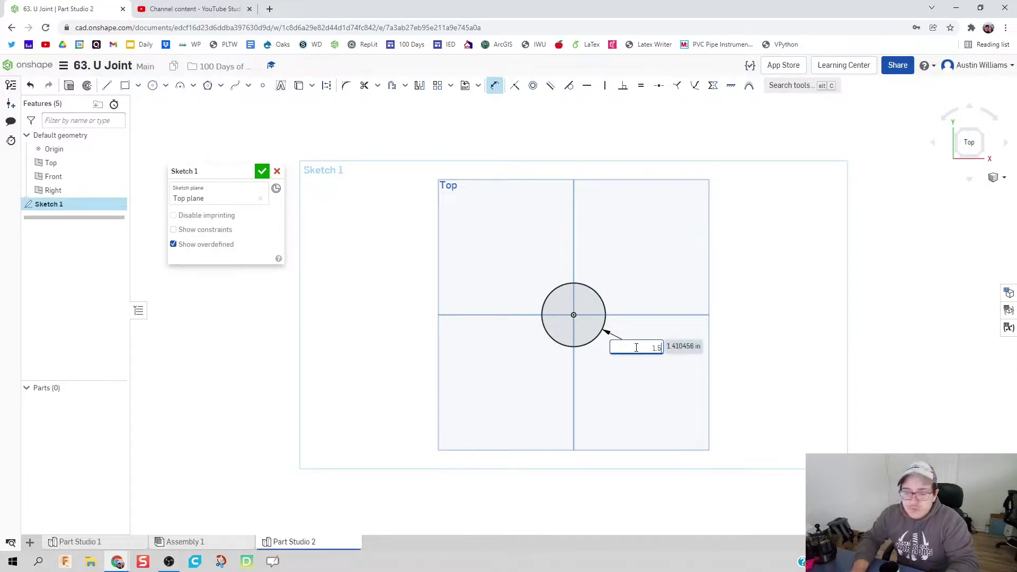
{"action": "key", "text": "Return"}
{"action": "left_click", "coordinate": [262, 170]}
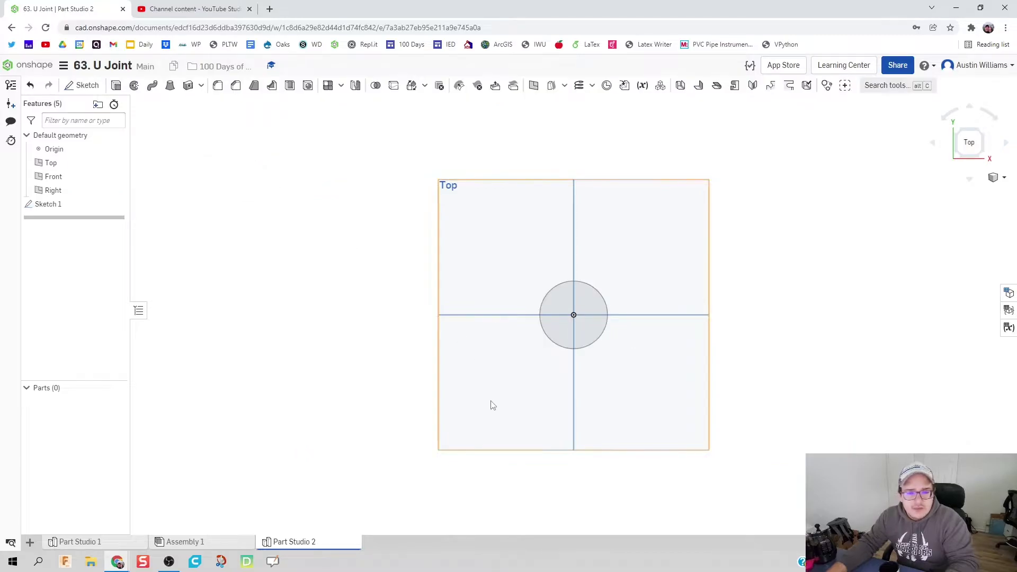
{"action": "mouse_move", "coordinate": [491, 404]}
{"action": "right_mouse_down"}
{"action": "mouse_move", "coordinate": [484, 348]}
{"action": "mouse_move", "coordinate": [473, 342]}
{"action": "mouse_move", "coordinate": [473, 352]}
{"action": "mouse_move", "coordinate": [551, 316]}
{"action": "right_mouse_up"}
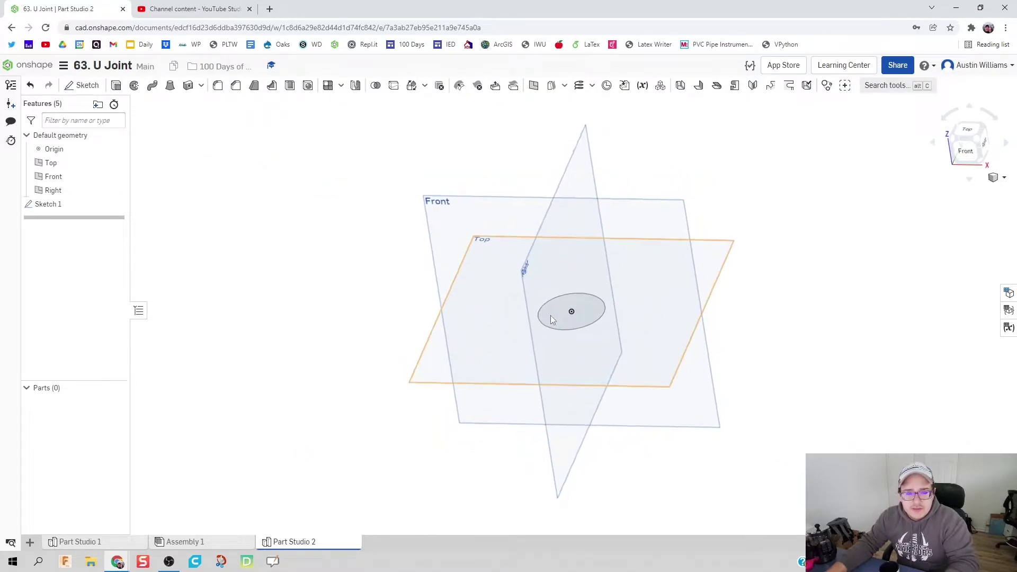
Extrude the sketch circle 1.5 in into a solid cylinder
{"action": "key", "text": "shift+e"}
{"action": "left_click", "coordinate": [570, 321]}
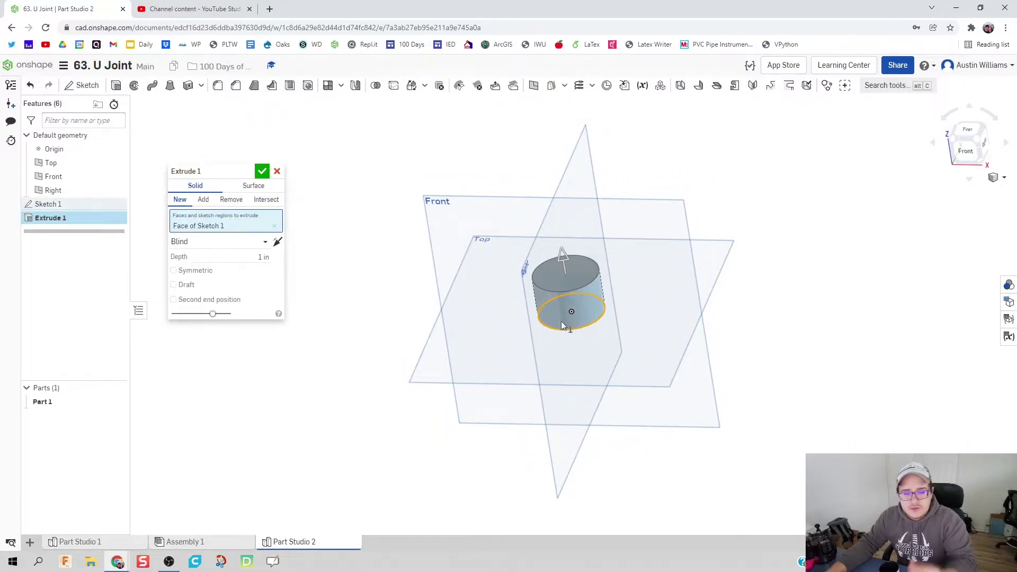
{"action": "left_click", "coordinate": [277, 171]}
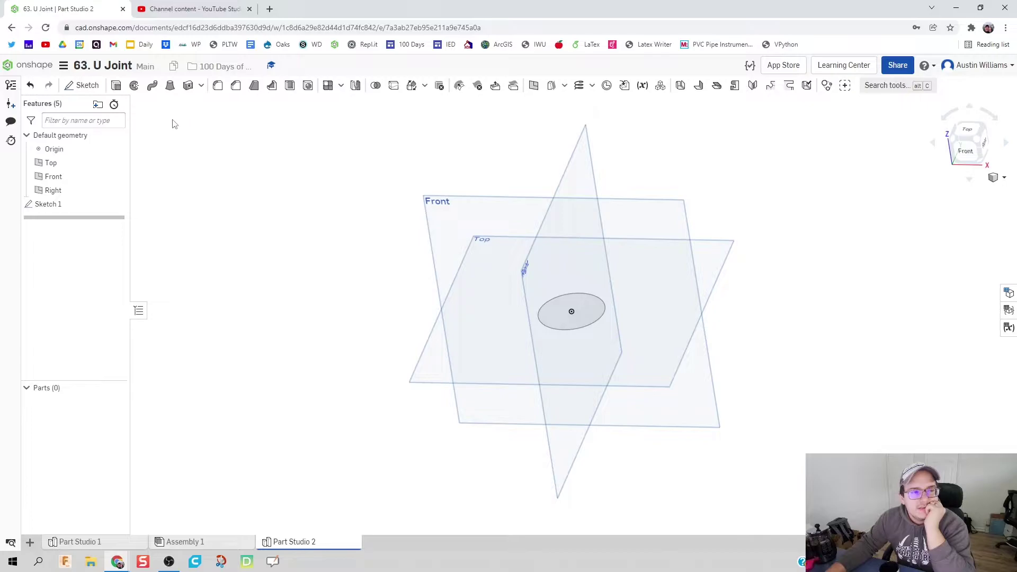
{"action": "left_click", "coordinate": [118, 86]}
{"action": "left_click", "coordinate": [589, 321]}
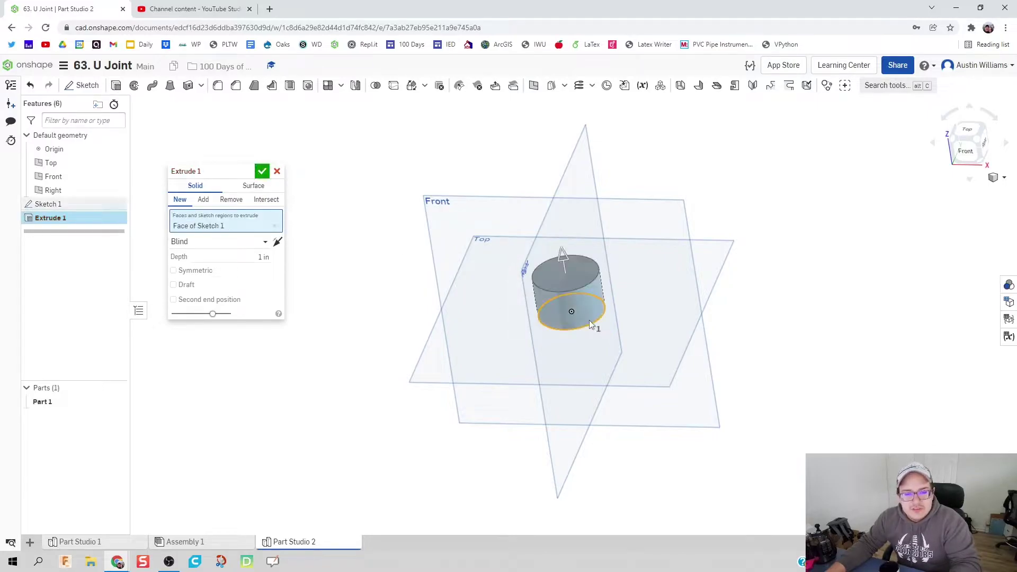
{"action": "left_click", "coordinate": [247, 257]}
{"action": "type", "text": "1.5 in"}
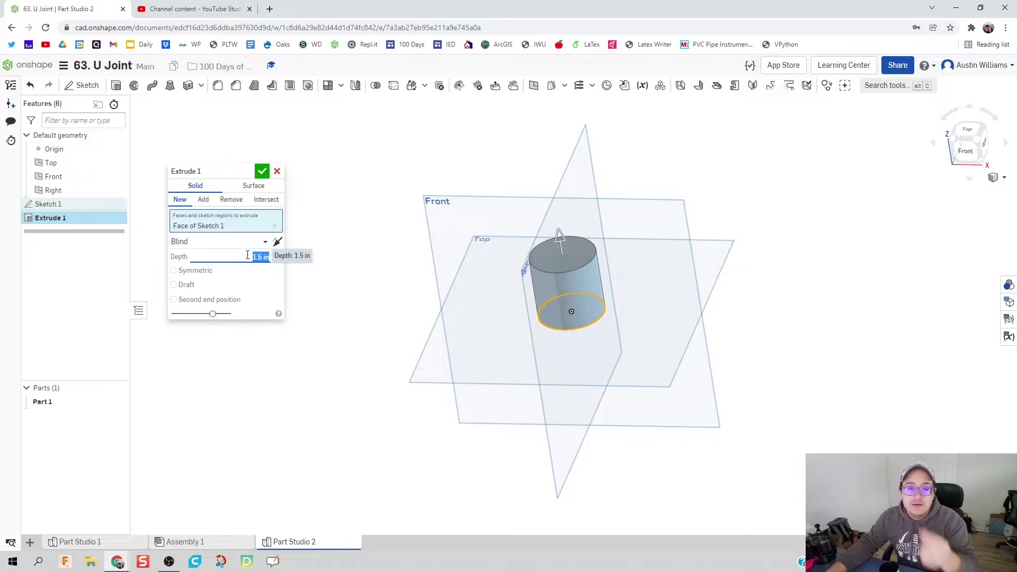
{"action": "left_click", "coordinate": [263, 172]}
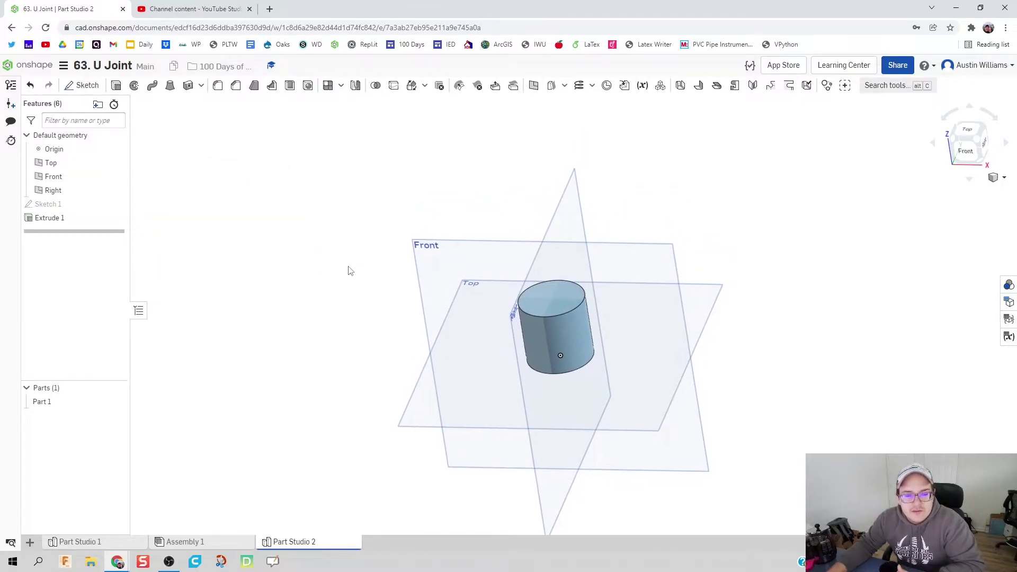
Hide the Top, Front and Right planes
{"action": "left_click", "coordinate": [116, 162]}
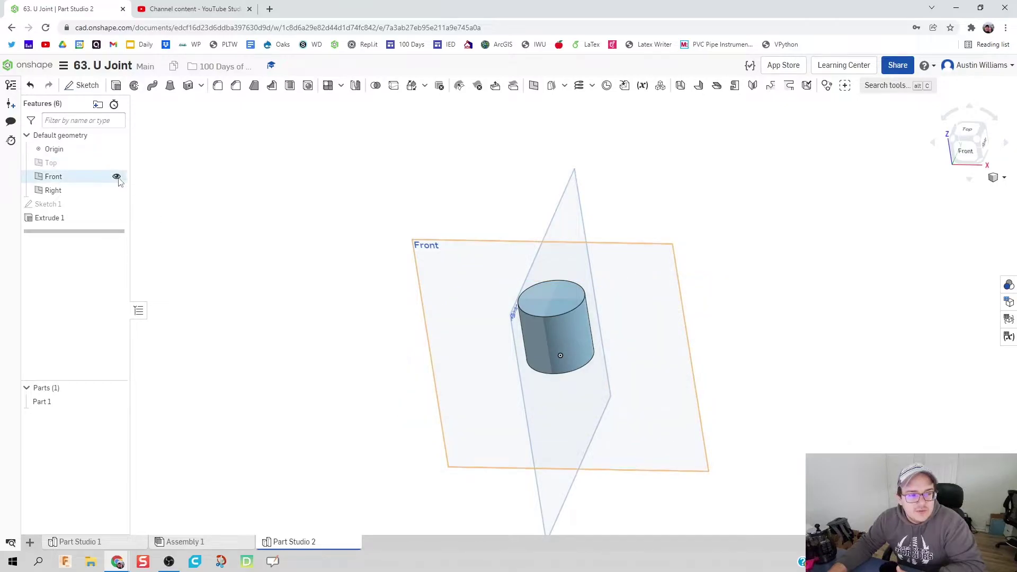
{"action": "left_click", "coordinate": [116, 177]}
{"action": "left_click", "coordinate": [116, 190]}
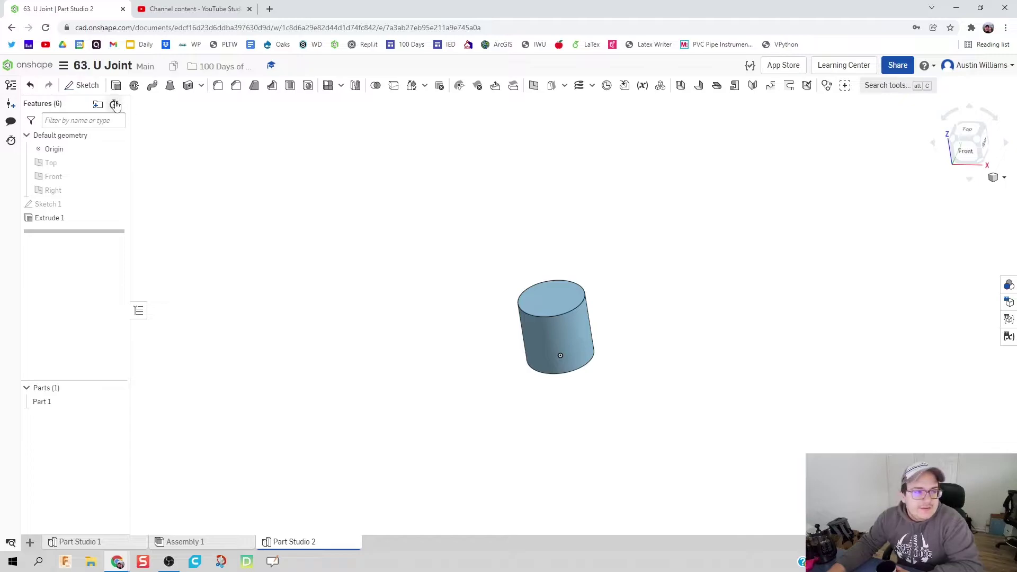
Sketch a centred rectangle on the cylinder's top face, starting at the circle centre
{"action": "left_click", "coordinate": [84, 85]}
{"action": "left_click", "coordinate": [549, 310]}
{"action": "right_click", "coordinate": [549, 306]}
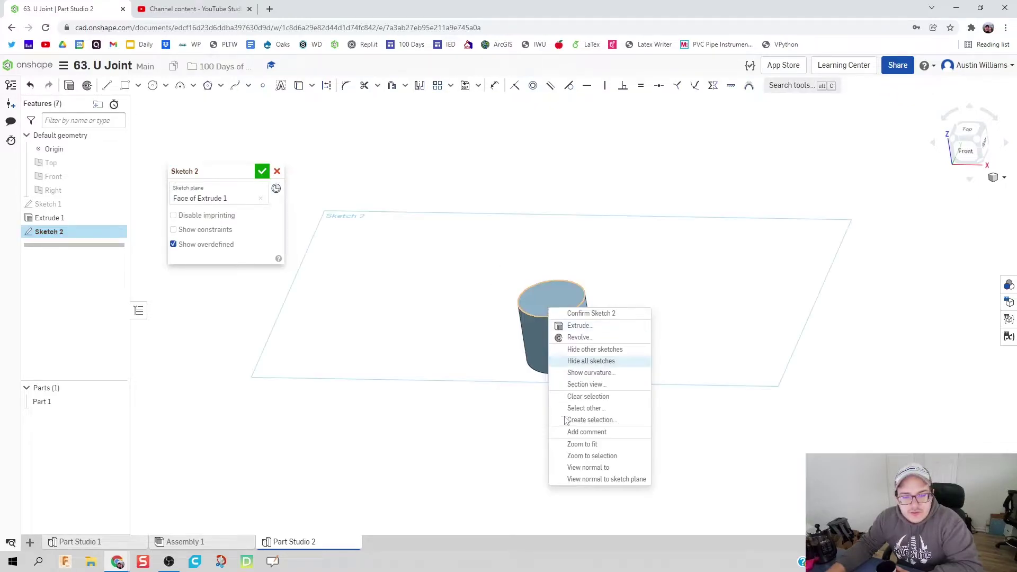
{"action": "left_click", "coordinate": [574, 478]}
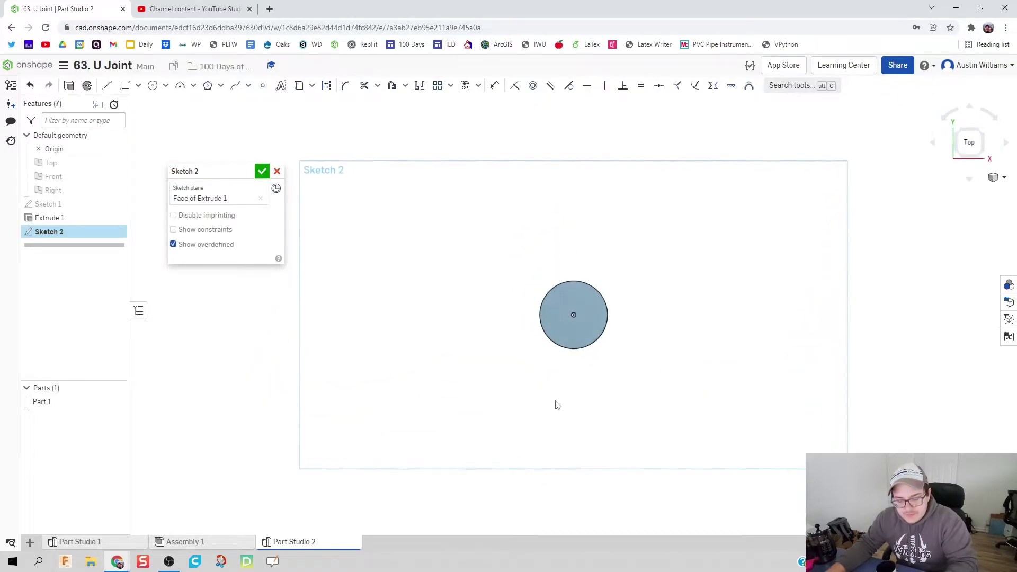
{"action": "key", "text": "g"}
{"action": "left_click", "coordinate": [574, 315]}
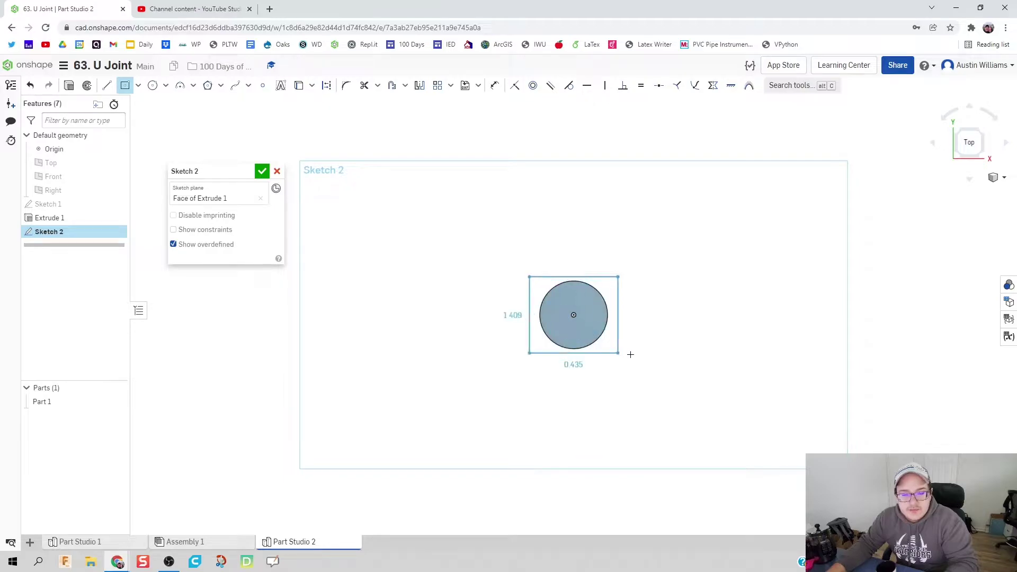
{"action": "left_click", "coordinate": [689, 350]}
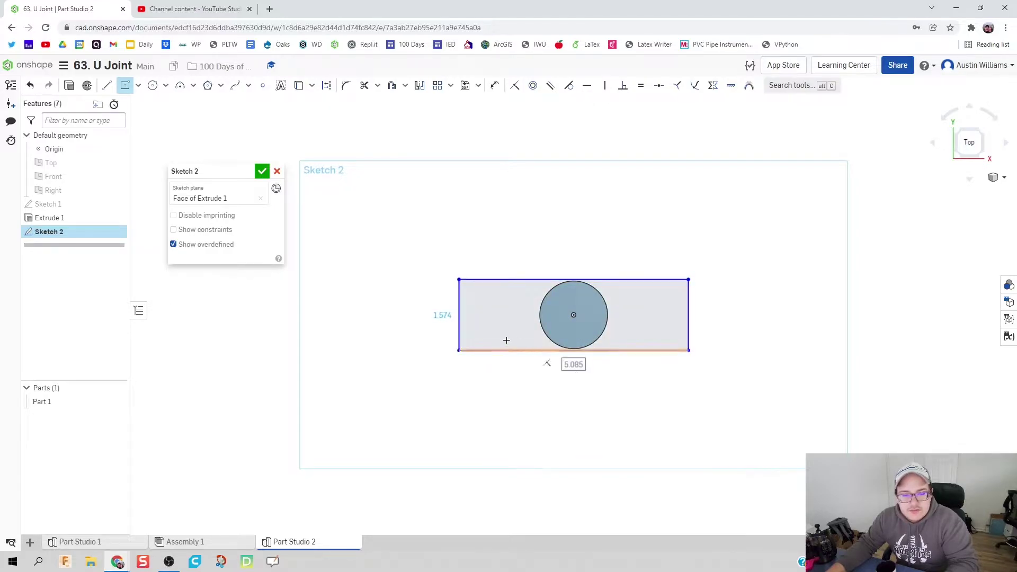
Dimension the rectangle 1.5 tall and 2.5 wide
{"action": "key", "text": "u"}
{"action": "left_click", "coordinate": [460, 325]}
{"action": "left_click", "coordinate": [433, 324]}
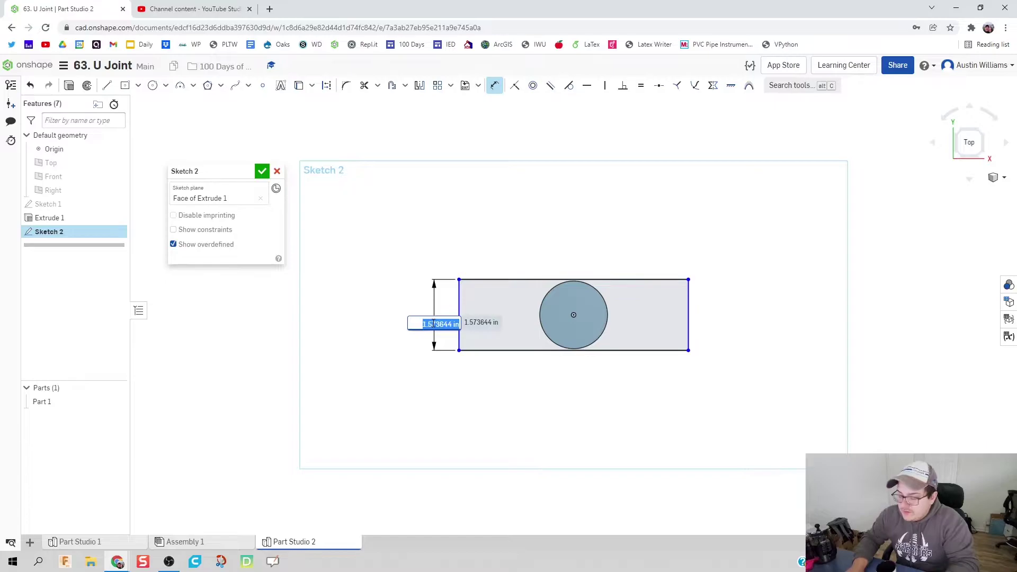
{"action": "type", "text": "1.5"}
{"action": "key", "text": "Return"}
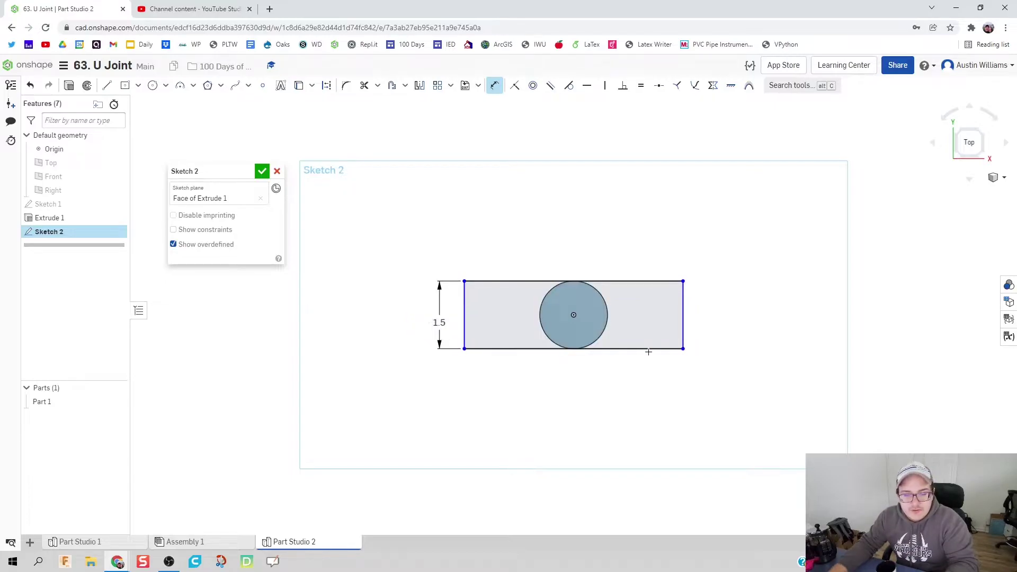
{"action": "left_click", "coordinate": [649, 350]}
{"action": "left_click", "coordinate": [641, 375]}
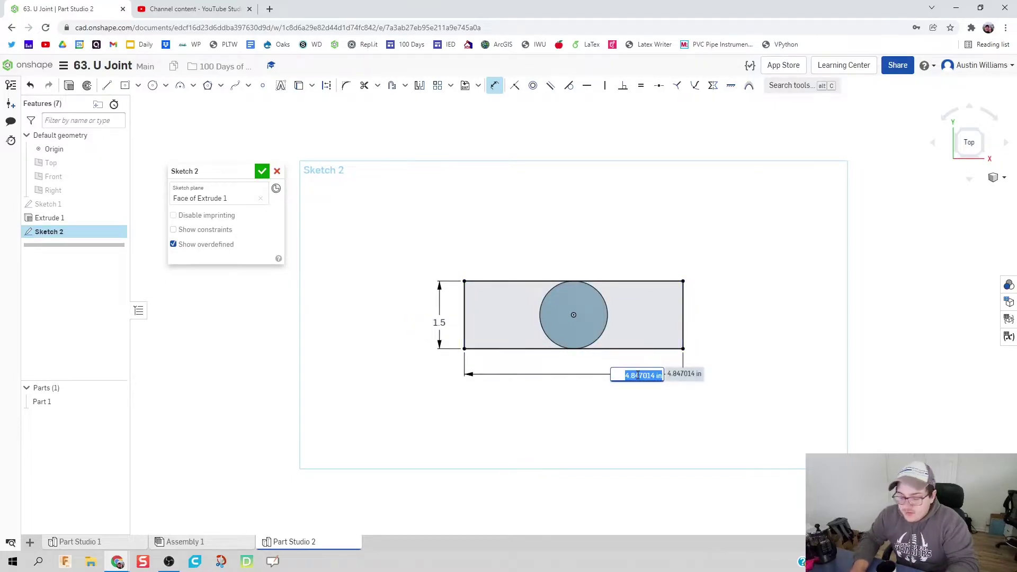
{"action": "type", "text": "2.5"}
{"action": "key", "text": "Return"}
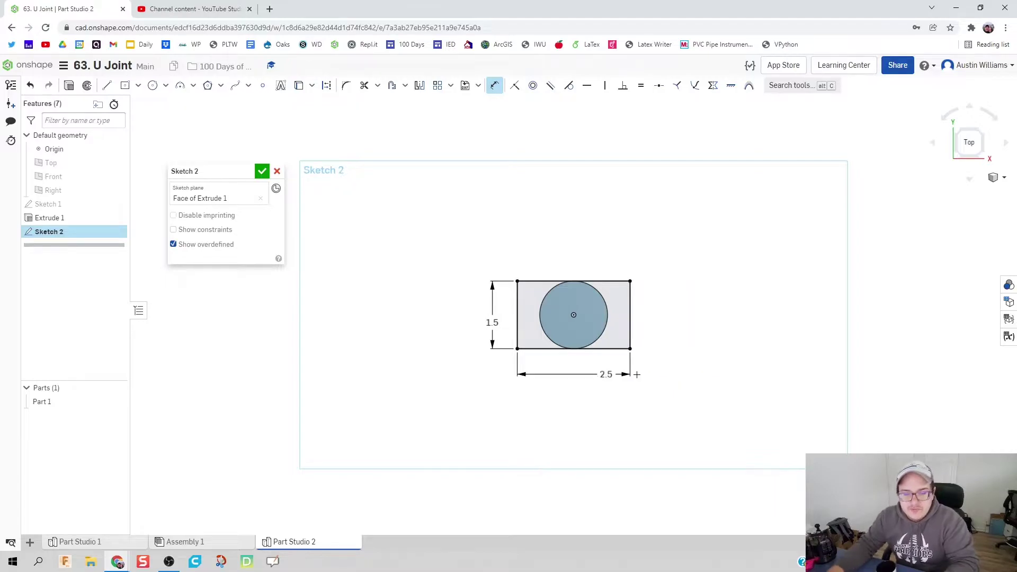
Change the rectangle width to 3 and finish Sketch 2
{"action": "scroll", "coordinate": [546, 335], "scroll_direction": "up", "scroll_amount": 5}
{"action": "right_click_drag", "start_coordinate": [631, 452], "coordinate": [620, 442]}
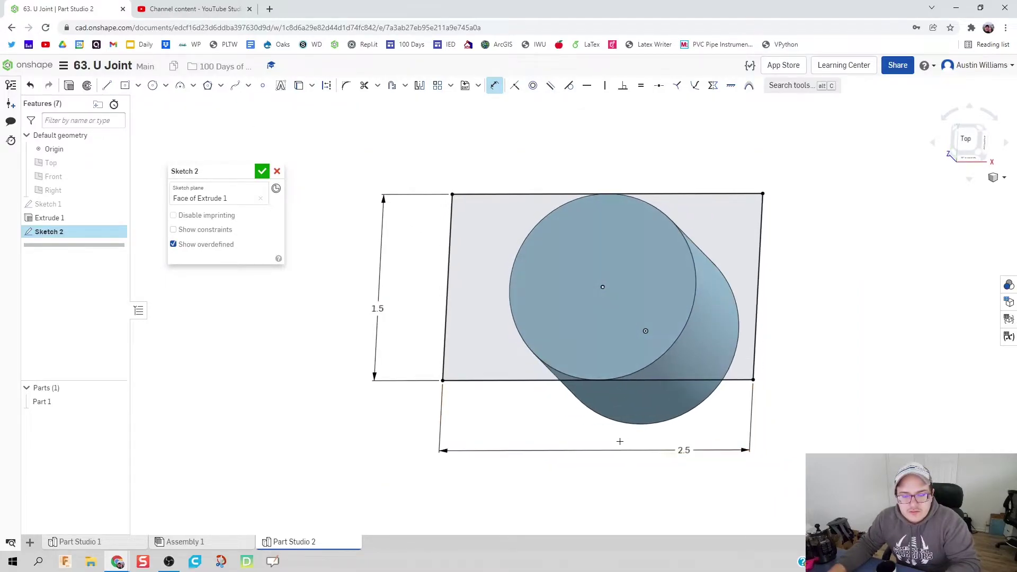
{"action": "double_click", "coordinate": [685, 450]}
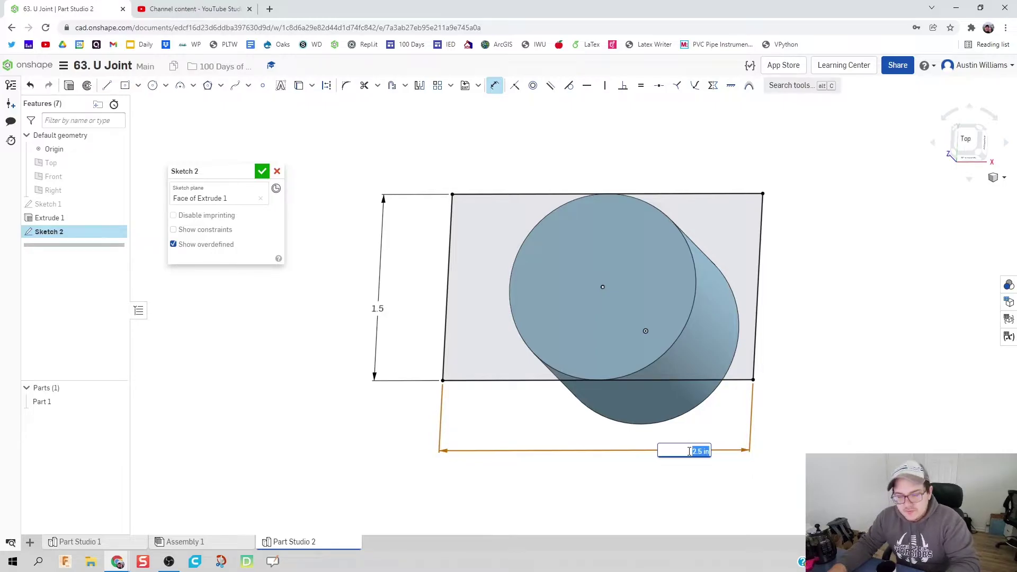
{"action": "type", "text": "3"}
{"action": "key", "text": "Return"}
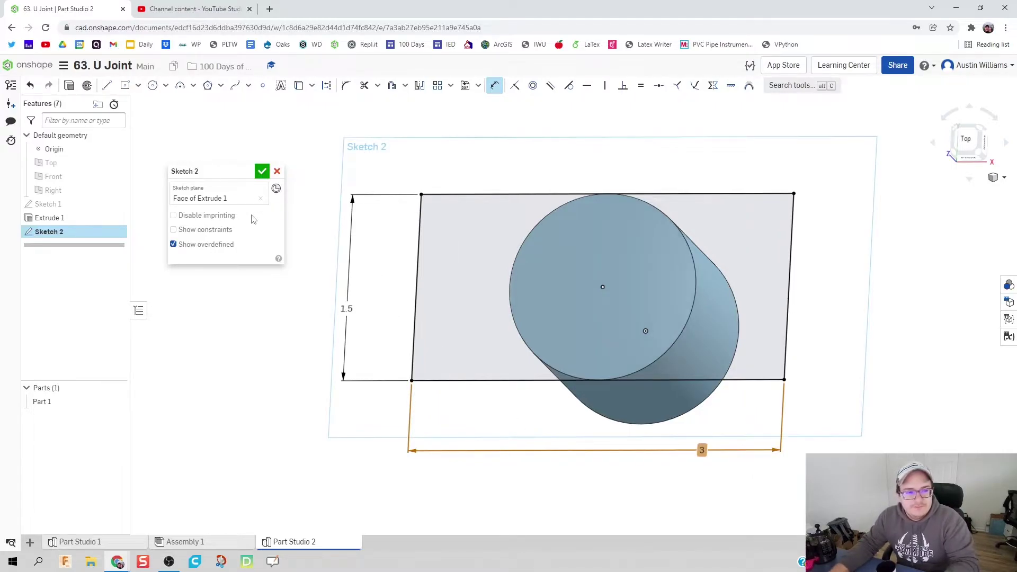
{"action": "left_click", "coordinate": [262, 172]}
{"action": "right_click_drag", "start_coordinate": [395, 296], "coordinate": [405, 270]}
Extrude all three Sketch 2 rectangle regions 0.25 in deep into Part 1
{"action": "key", "text": "shift+e"}
{"action": "left_click", "coordinate": [481, 278]}
{"action": "left_click", "coordinate": [565, 278]}
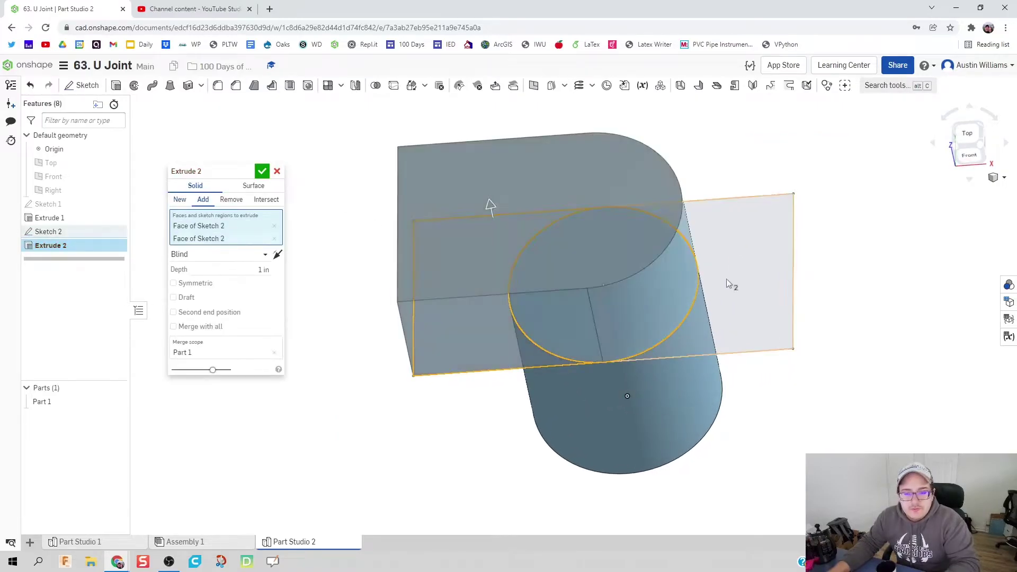
{"action": "left_click", "coordinate": [731, 284]}
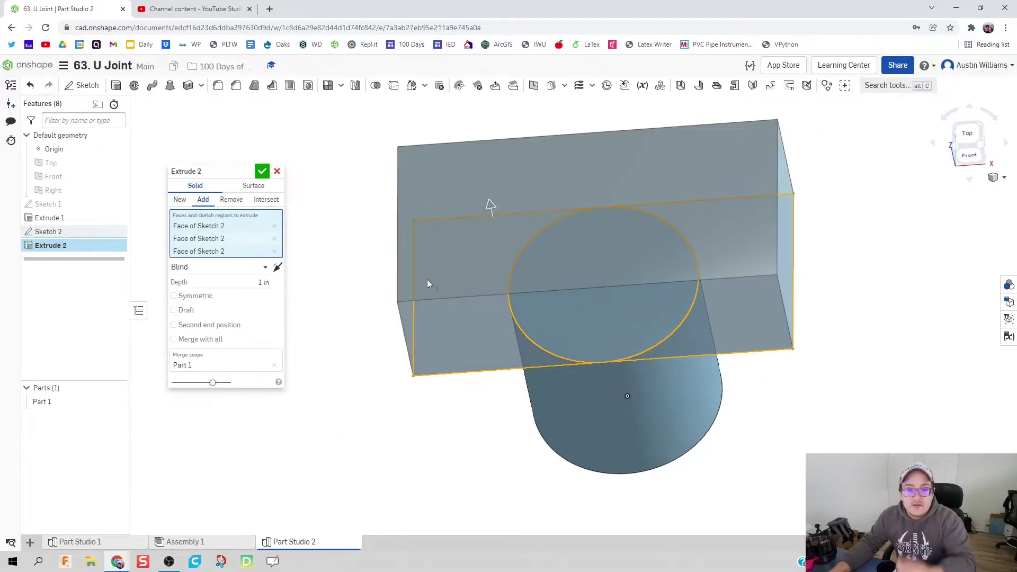
{"action": "left_click", "coordinate": [246, 281]}
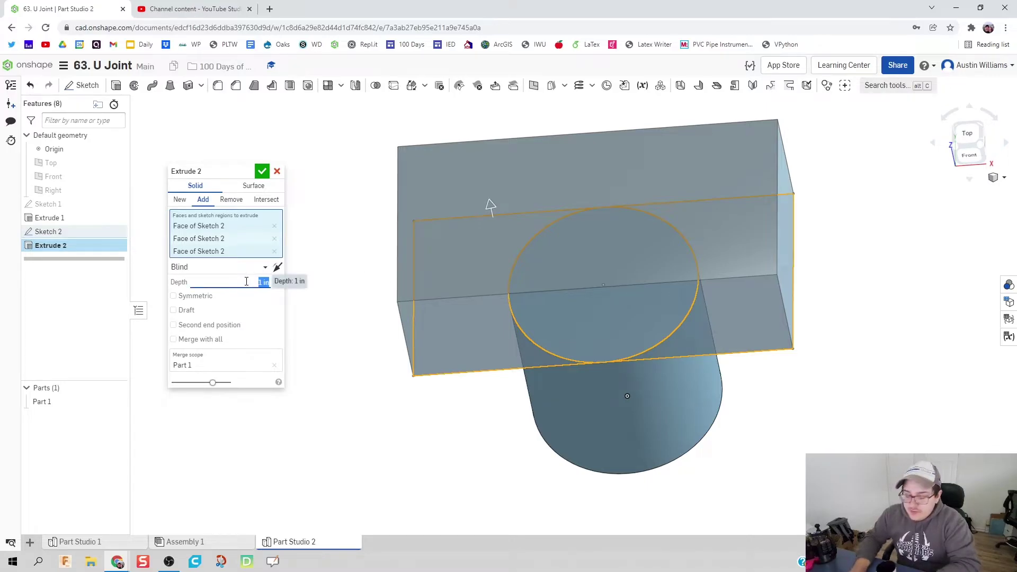
{"action": "type", "text": "1.2"}
{"action": "type", "text": "0"}
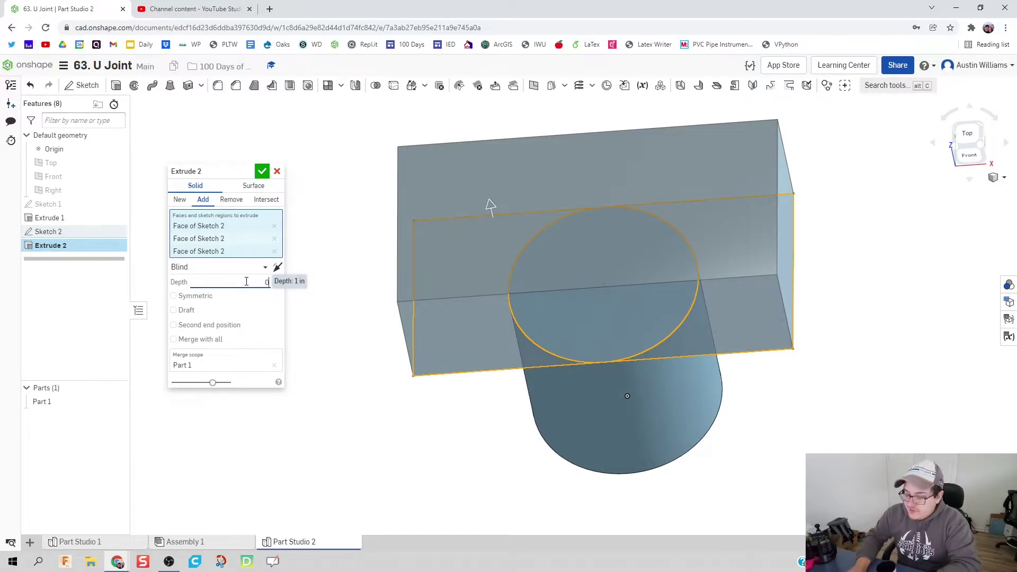
{"action": "type", "text": ".25"}
{"action": "key", "text": "Return"}
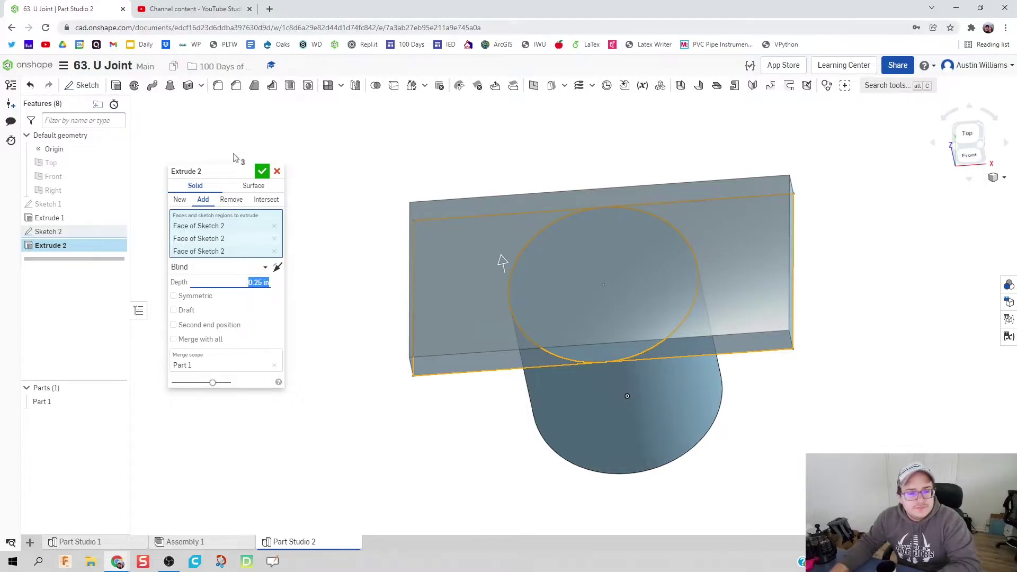
{"action": "left_click", "coordinate": [262, 171]}
{"action": "right_click_drag", "start_coordinate": [377, 275], "coordinate": [343, 413]}
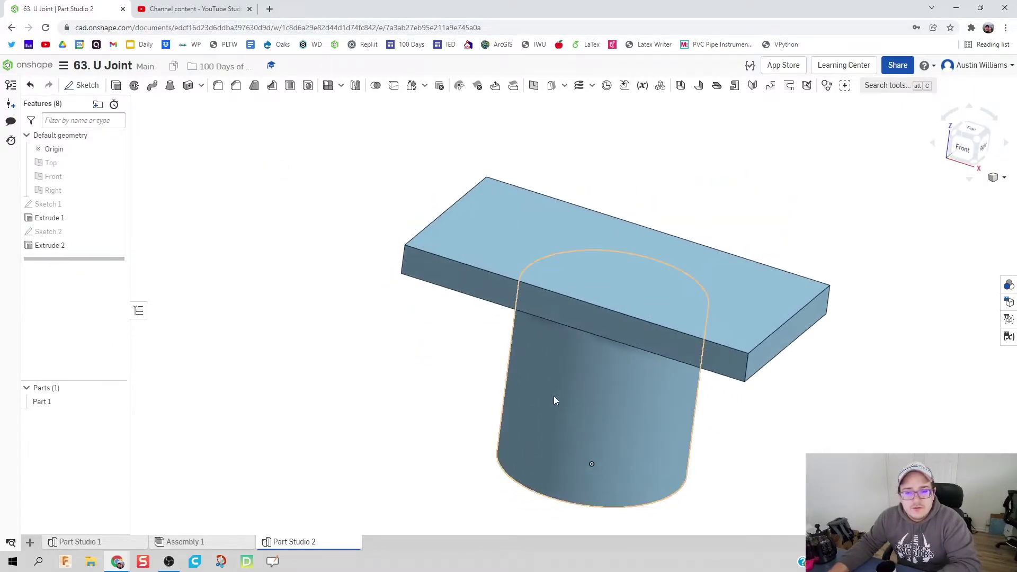
Start a sketch on the plate's top face and view it head-on
{"action": "right_click_drag", "start_coordinate": [554, 399], "coordinate": [442, 402]}
{"action": "left_click", "coordinate": [82, 85]}
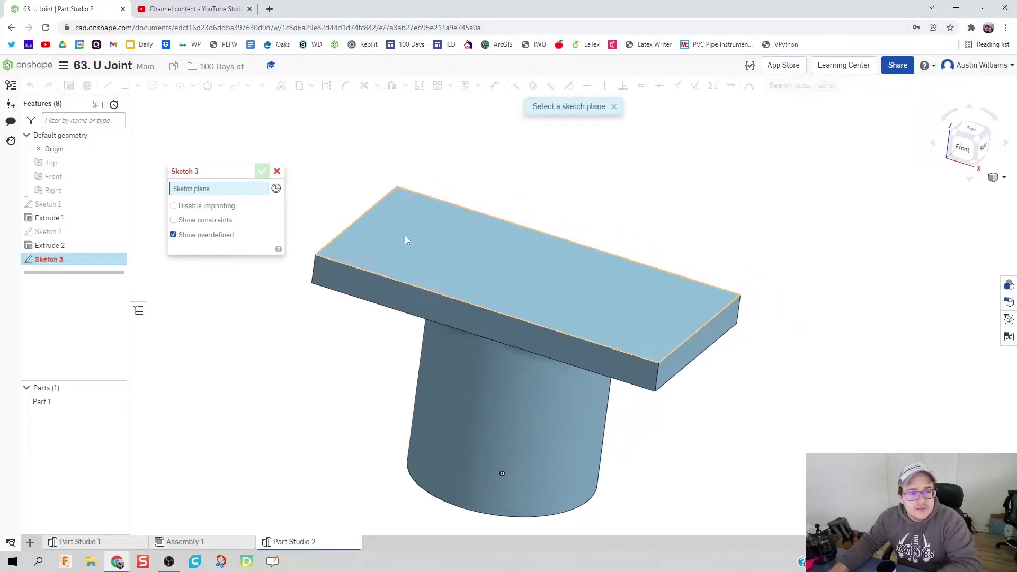
{"action": "left_click", "coordinate": [441, 258]}
{"action": "right_click", "coordinate": [441, 255]}
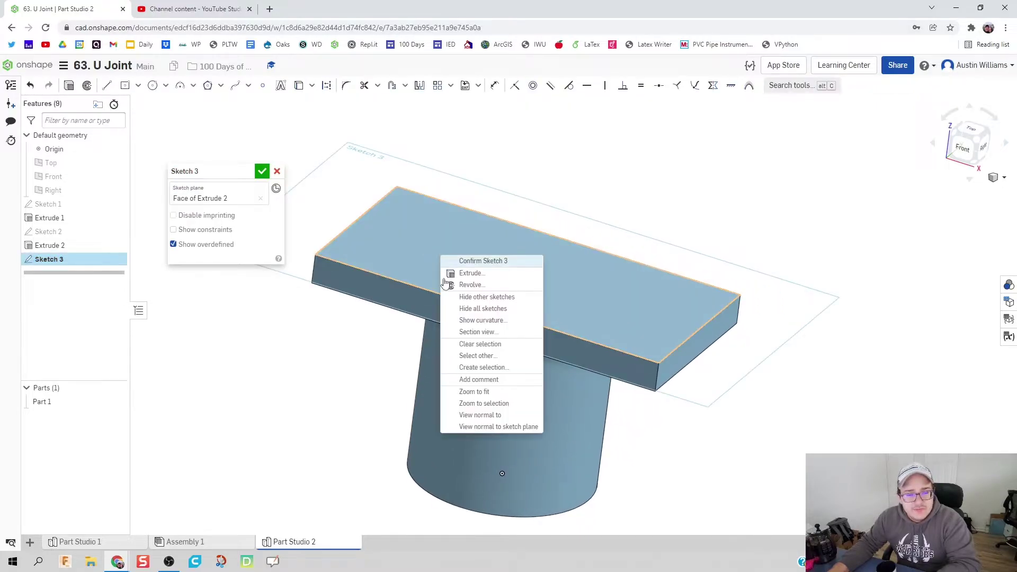
{"action": "left_click", "coordinate": [491, 417]}
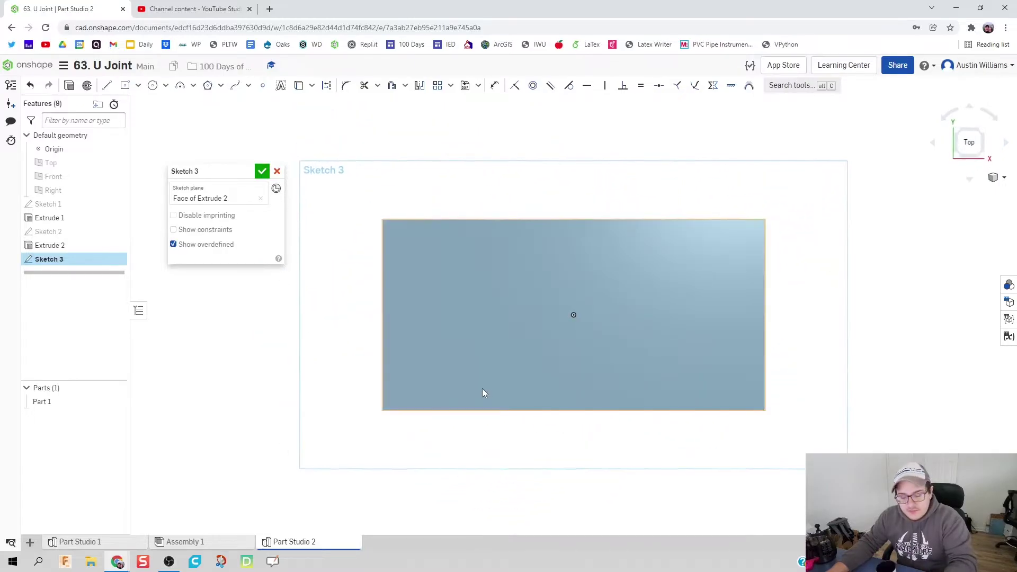
Draw corner-to-corner rectangle strips at the plate's left and right short ends
{"action": "key", "text": "g"}
{"action": "left_click", "coordinate": [382, 219]}
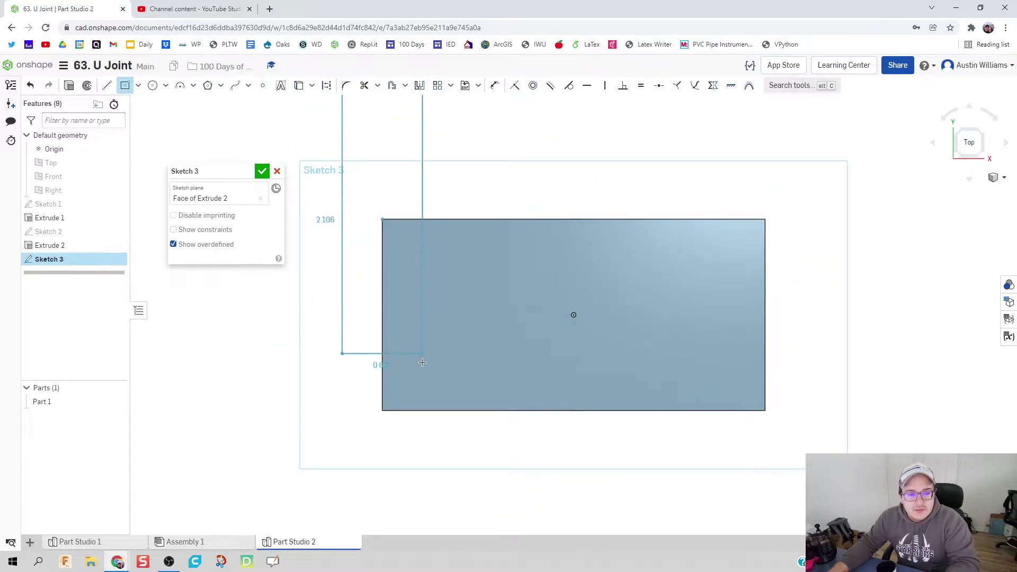
{"action": "key", "text": "Escape"}
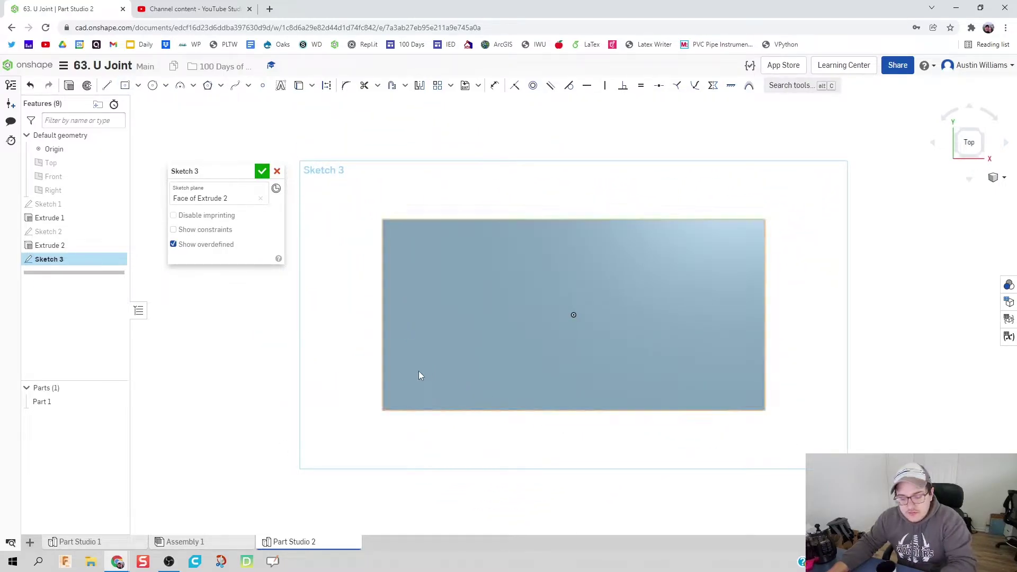
{"action": "left_click", "coordinate": [138, 86]}
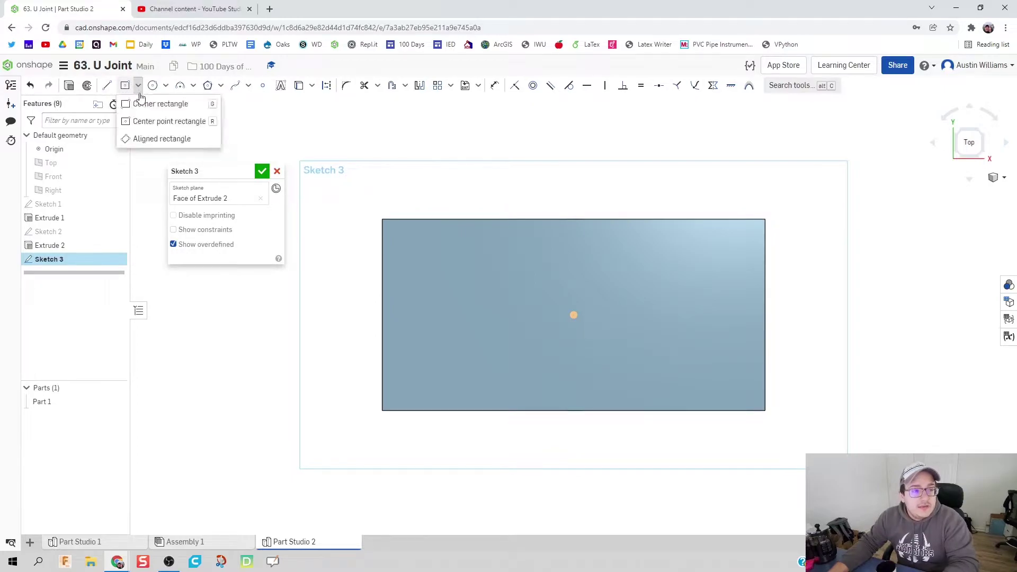
{"action": "left_click", "coordinate": [149, 105]}
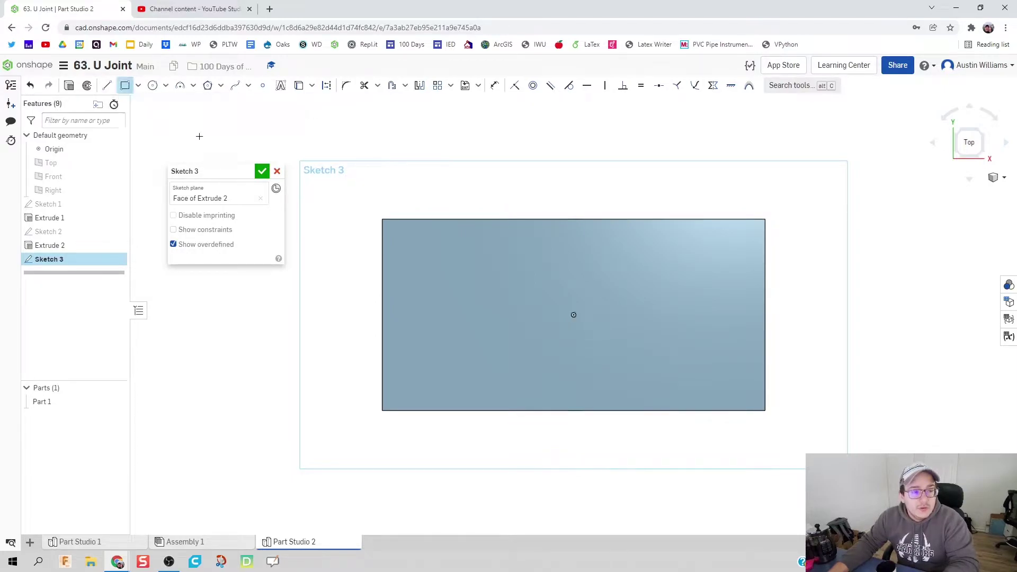
{"action": "left_click", "coordinate": [382, 219]}
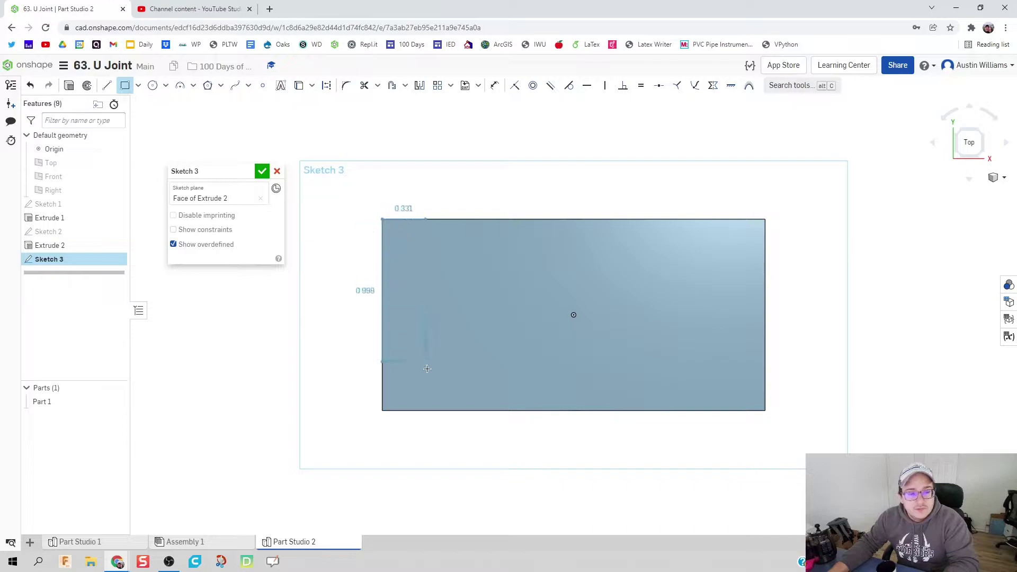
{"action": "left_click", "coordinate": [431, 411]}
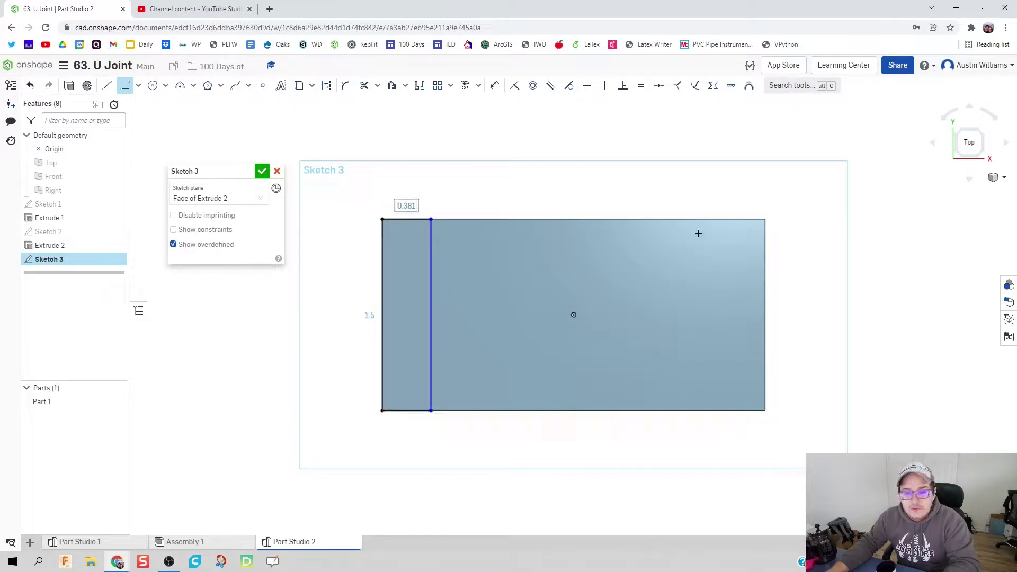
{"action": "left_click", "coordinate": [713, 218]}
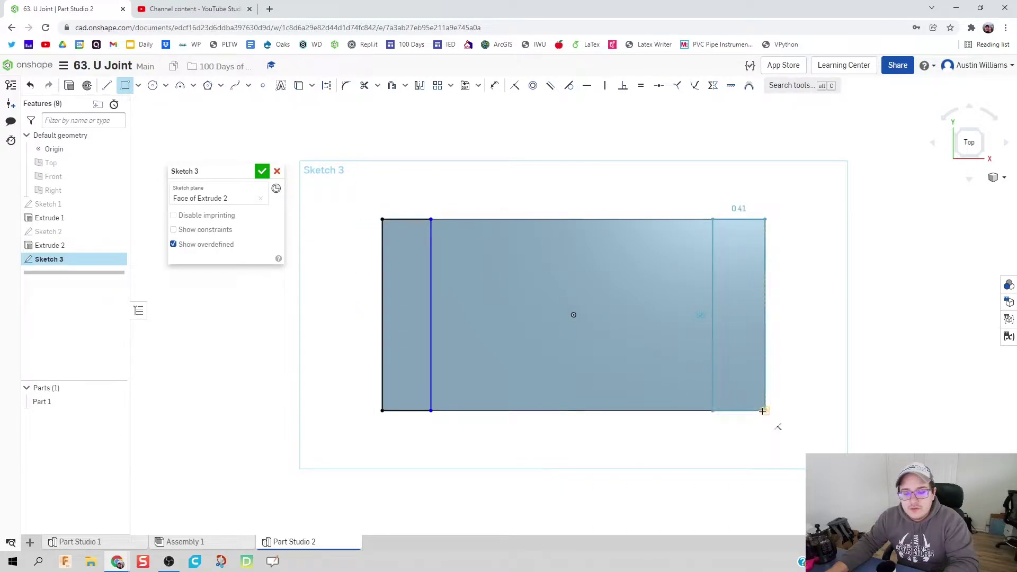
{"action": "left_click", "coordinate": [766, 411]}
Dimension both end strips 0.25 wide and finish Sketch 3
{"action": "key", "text": "u"}
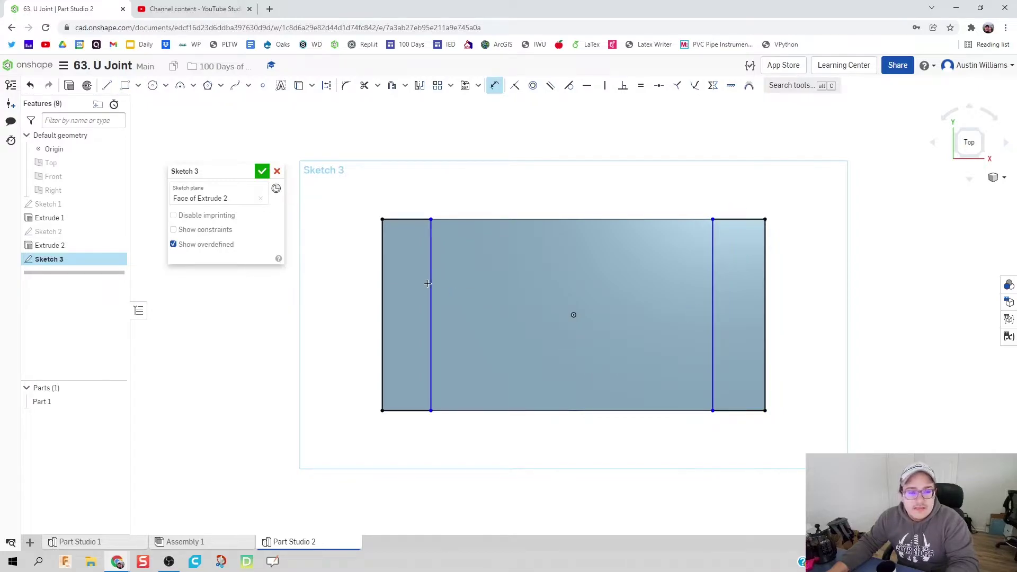
{"action": "left_click", "coordinate": [427, 284]}
{"action": "left_click", "coordinate": [382, 284]}
{"action": "left_click", "coordinate": [402, 189]}
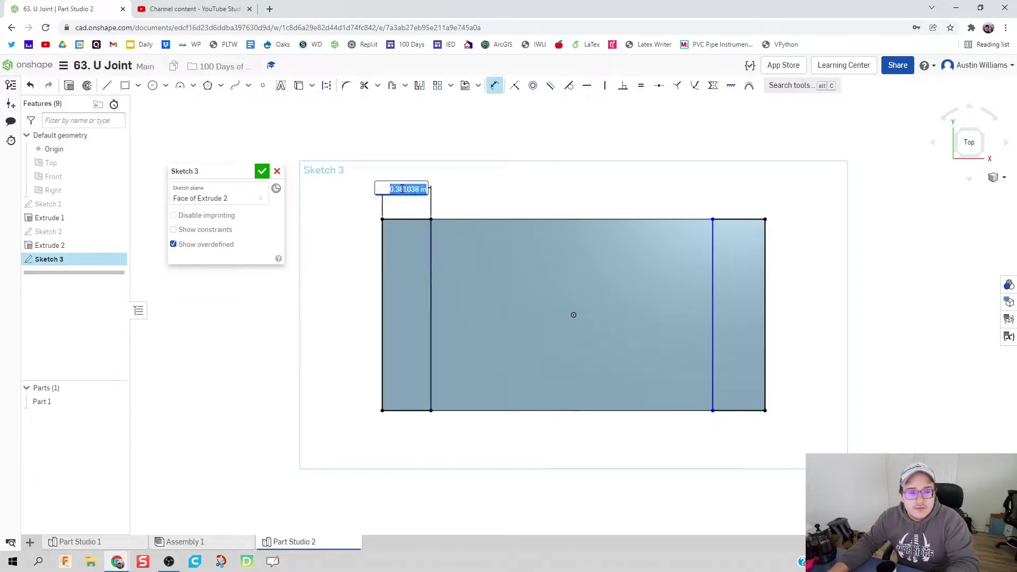
{"action": "type", "text": ".25"}
{"action": "key", "text": "Return"}
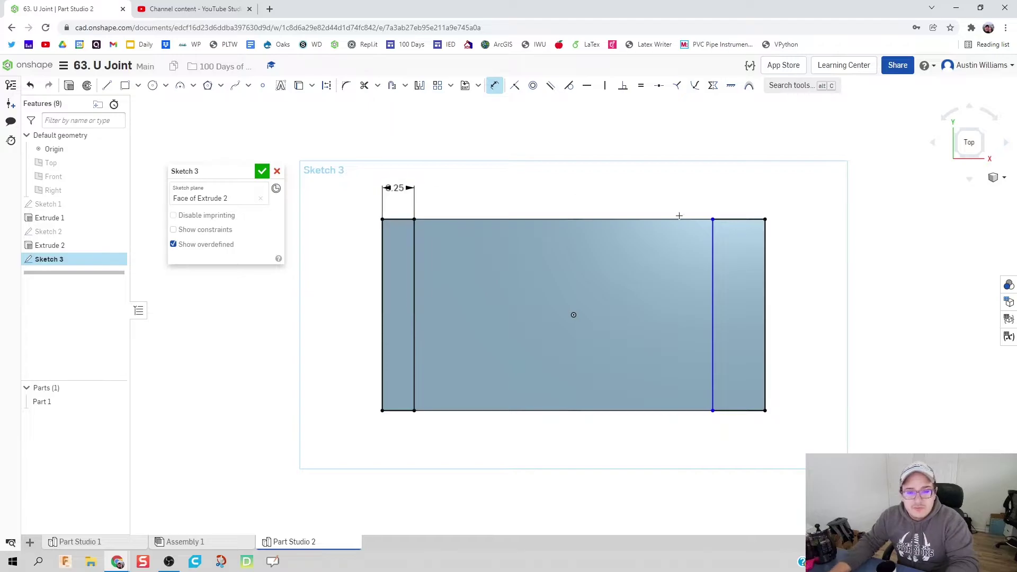
{"action": "left_click", "coordinate": [713, 269]}
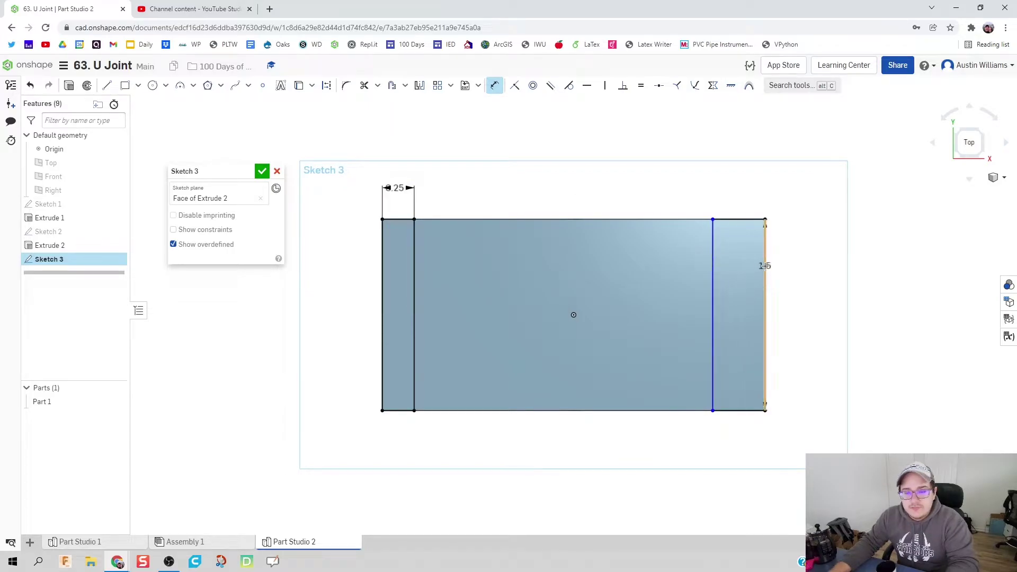
{"action": "left_click", "coordinate": [765, 265]}
{"action": "left_click", "coordinate": [737, 192]}
{"action": "type", "text": "0.2"}
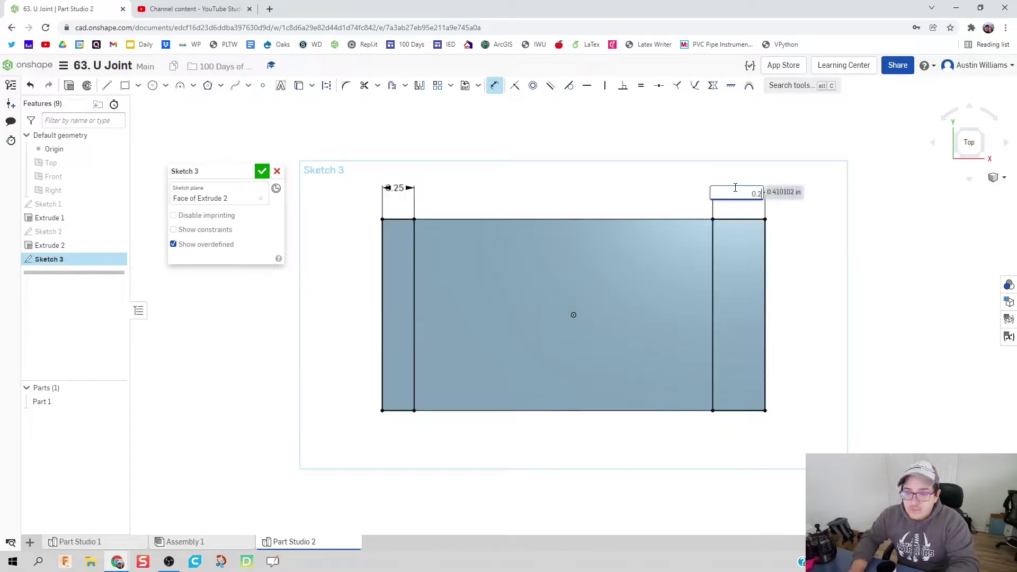
{"action": "type", "text": "5"}
{"action": "key", "text": "Return"}
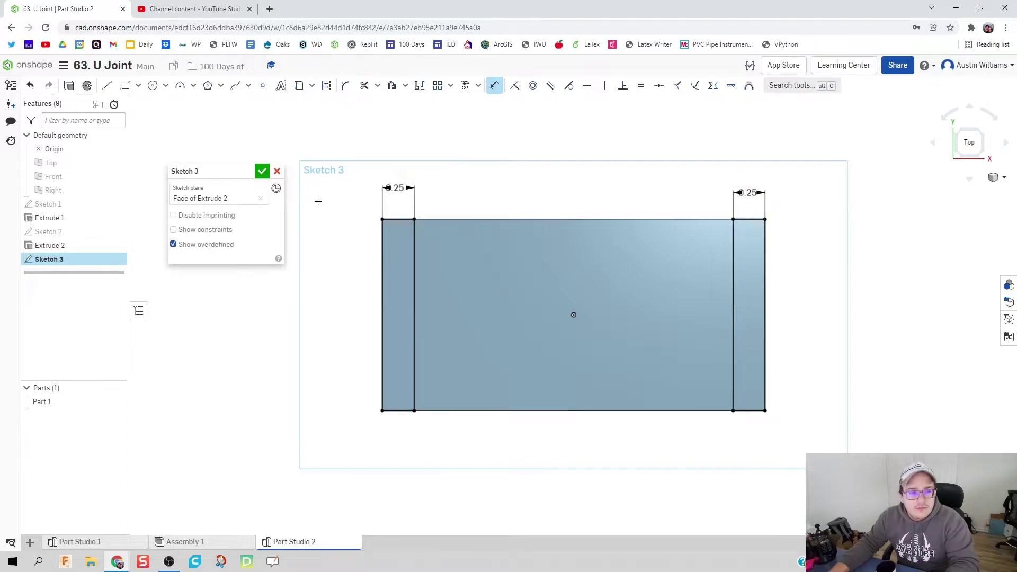
{"action": "left_click", "coordinate": [262, 171]}
Extrude the left and right end strips 1.5 in upward into fork walls
{"action": "key", "text": "shift+7"}
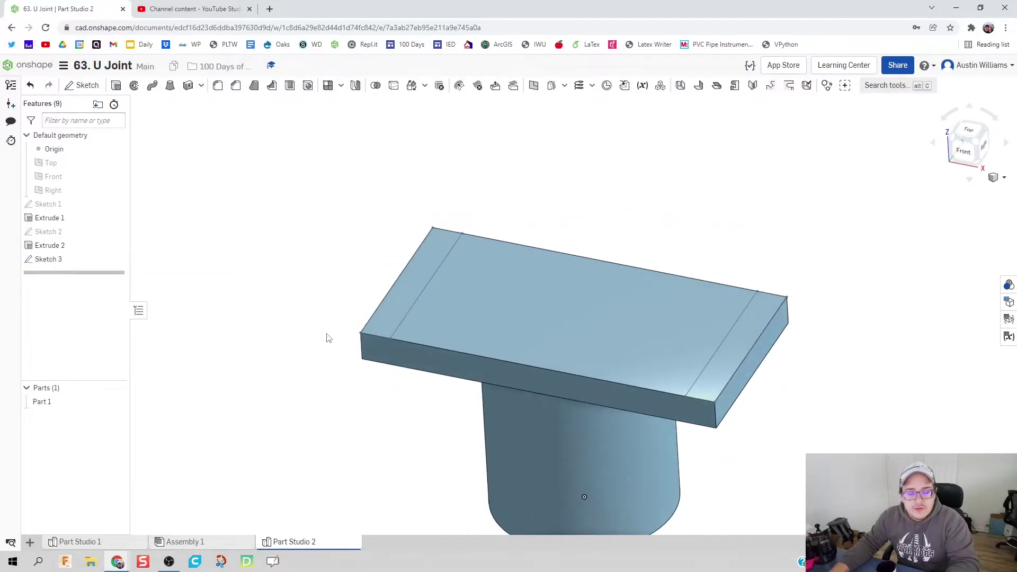
{"action": "key", "text": "shift+e"}
{"action": "left_click", "coordinate": [408, 288]}
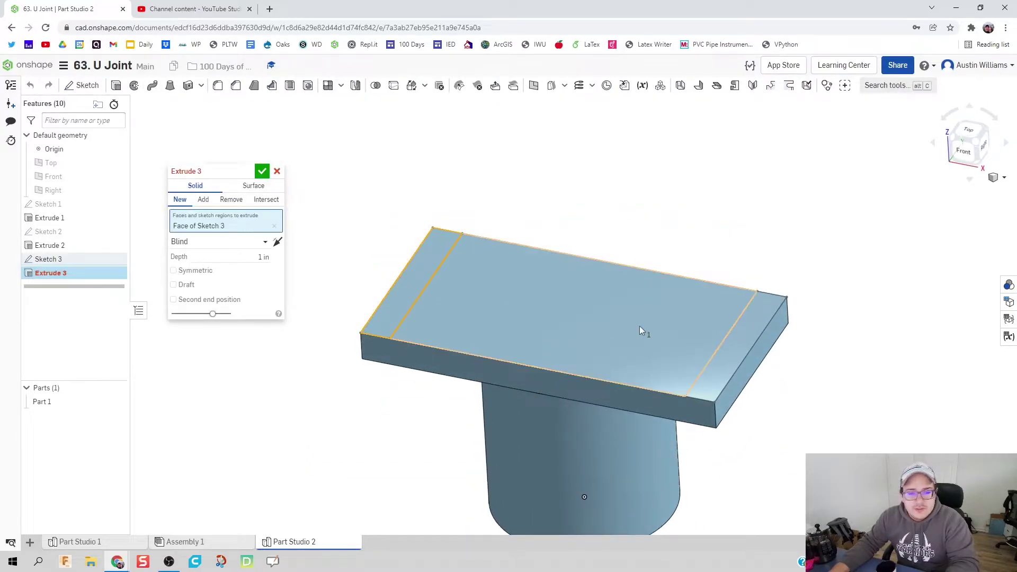
{"action": "left_click", "coordinate": [725, 351]}
{"action": "middle_click_drag", "start_coordinate": [561, 268], "coordinate": [569, 328]}
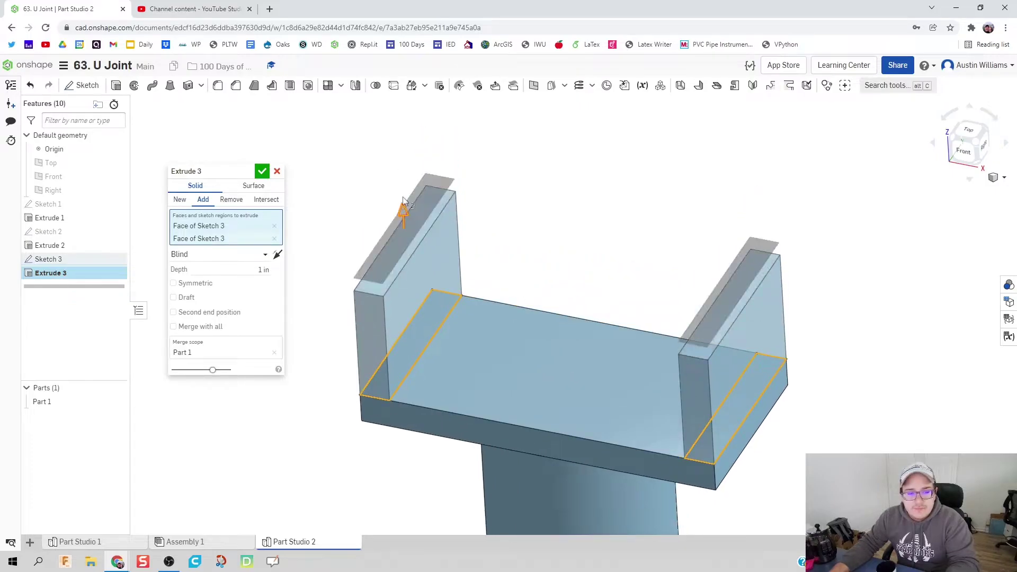
{"action": "mouse_move", "coordinate": [402, 201]}
{"action": "left_mouse_down"}
{"action": "mouse_move", "coordinate": [356, 188]}
{"action": "mouse_move", "coordinate": [401, 181]}
{"action": "left_mouse_up"}
{"action": "type", "text": "1"}
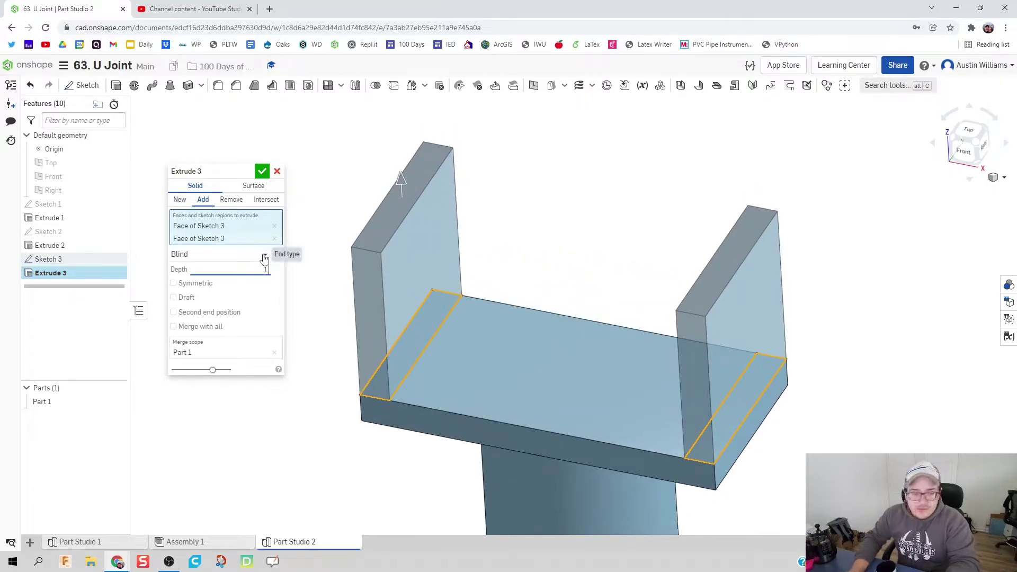
{"action": "type", "text": ".5"}
{"action": "key", "text": "Return"}
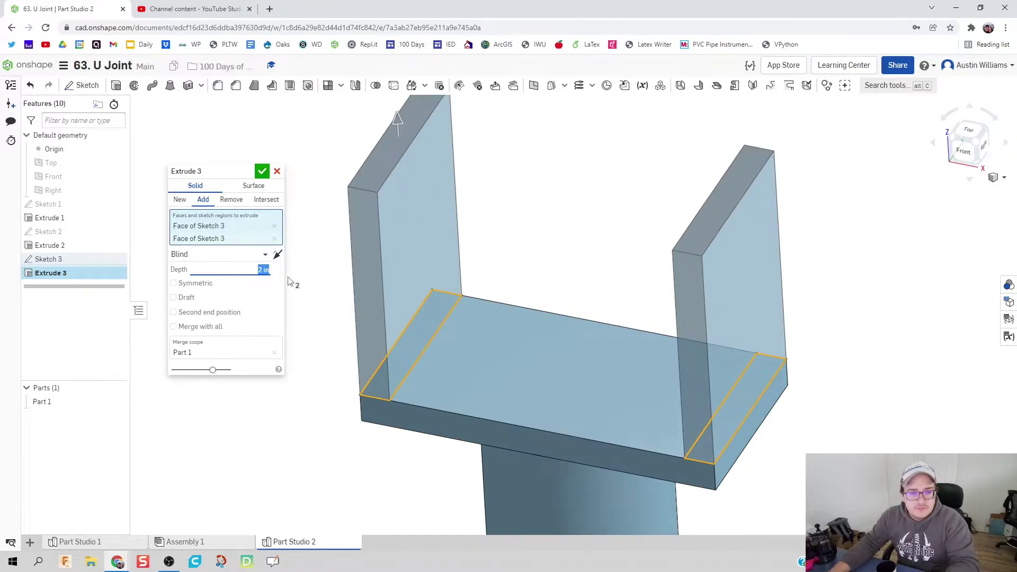
{"action": "left_click", "coordinate": [262, 170]}
{"action": "key", "text": "f"}
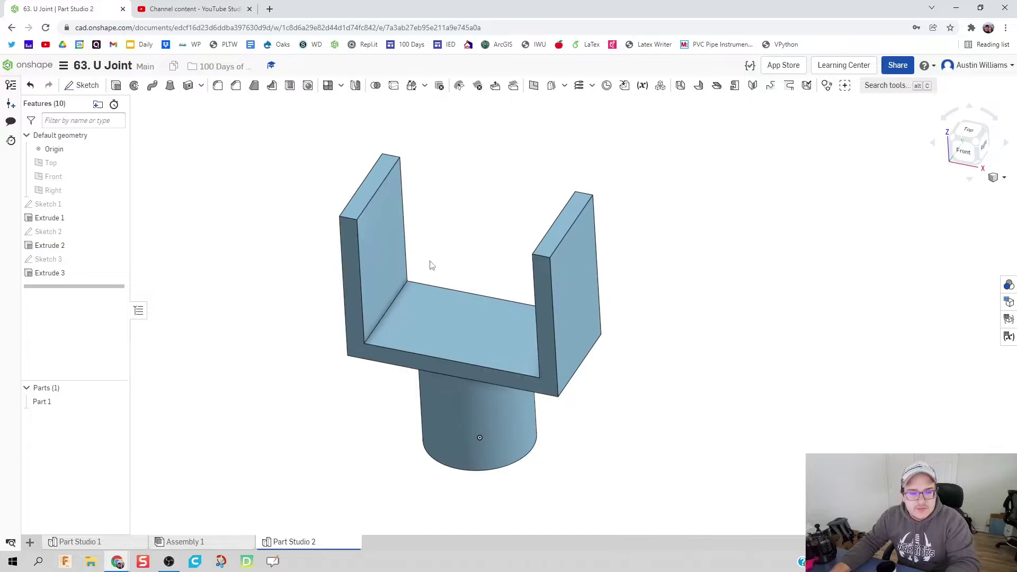
{"action": "key", "text": "shift+1"}
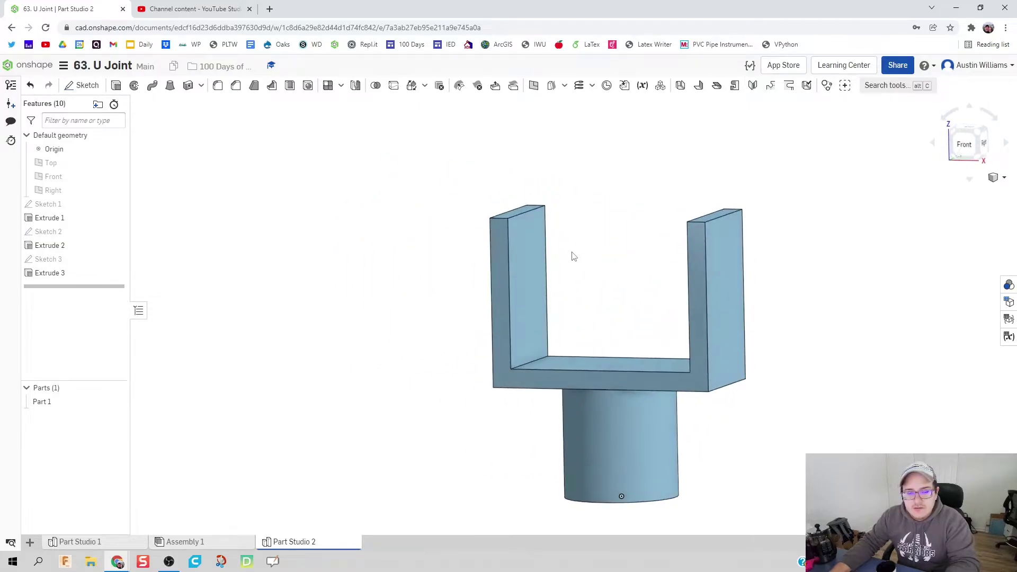
{"action": "right_click_drag", "start_coordinate": [574, 257], "coordinate": [536, 268]}
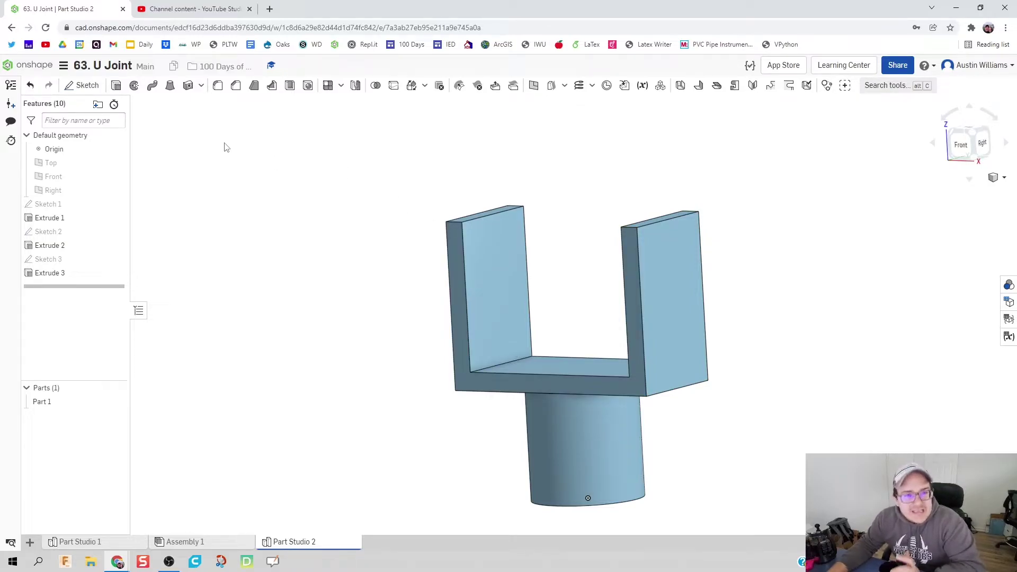
Start a fillet on the two top edges of each fork arm
{"action": "left_click", "coordinate": [217, 87]}
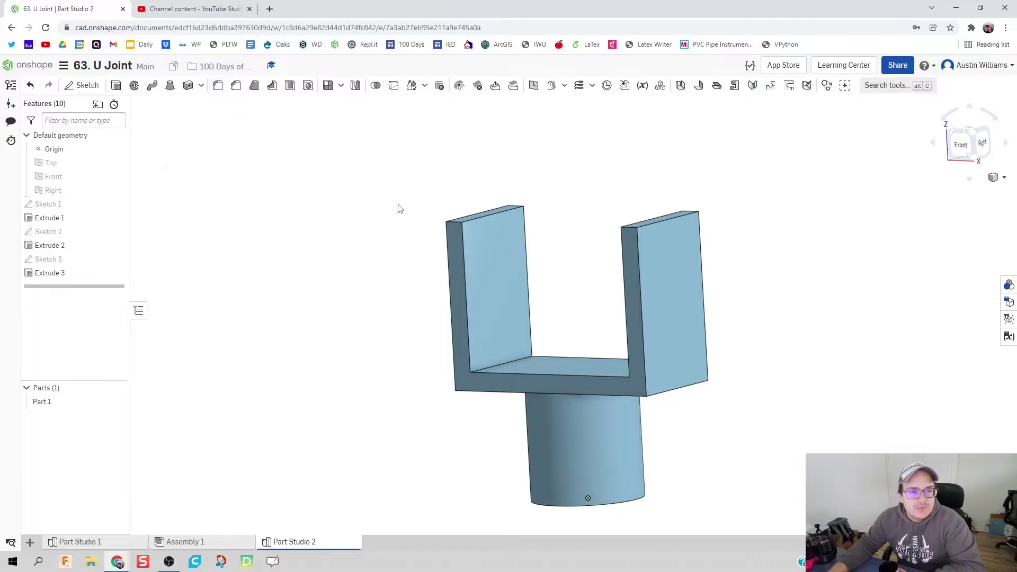
{"action": "left_click", "coordinate": [455, 227]}
{"action": "left_click", "coordinate": [518, 209]}
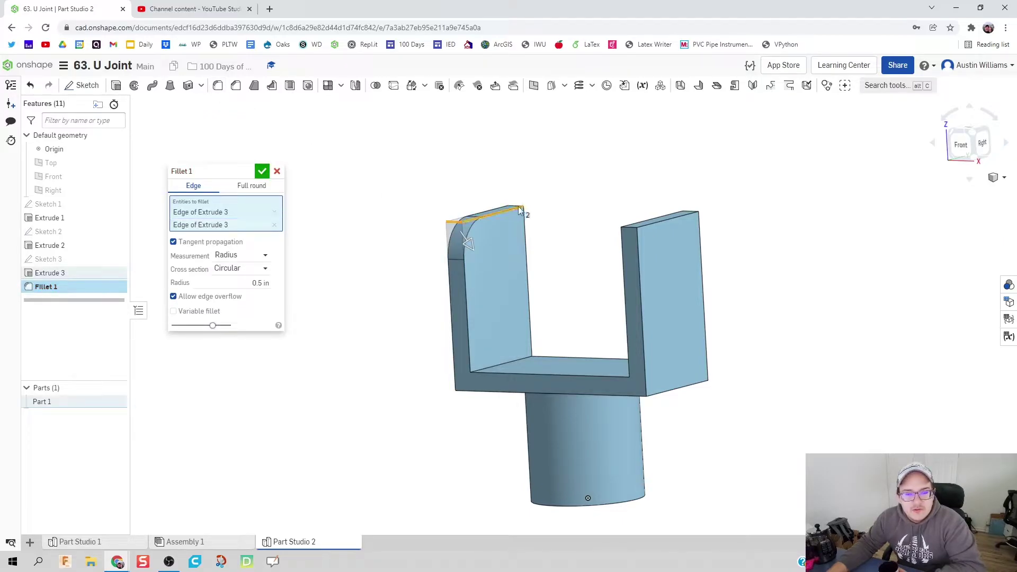
{"action": "key", "text": "shift+7"}
{"action": "left_click", "coordinate": [489, 205]}
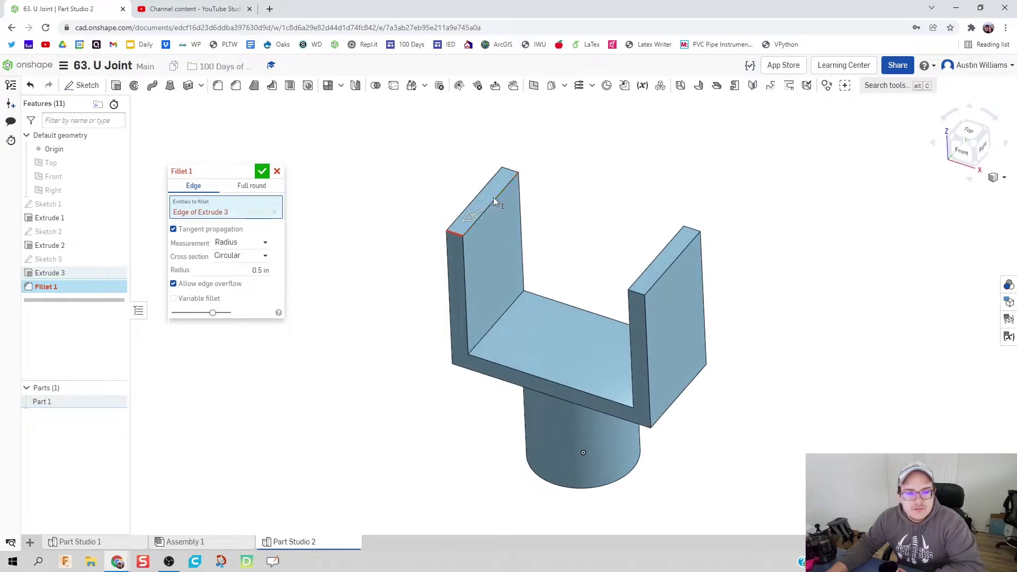
{"action": "left_click", "coordinate": [511, 173]}
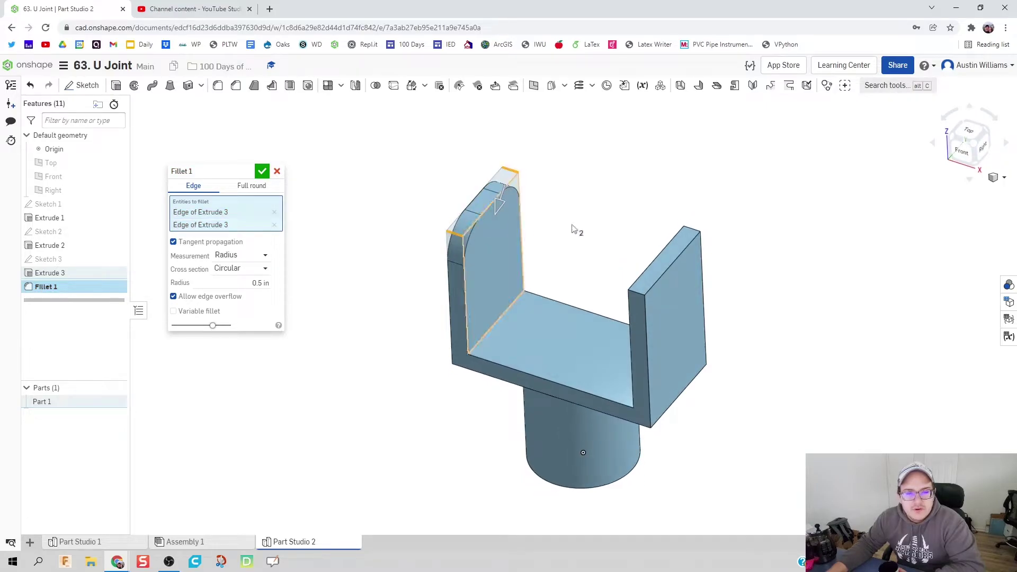
{"action": "left_click", "coordinate": [639, 299]}
{"action": "left_click", "coordinate": [696, 235]}
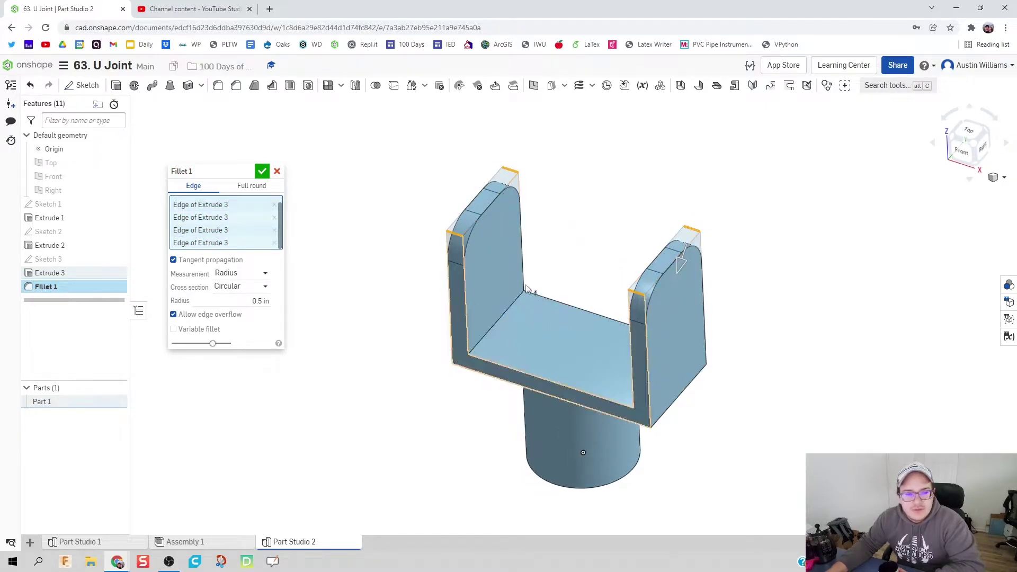
Set the fillet radius to 0.75 in and apply it
{"action": "left_click", "coordinate": [251, 302]}
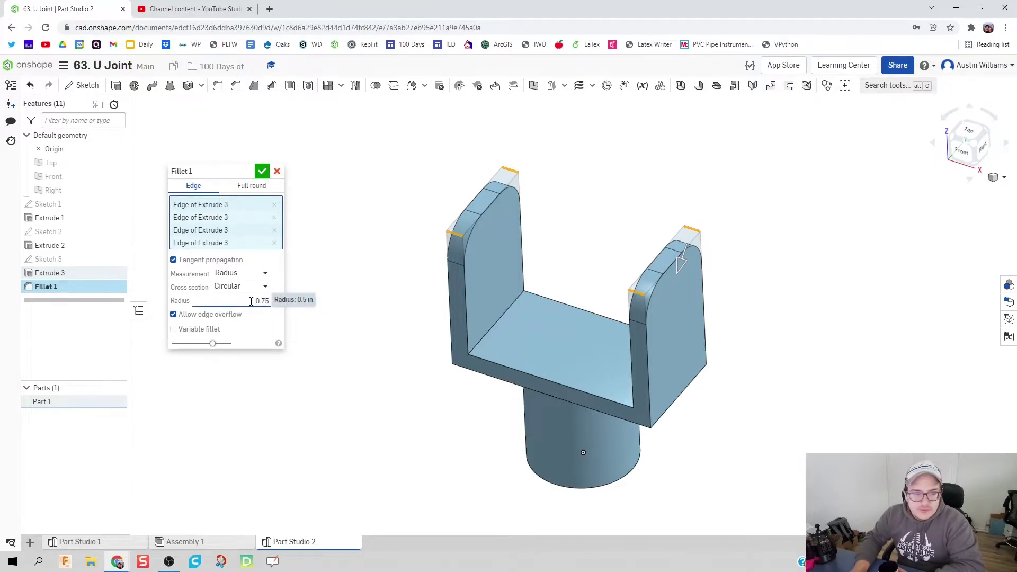
{"action": "type", "text": "0.75"}
{"action": "key", "text": "Return"}
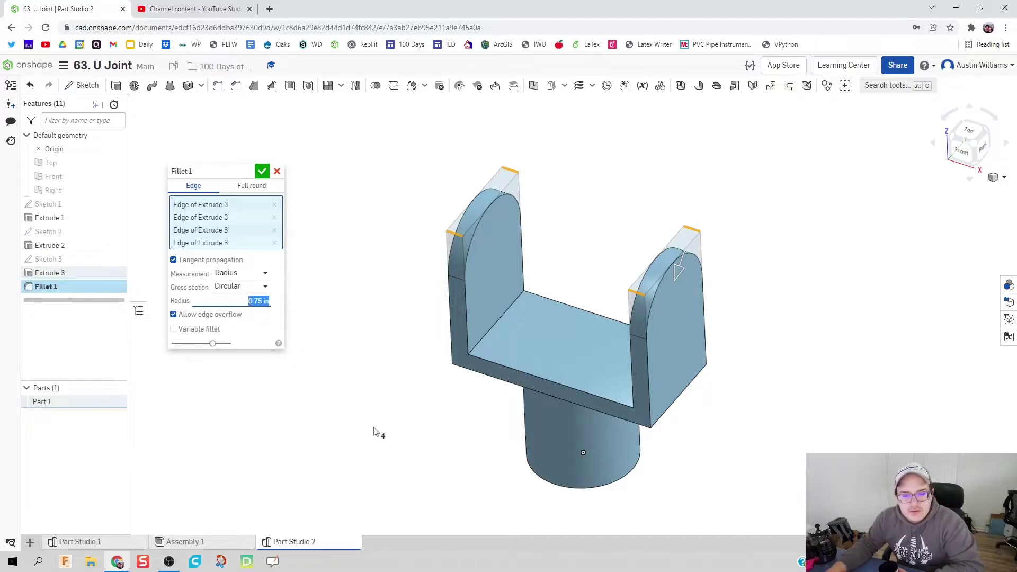
{"action": "right_click_drag", "start_coordinate": [378, 432], "coordinate": [320, 336]}
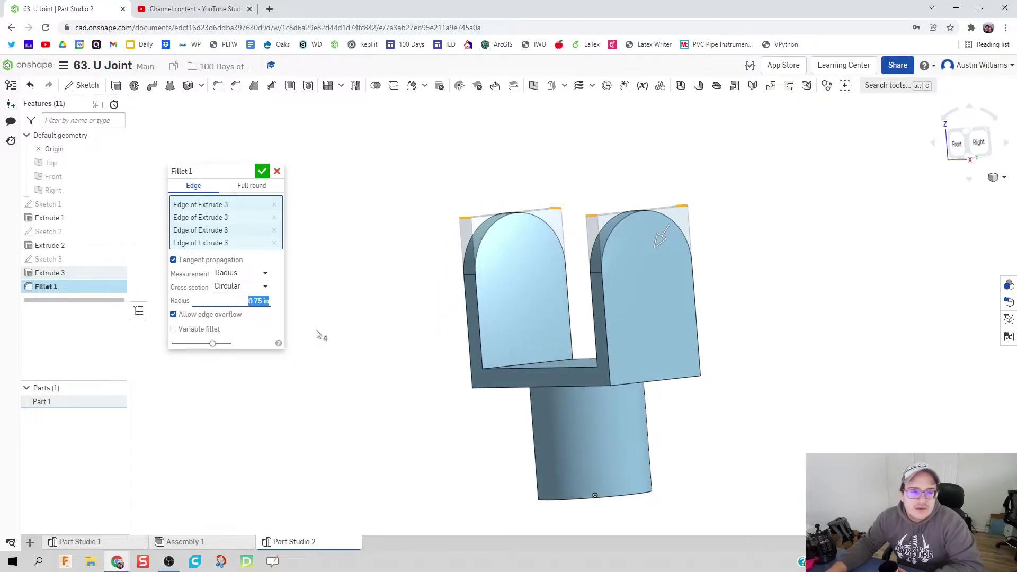
{"action": "left_click", "coordinate": [264, 172]}
{"action": "right_click_drag", "start_coordinate": [262, 170], "coordinate": [405, 244]}
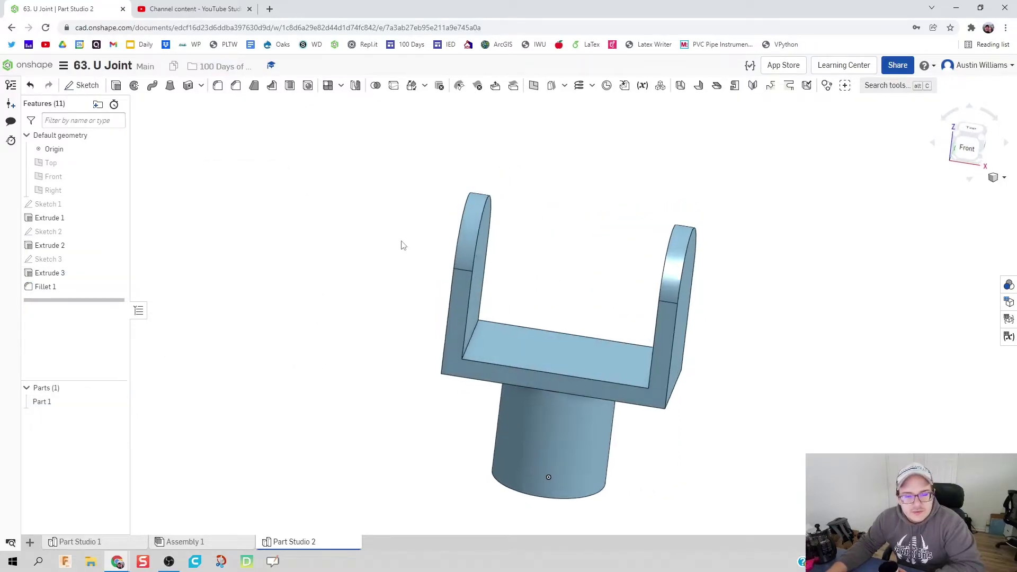
Fillet the two inner and two outer bottom corner edges of the U-shaped yoke
{"action": "left_click", "coordinate": [225, 86]}
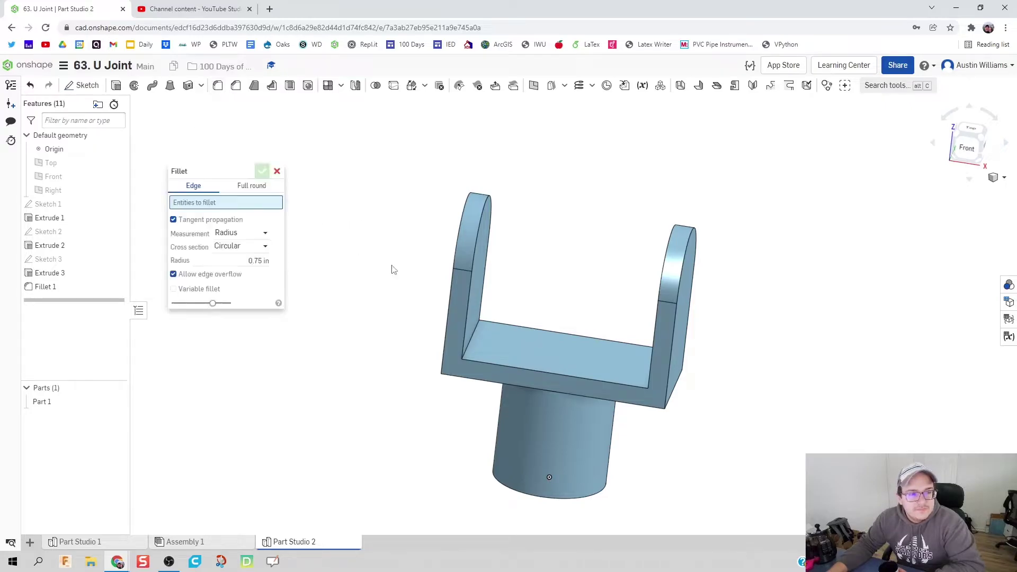
{"action": "left_click", "coordinate": [470, 341]}
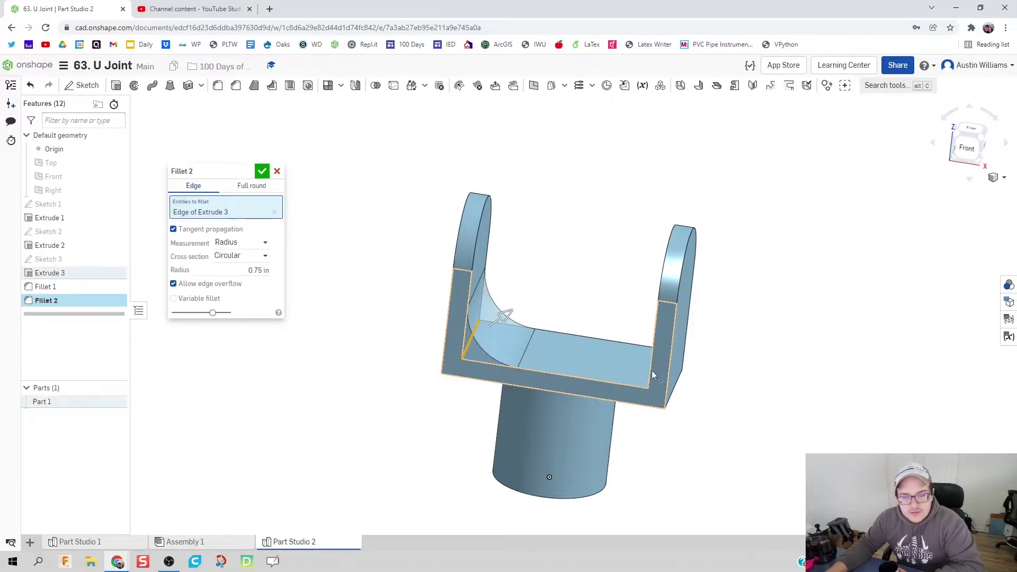
{"action": "right_click_drag", "start_coordinate": [648, 375], "coordinate": [649, 374]}
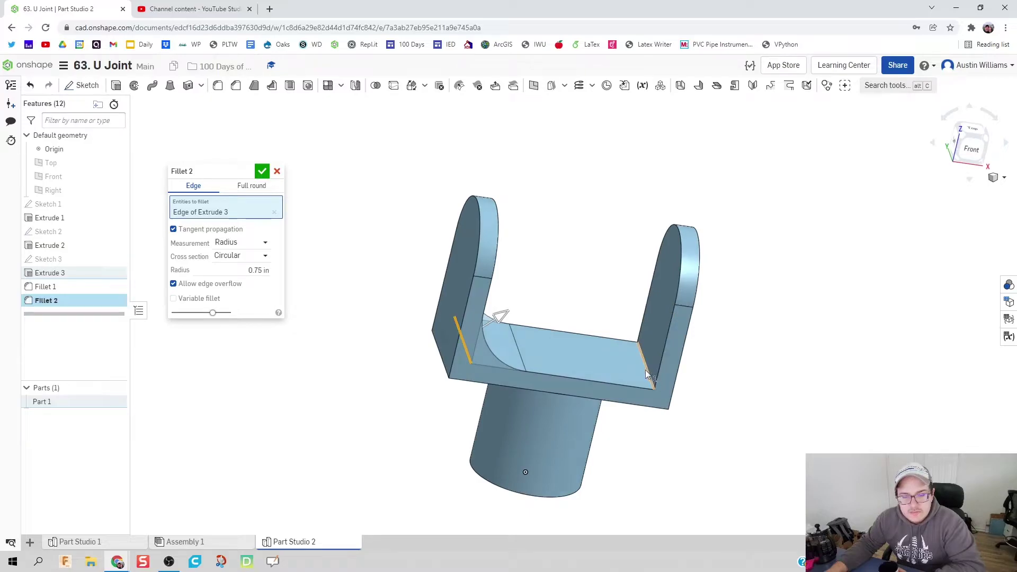
{"action": "left_click", "coordinate": [647, 374]}
{"action": "right_click_drag", "start_coordinate": [731, 425], "coordinate": [711, 413]}
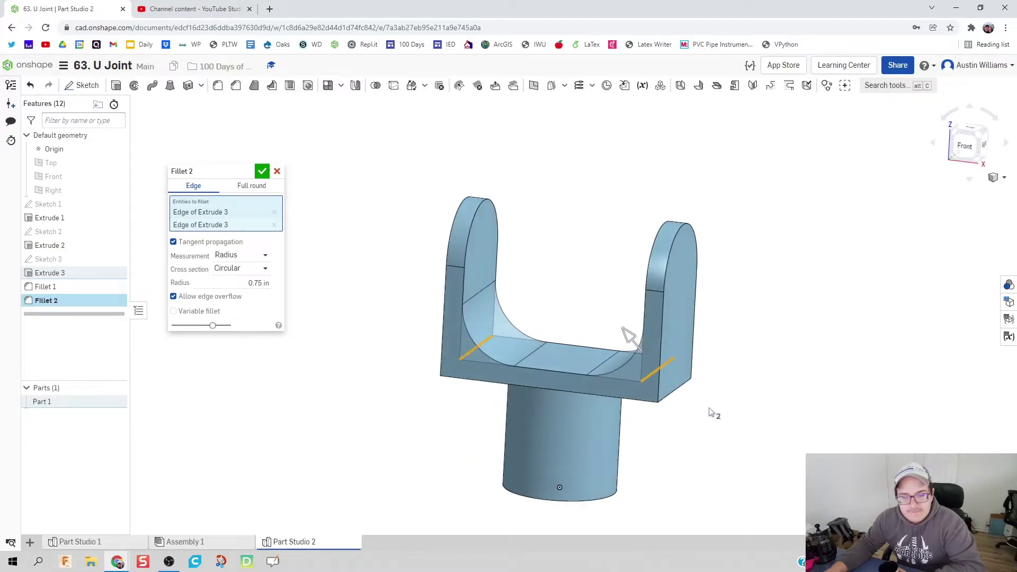
{"action": "left_click", "coordinate": [679, 395]}
{"action": "mouse_move", "coordinate": [431, 377]}
{"action": "right_mouse_down"}
{"action": "mouse_move", "coordinate": [466, 392]}
{"action": "mouse_move", "coordinate": [449, 369]}
{"action": "mouse_move", "coordinate": [400, 393]}
{"action": "mouse_move", "coordinate": [423, 391]}
{"action": "right_mouse_up"}
{"action": "left_click", "coordinate": [449, 370]}
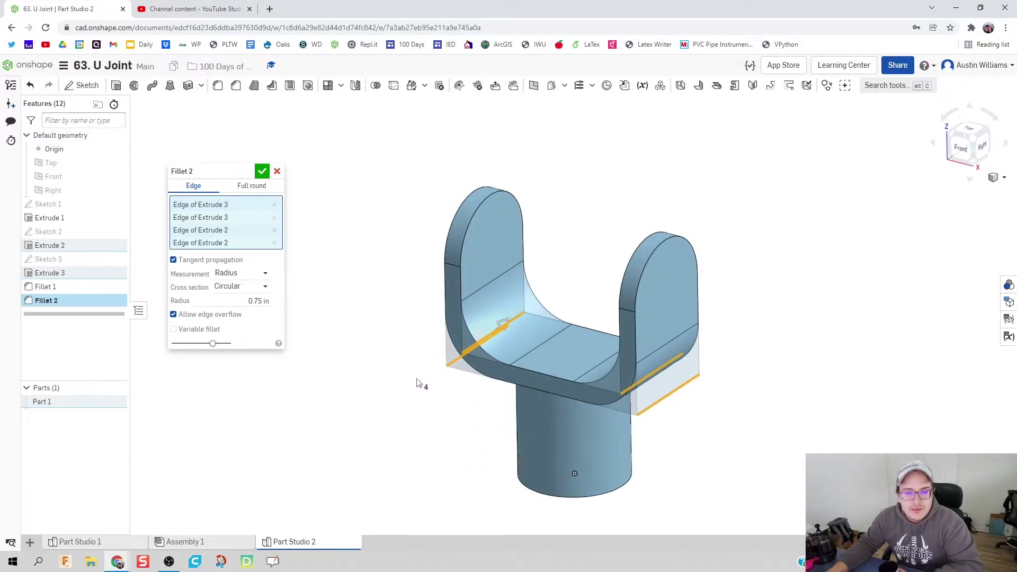
{"action": "left_click", "coordinate": [262, 171]}
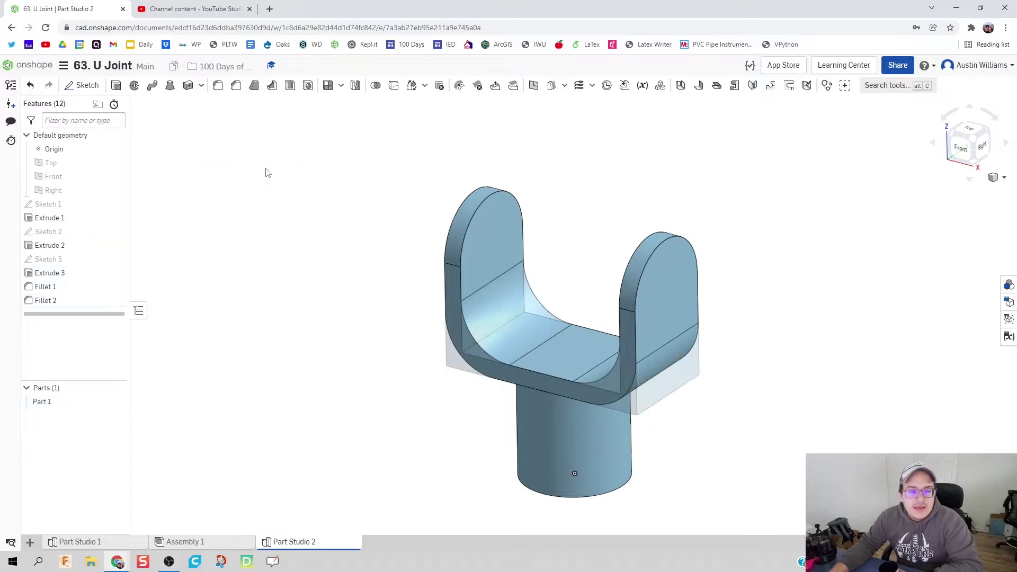
{"action": "mouse_move", "coordinate": [374, 302]}
{"action": "right_mouse_down"}
{"action": "mouse_move", "coordinate": [371, 276]}
{"action": "mouse_move", "coordinate": [365, 304]}
{"action": "right_mouse_up"}
Start a sketch on the right arm's outer face, view it normal, and place a circle near the top
{"action": "left_click", "coordinate": [82, 86]}
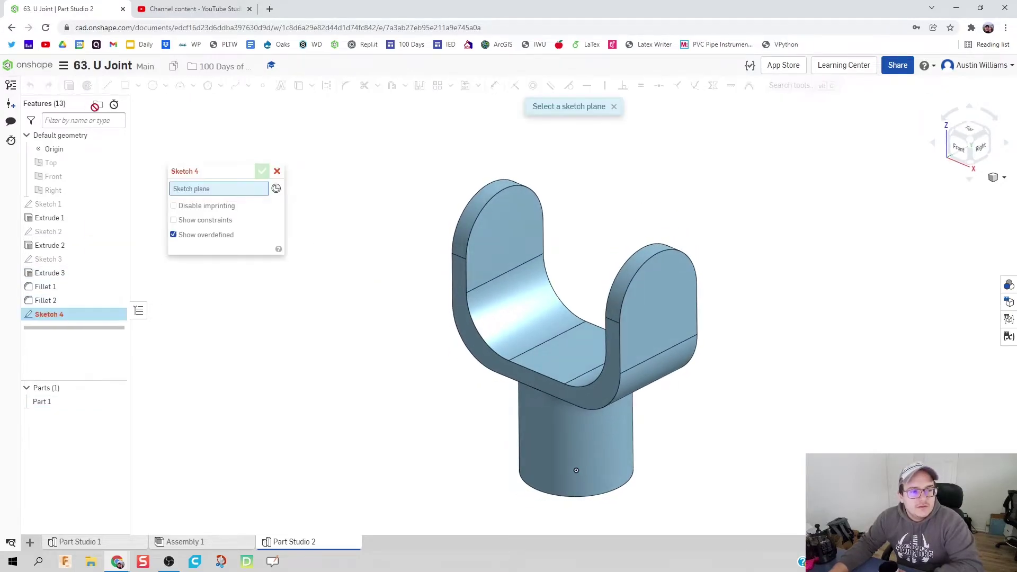
{"action": "left_click", "coordinate": [663, 290]}
{"action": "right_click", "coordinate": [663, 291]}
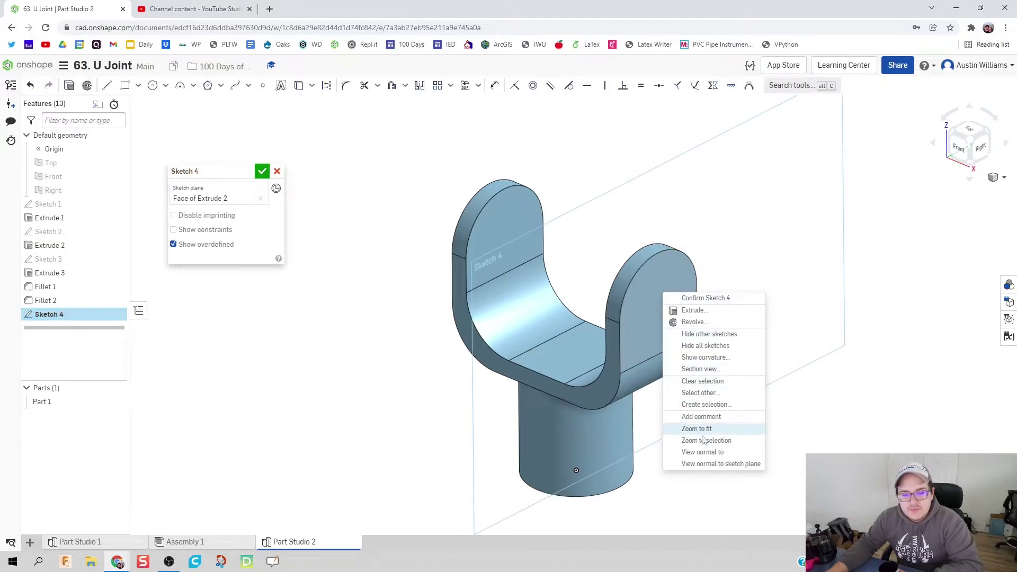
{"action": "left_click", "coordinate": [689, 455]}
{"action": "key", "text": "c"}
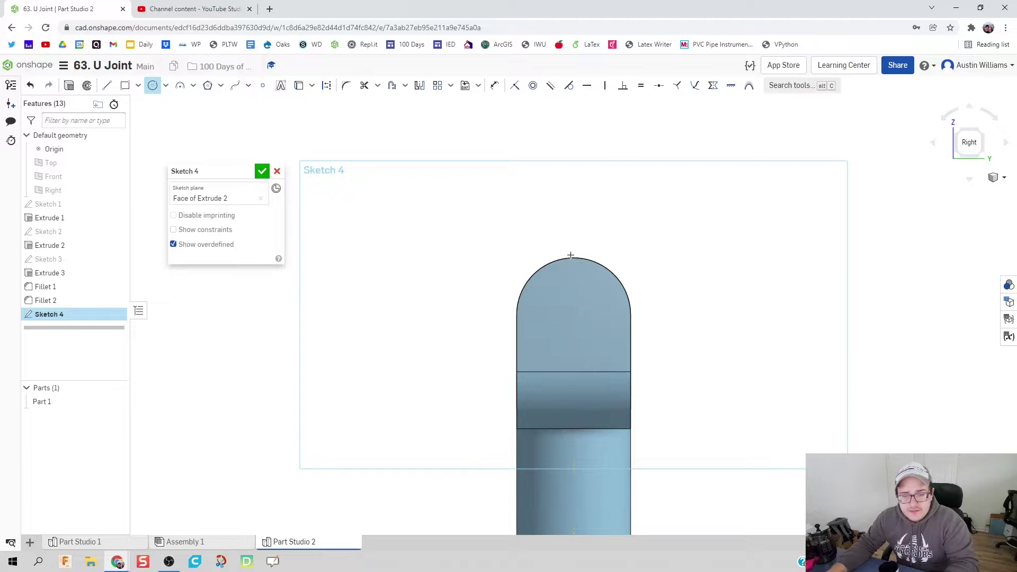
{"action": "left_click", "coordinate": [572, 349]}
Dimension the circle's diameter at 0.5 in, then correct it to 0.75 in
{"action": "key", "text": "u"}
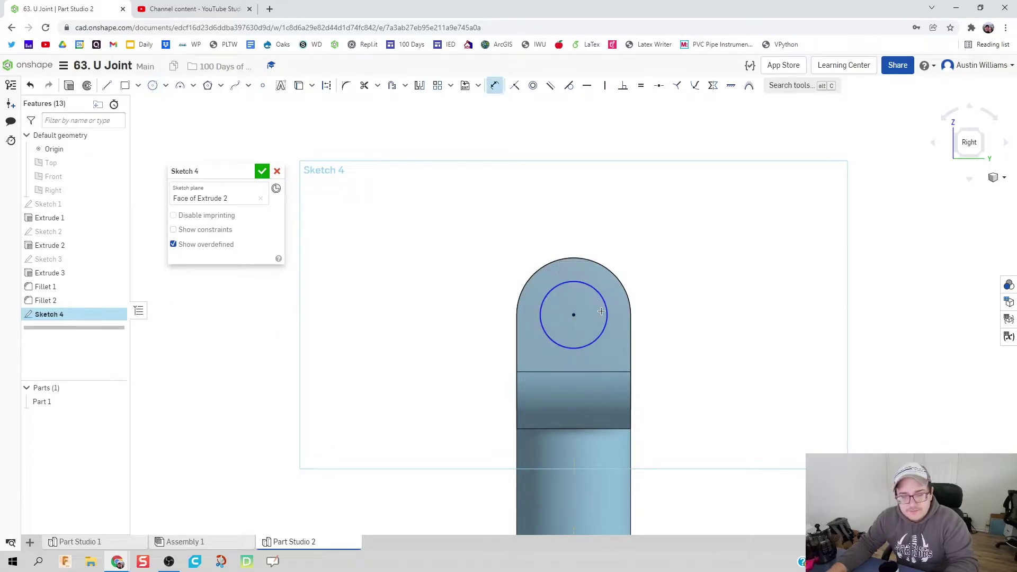
{"action": "left_click", "coordinate": [608, 305]}
{"action": "left_click", "coordinate": [678, 265]}
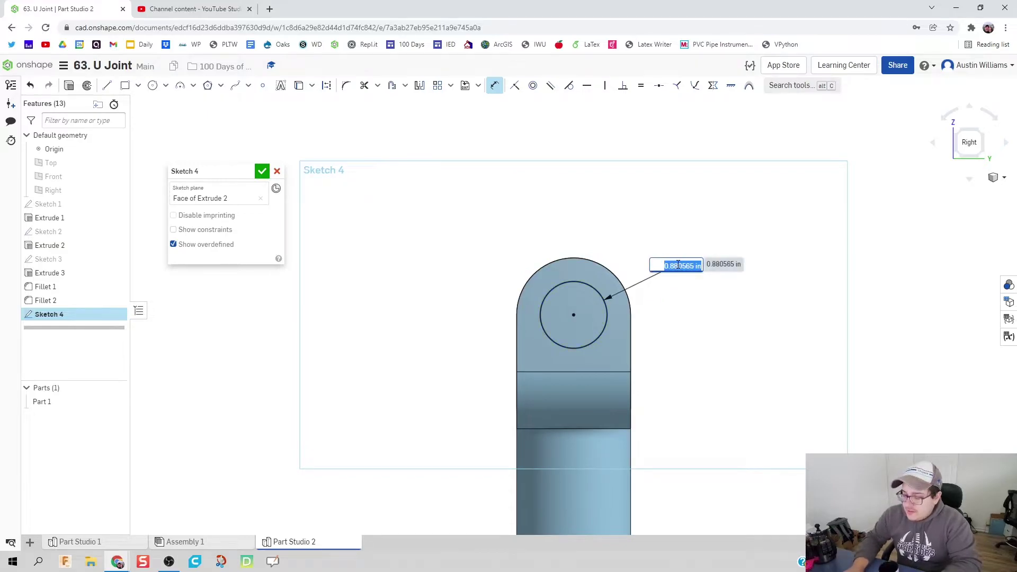
{"action": "type", "text": ".5"}
{"action": "key", "text": "Return"}
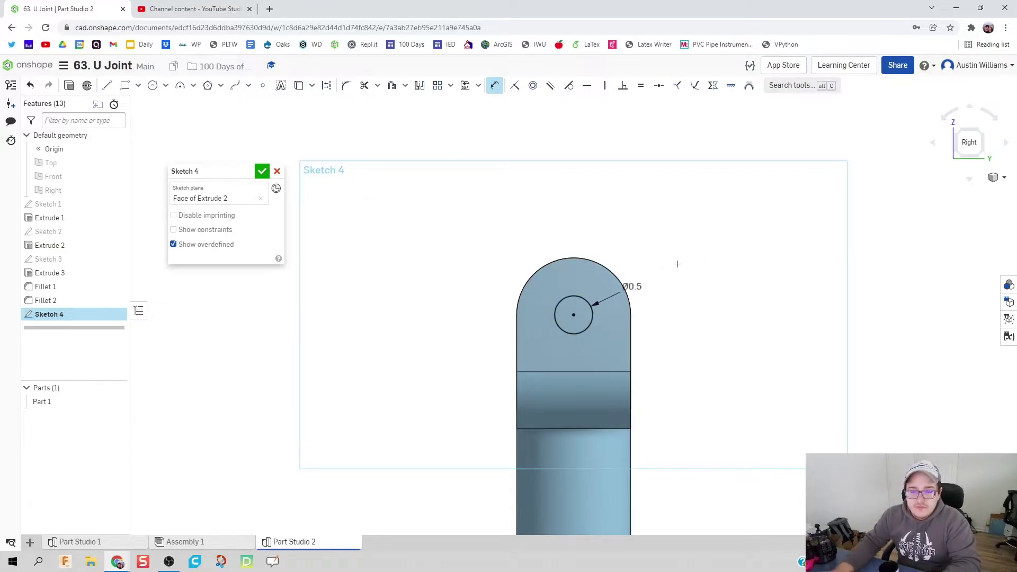
{"action": "double_click", "coordinate": [631, 286]}
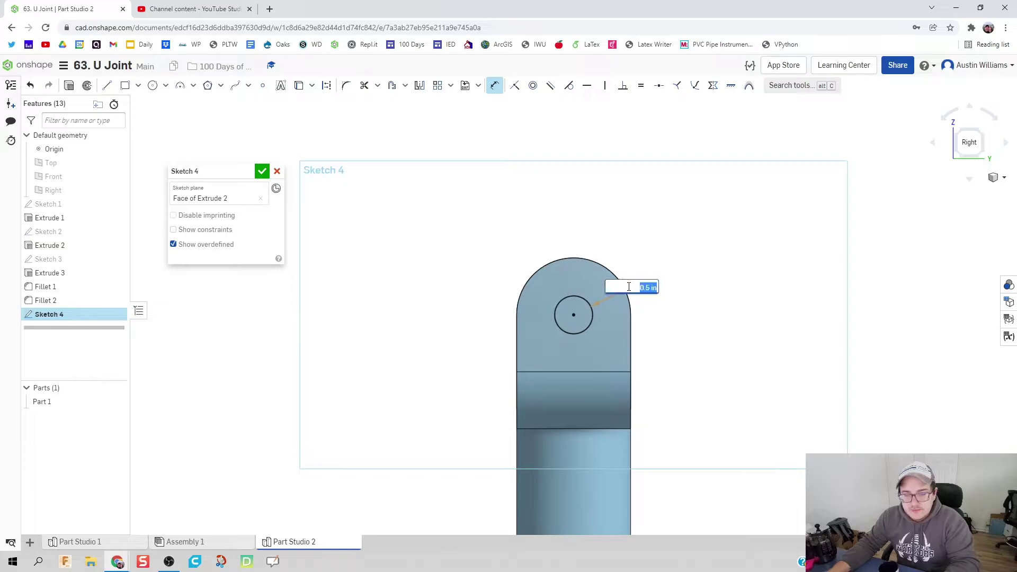
{"action": "type", "text": "0.75"}
{"action": "key", "text": "Return"}
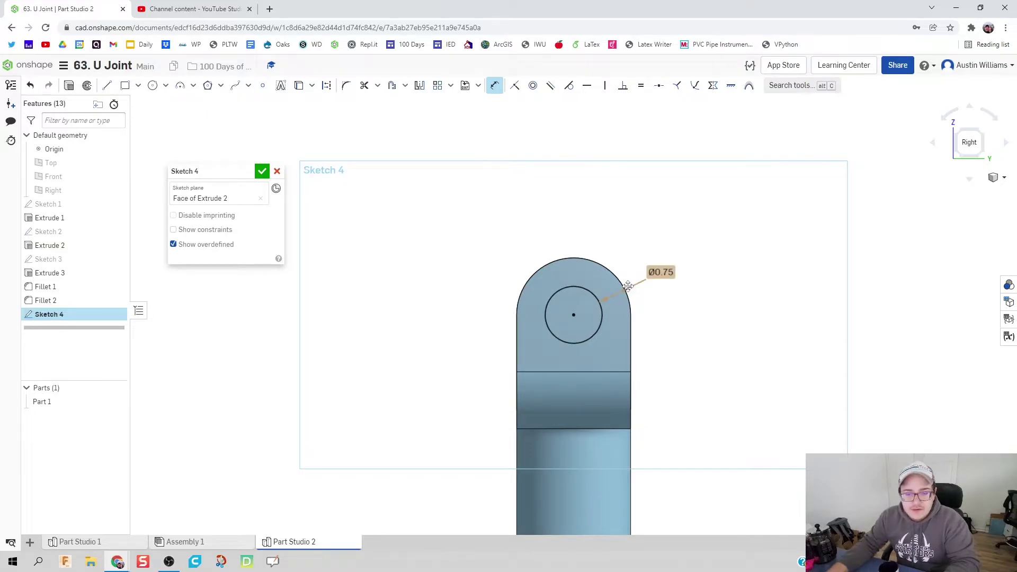
Extrude the 0.75 in circle as a Remove cut through both fork arms
{"action": "left_click", "coordinate": [264, 172]}
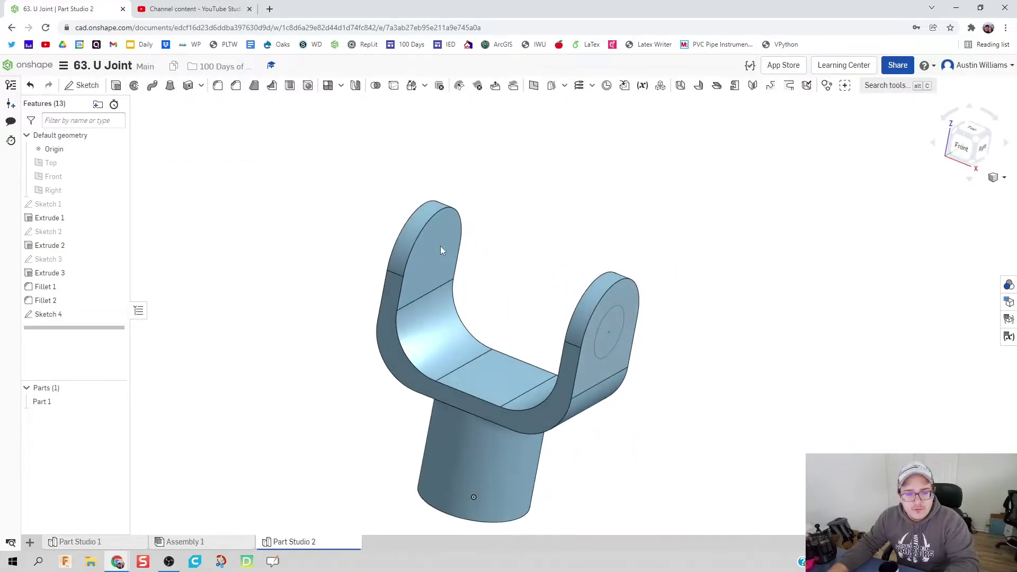
{"action": "key", "text": "shift+e"}
{"action": "left_click", "coordinate": [622, 342]}
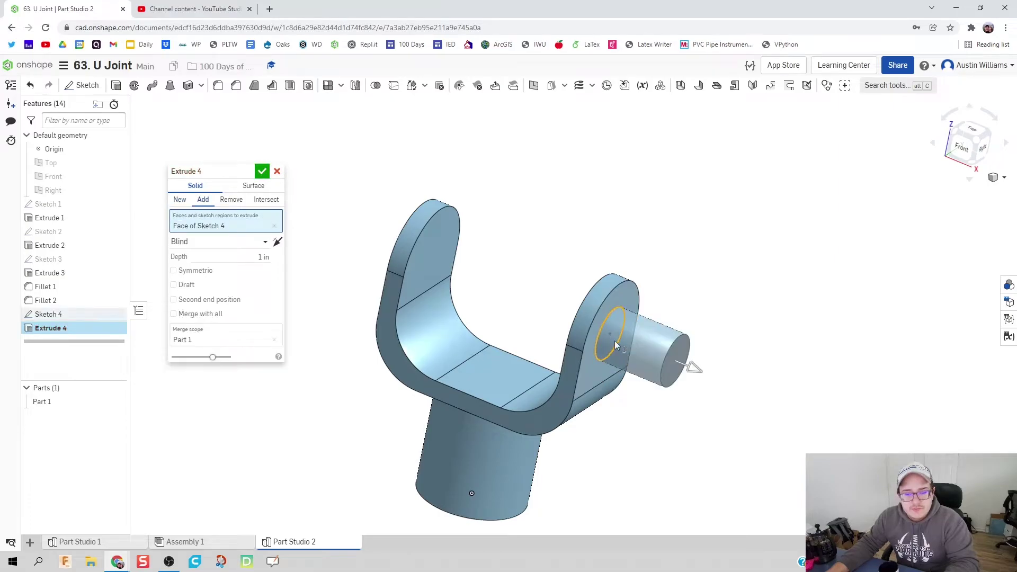
{"action": "left_click_drag", "start_coordinate": [695, 373], "coordinate": [312, 229]}
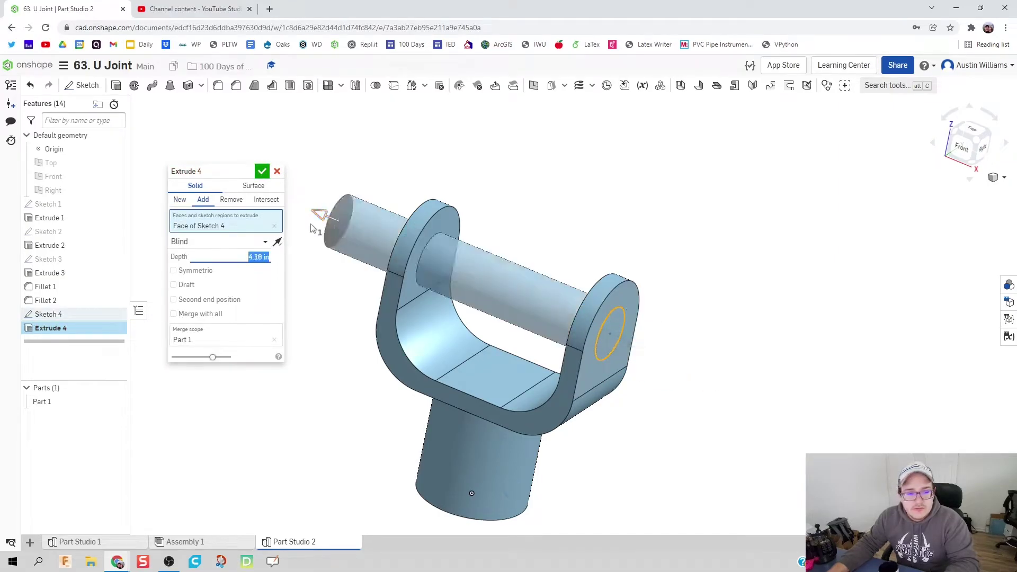
{"action": "left_click", "coordinate": [231, 200]}
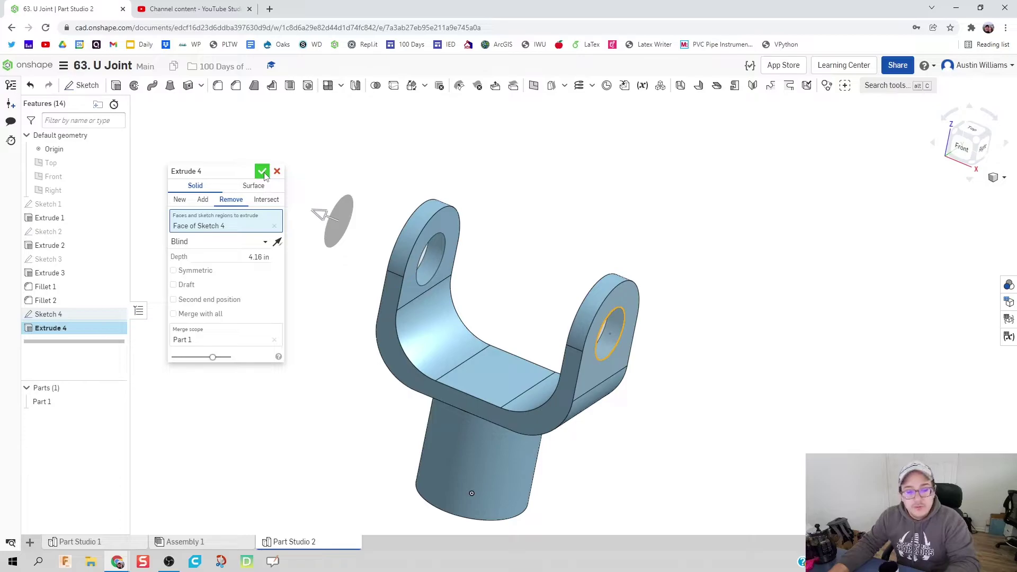
{"action": "left_click", "coordinate": [263, 172]}
{"action": "right_click_drag", "start_coordinate": [733, 427], "coordinate": [702, 382]}
{"action": "scroll", "coordinate": [694, 395], "scroll_direction": "up", "scroll_amount": 3}
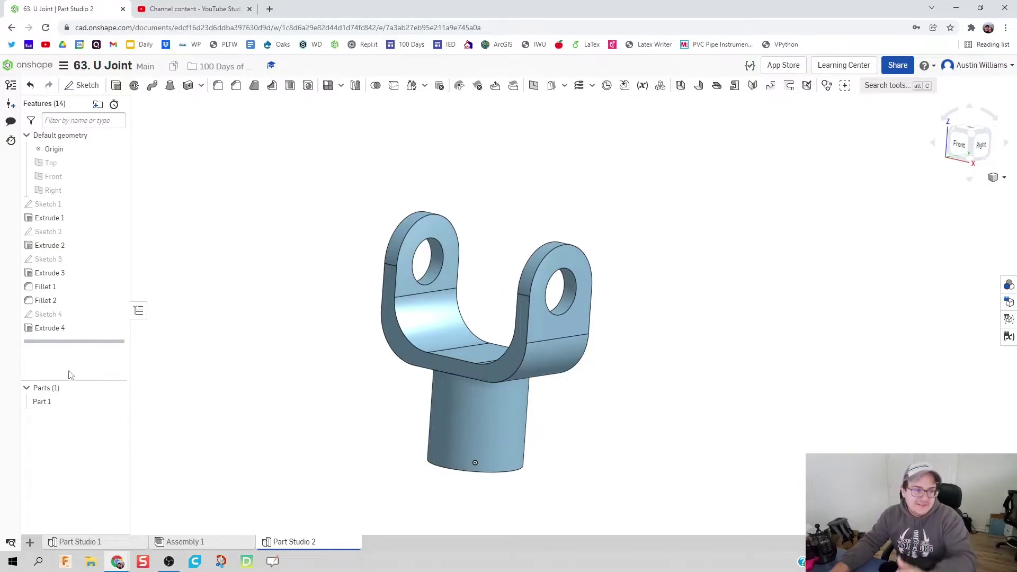
Rename Part 1 in the Parts list to 'Fork'
{"action": "right_click", "coordinate": [54, 404]}
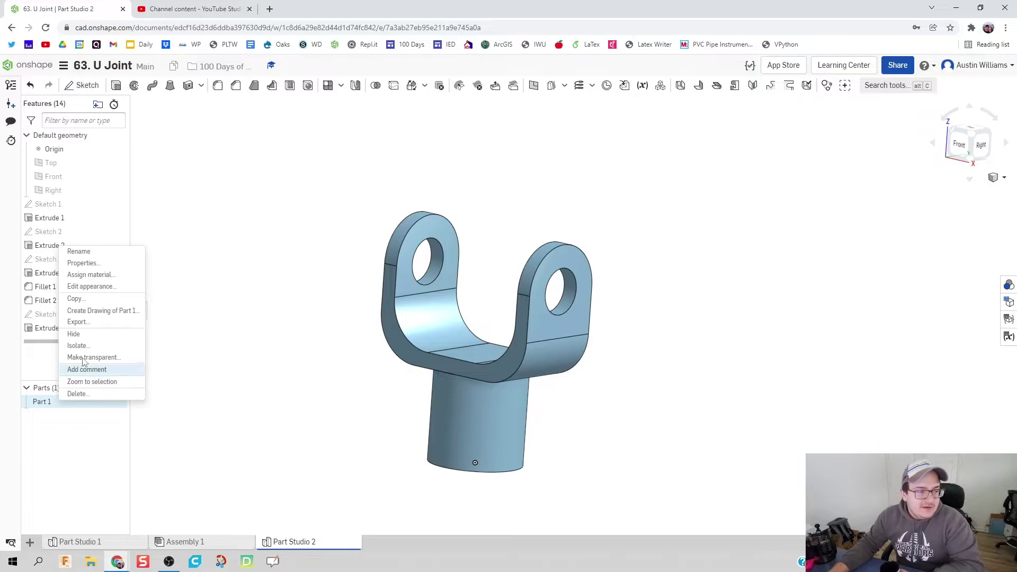
{"action": "left_click", "coordinate": [99, 255]}
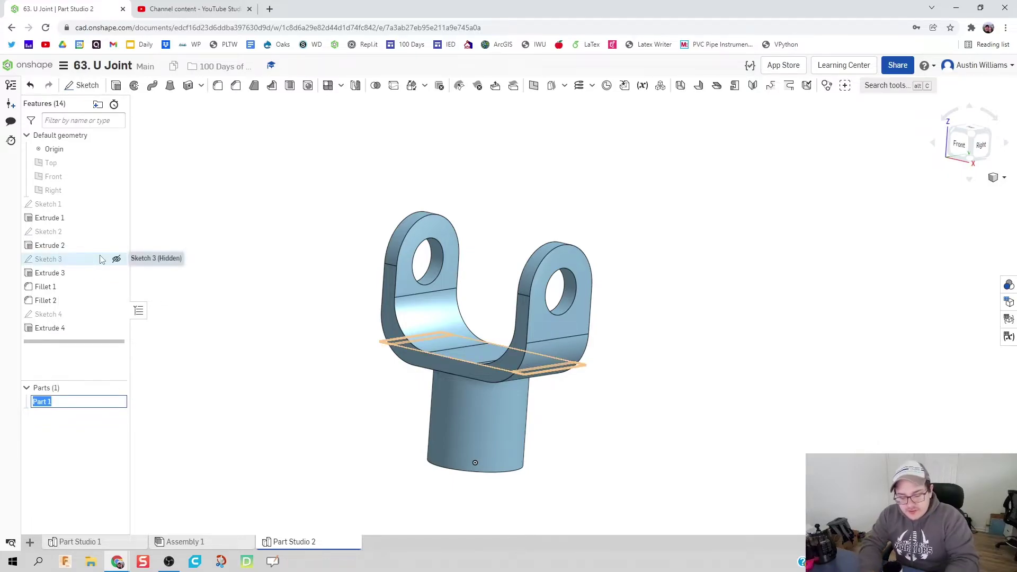
{"action": "type", "text": "Fork"}
{"action": "key", "text": "Return"}
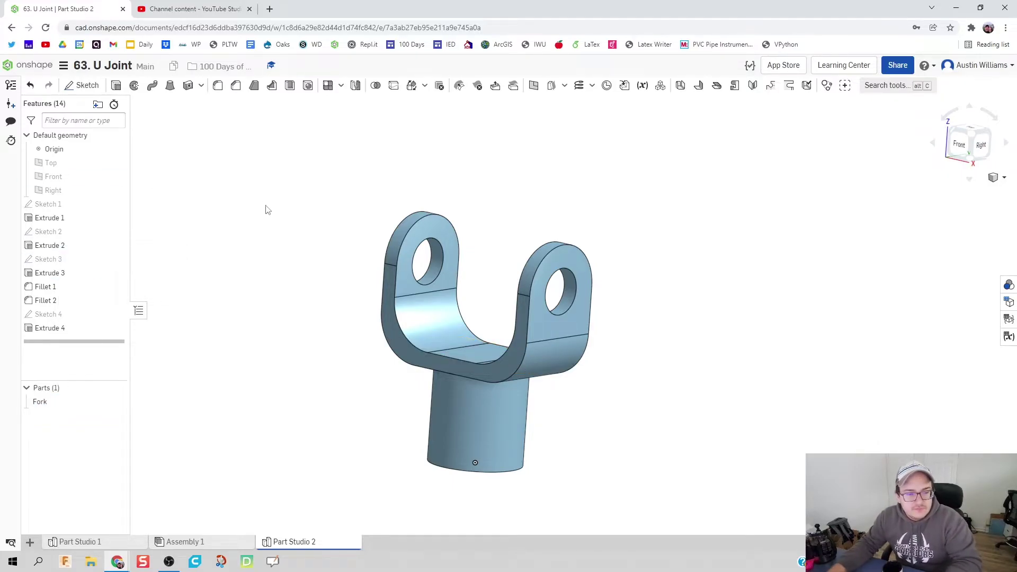
{"action": "middle_click_drag", "start_coordinate": [319, 277], "coordinate": [375, 284]}
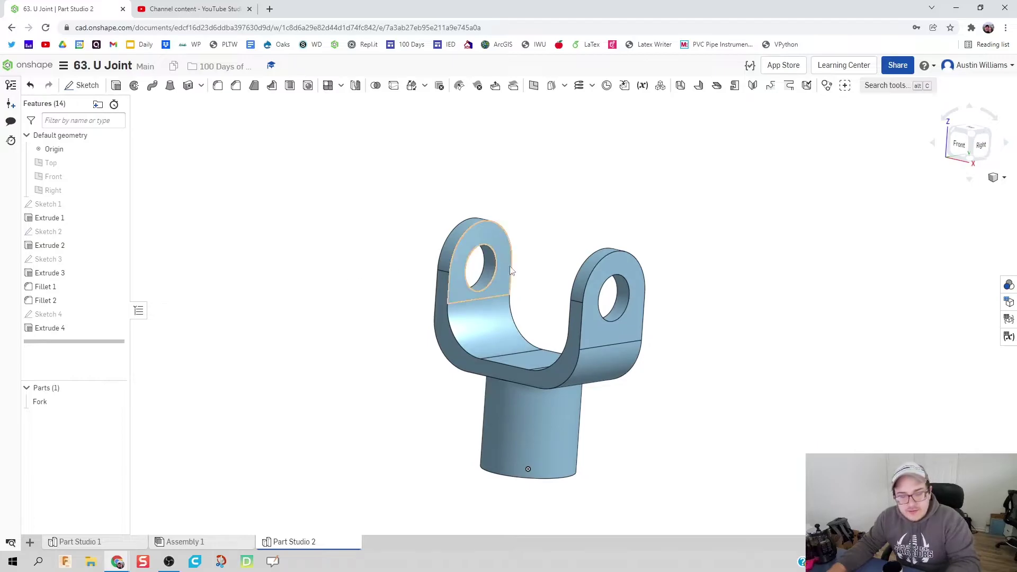
{"action": "key", "text": "shift+e"}
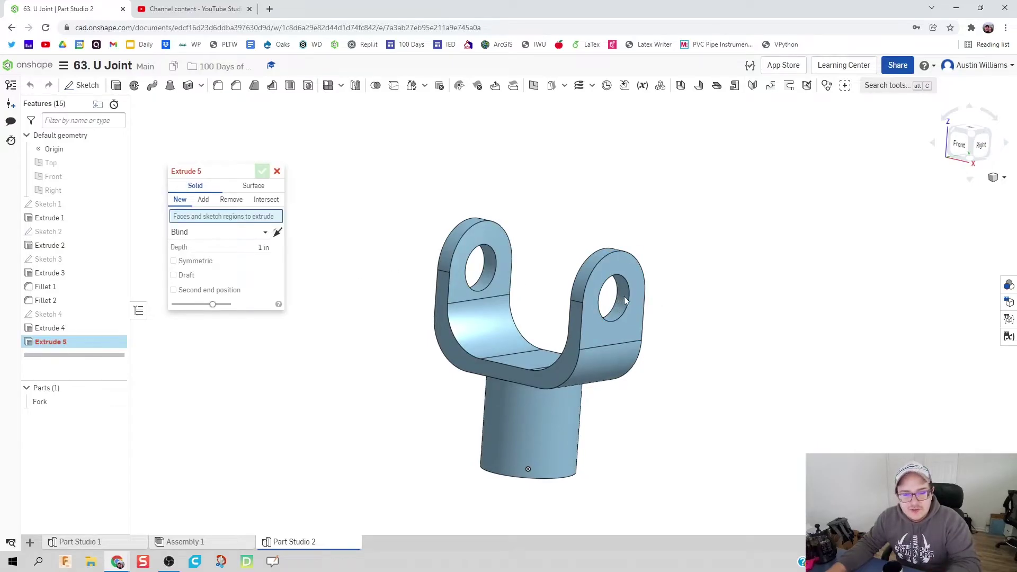
Extrude the Sketch 4 circle 3 in through both fork holes as a new pin part
{"action": "left_click", "coordinate": [277, 171]}
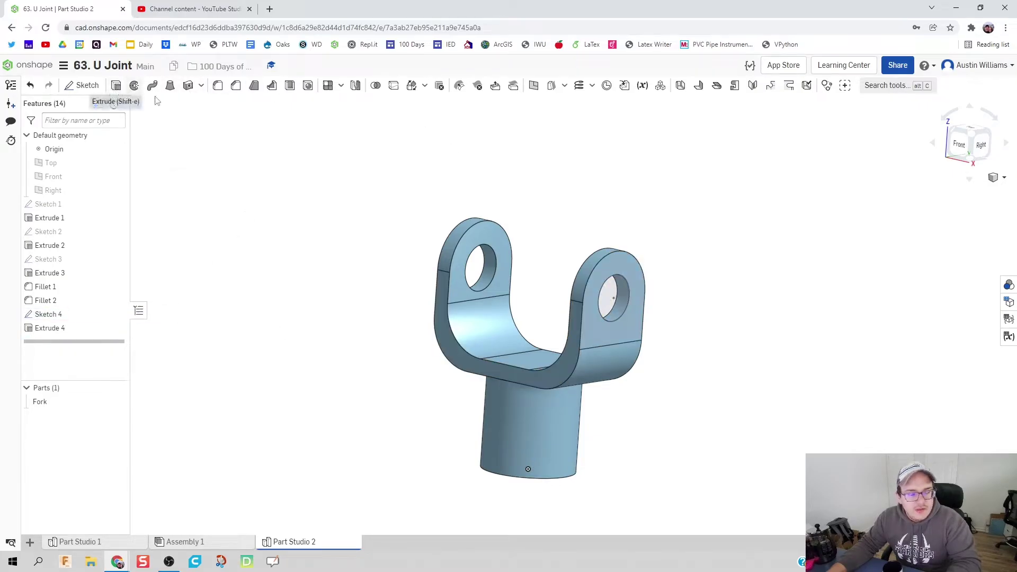
{"action": "key", "text": "shift+e"}
{"action": "left_click", "coordinate": [620, 306]}
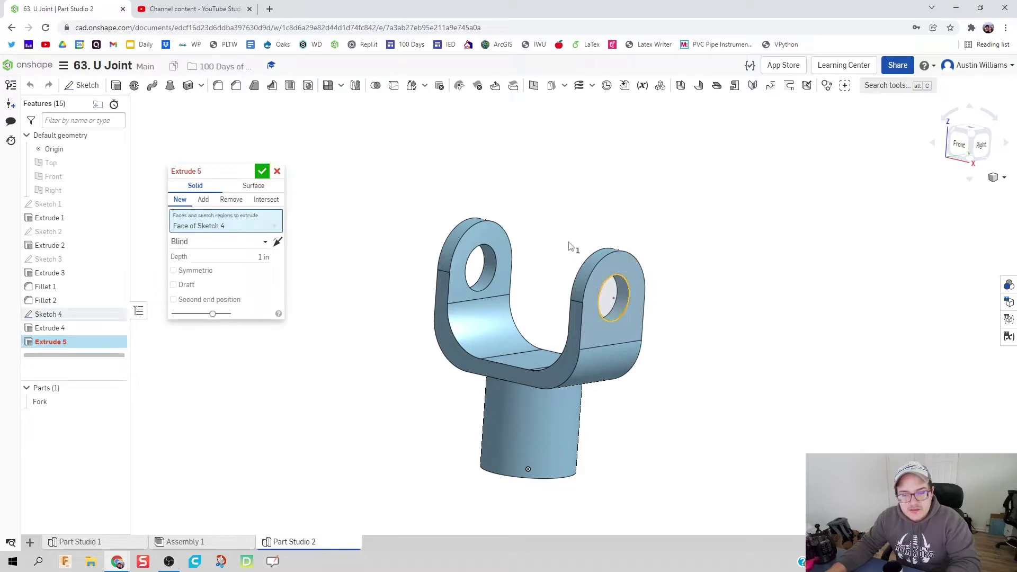
{"action": "right_click_drag", "start_coordinate": [620, 307], "coordinate": [682, 320]}
{"action": "left_click_drag", "start_coordinate": [710, 341], "coordinate": [451, 275]}
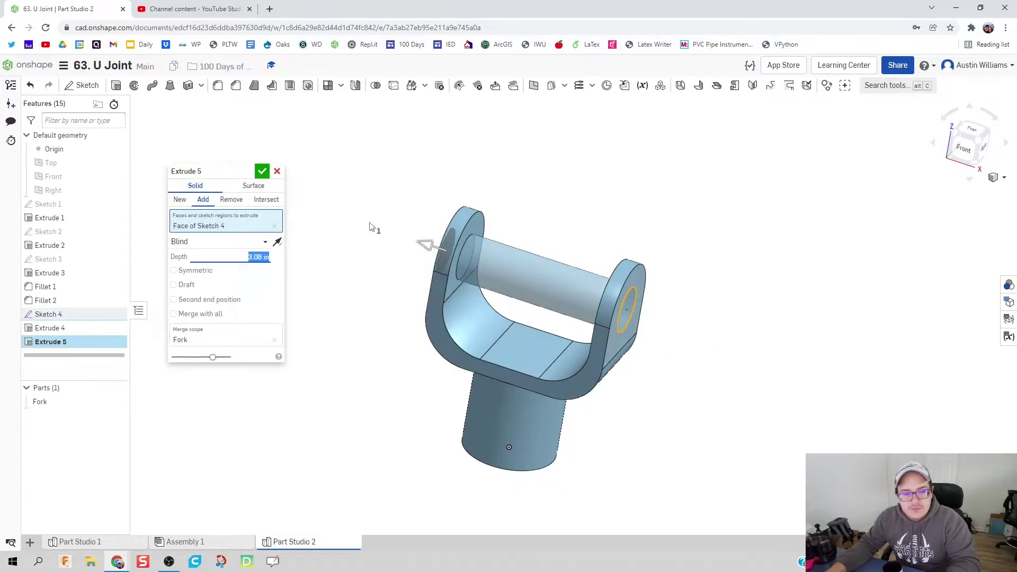
{"action": "right_click_drag", "start_coordinate": [375, 227], "coordinate": [405, 237]}
{"action": "type", "text": "3"}
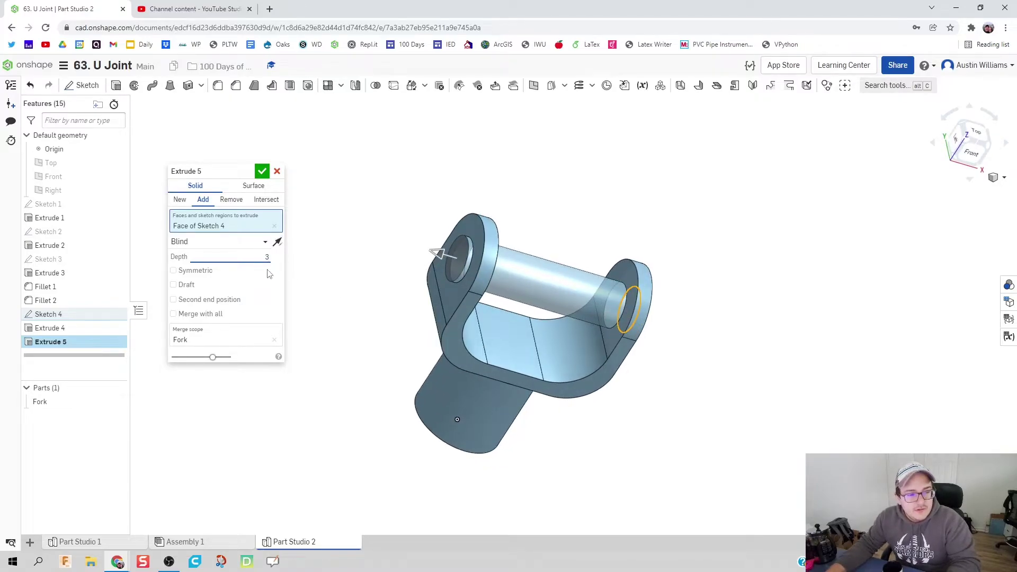
{"action": "key", "text": "Return"}
{"action": "right_click_drag", "start_coordinate": [417, 221], "coordinate": [335, 208]}
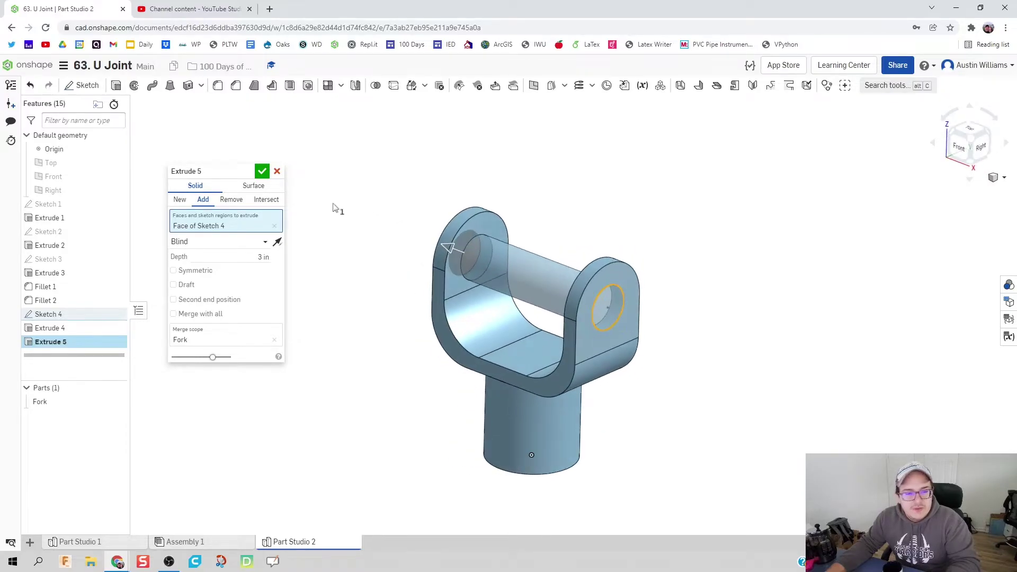
{"action": "left_click", "coordinate": [180, 200]}
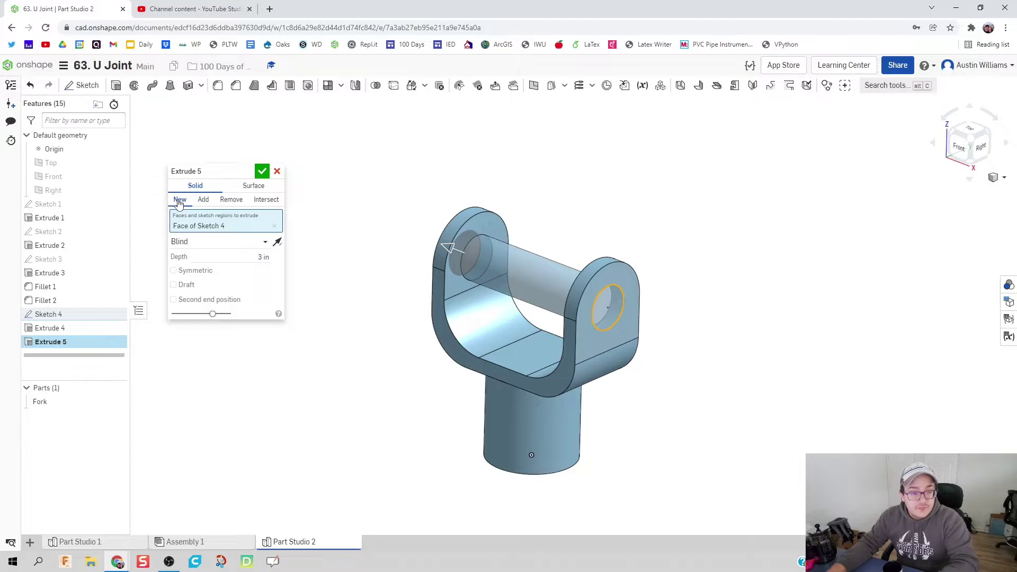
{"action": "left_click", "coordinate": [265, 174]}
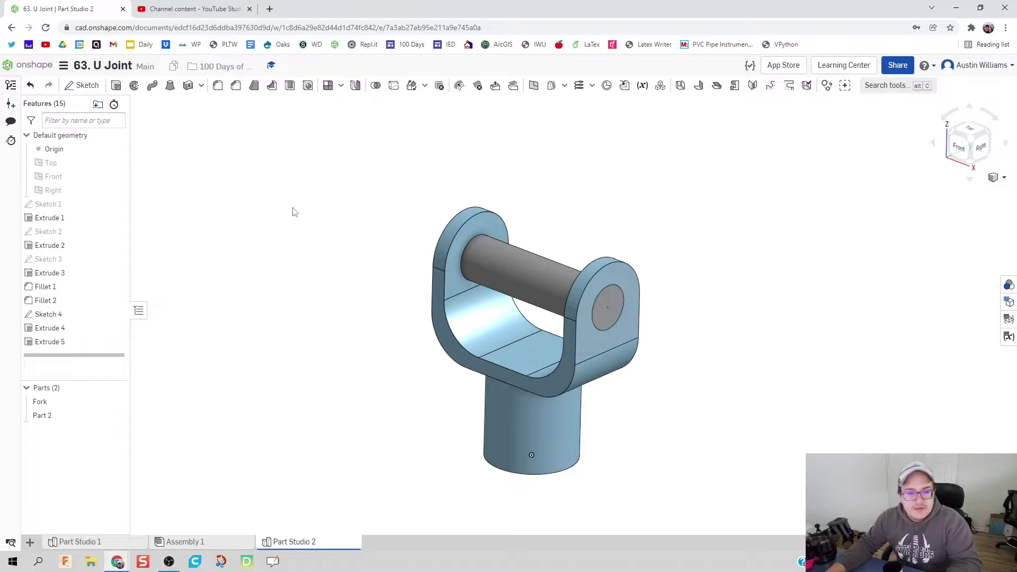
Rename Part 2 to 'Connector'
{"action": "right_click", "coordinate": [58, 417]}
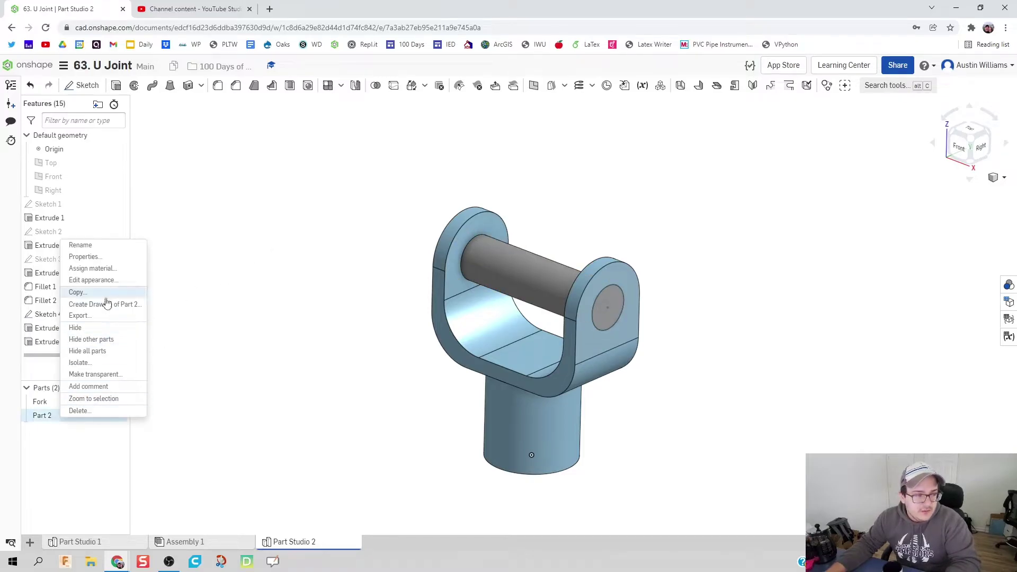
{"action": "left_click", "coordinate": [109, 244]}
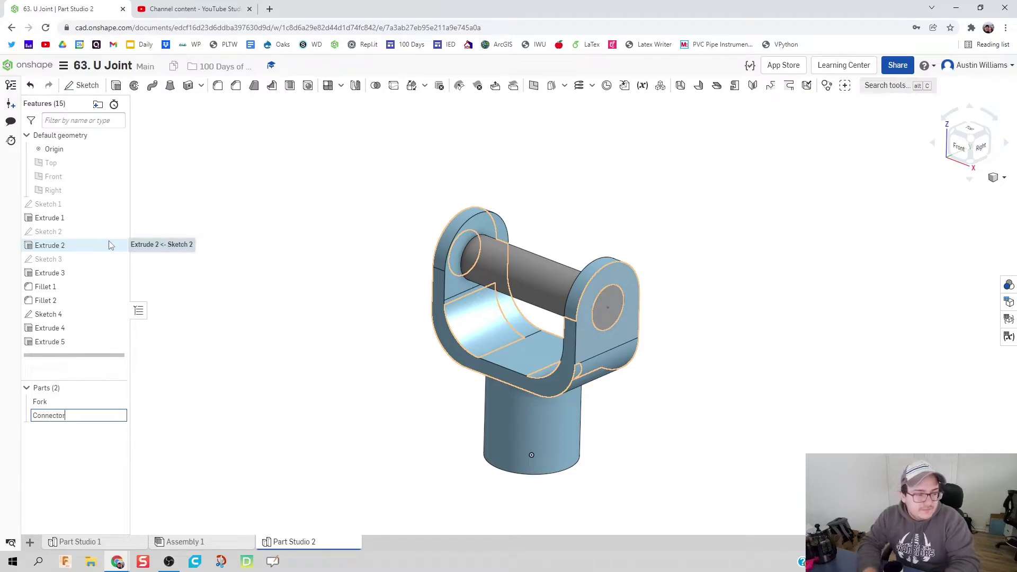
{"action": "key", "text": "Return"}
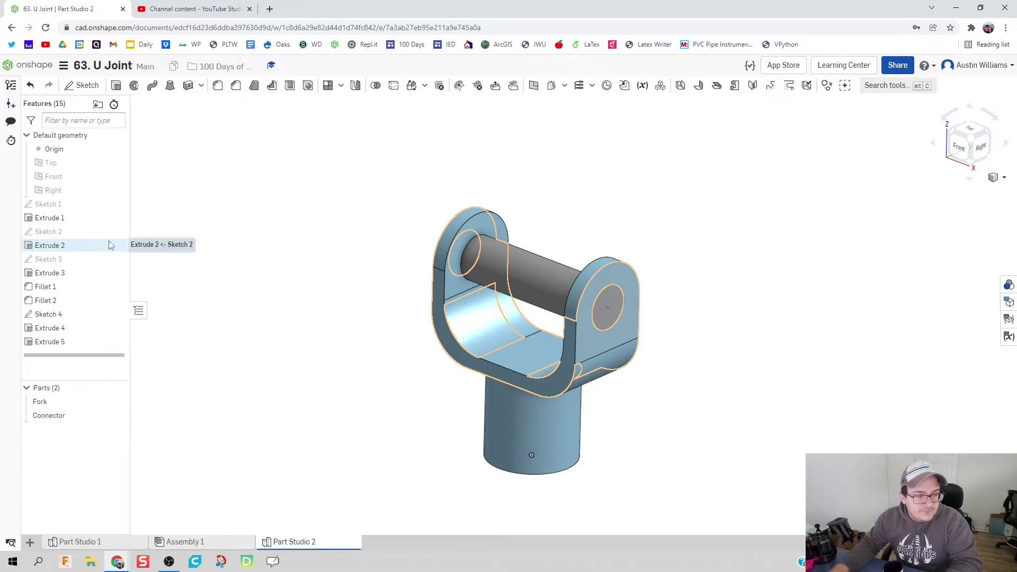
Hide the Fork and Sketch 4 so only the pin is visible
{"action": "left_click", "coordinate": [116, 402]}
{"action": "scroll", "coordinate": [444, 319], "scroll_direction": "up", "scroll_amount": 3}
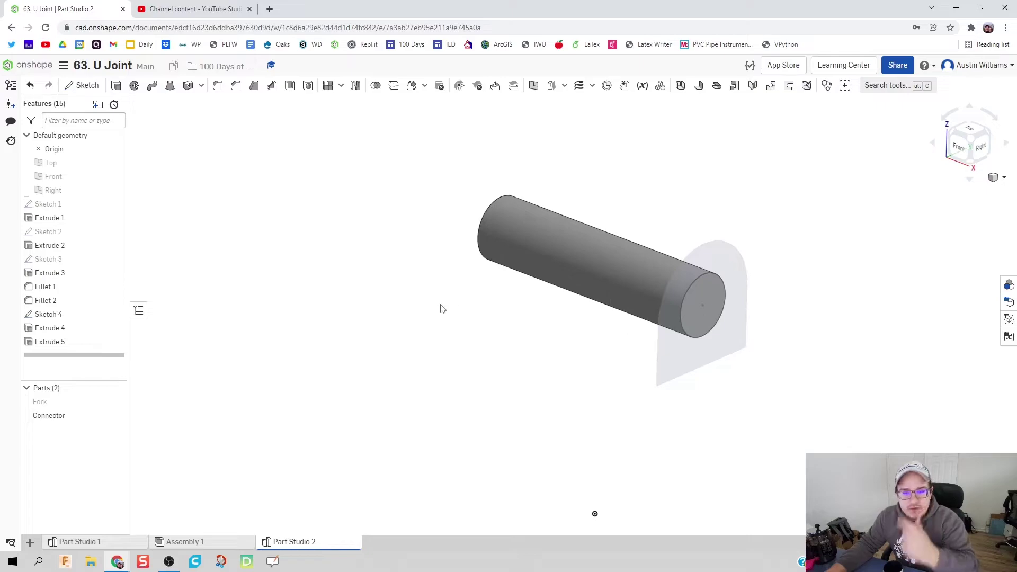
{"action": "scroll", "coordinate": [443, 309], "scroll_direction": "down", "scroll_amount": 2}
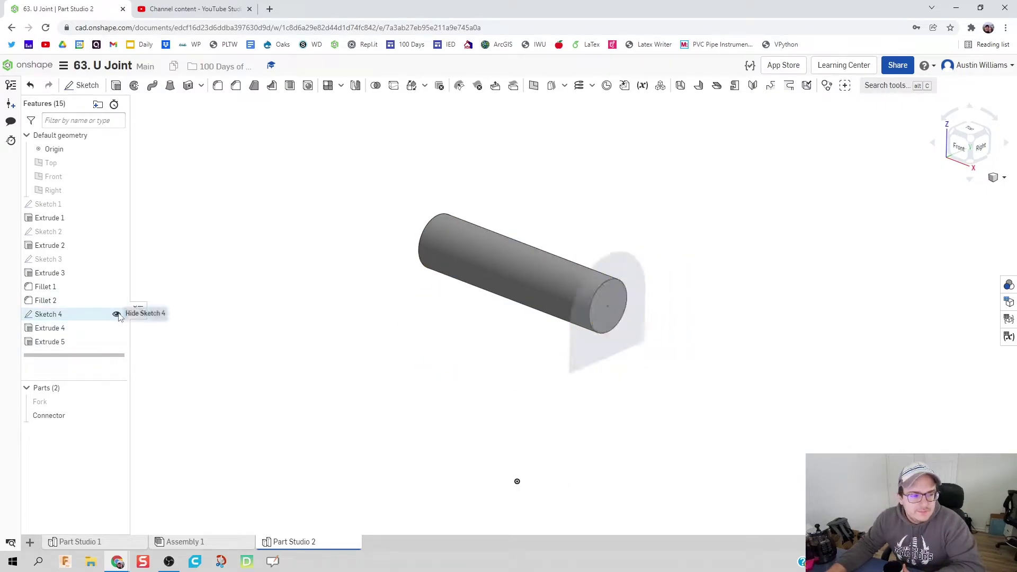
{"action": "left_click", "coordinate": [116, 315]}
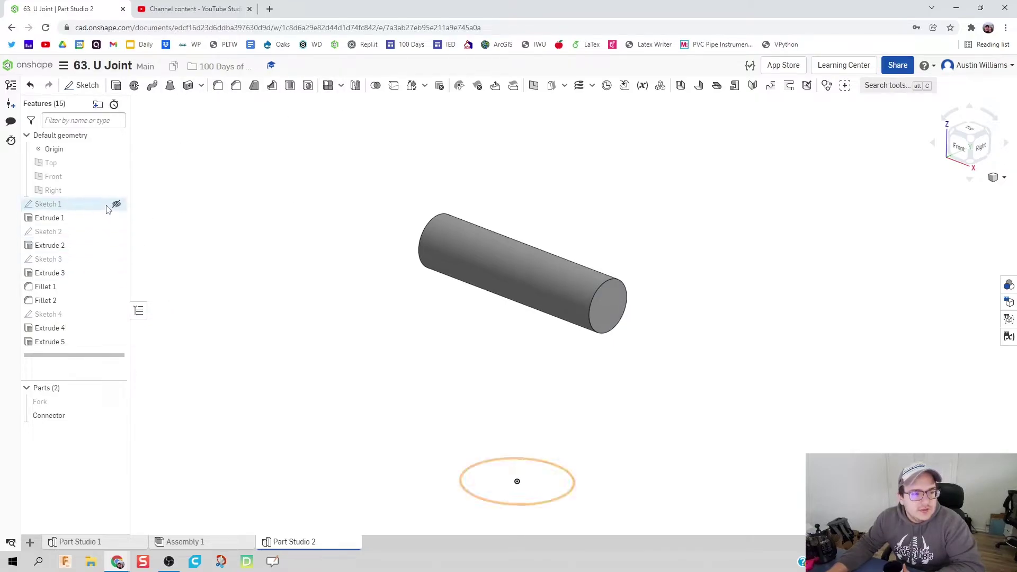
Show the Front plane, view it normal, and start a sketch on it
{"action": "left_click", "coordinate": [117, 177]}
{"action": "right_click", "coordinate": [370, 279]}
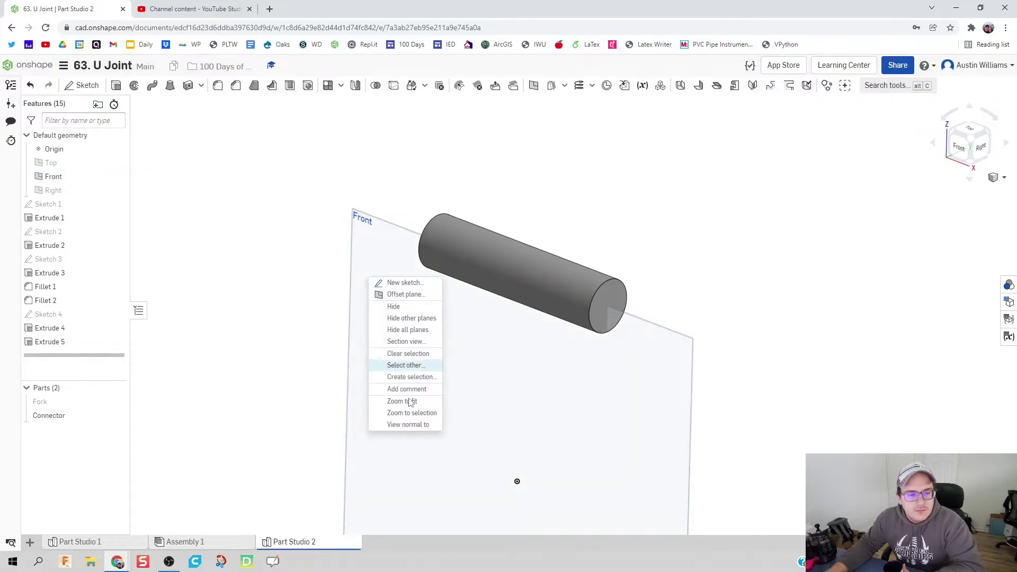
{"action": "left_click", "coordinate": [408, 424]}
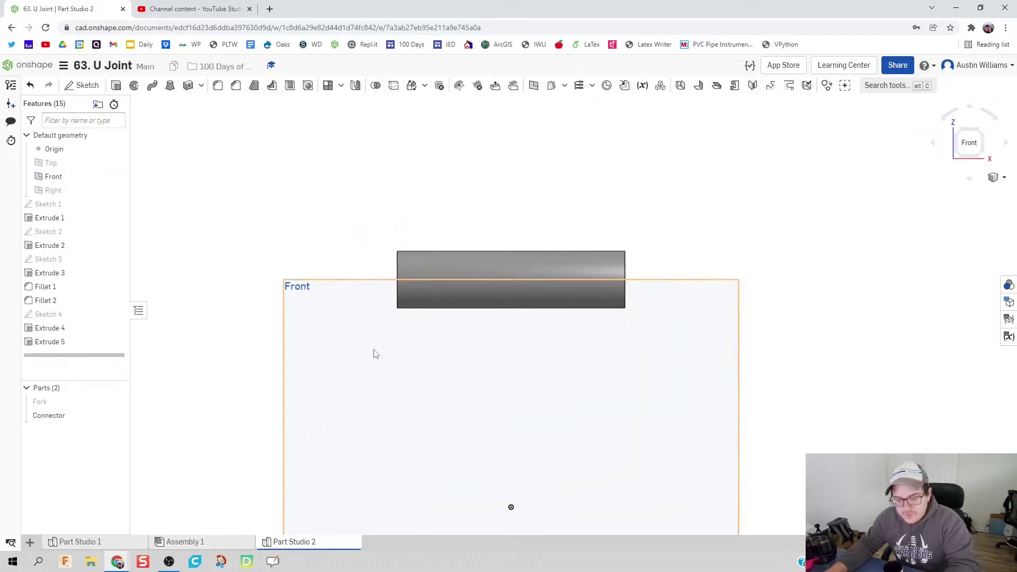
{"action": "left_click", "coordinate": [82, 85]}
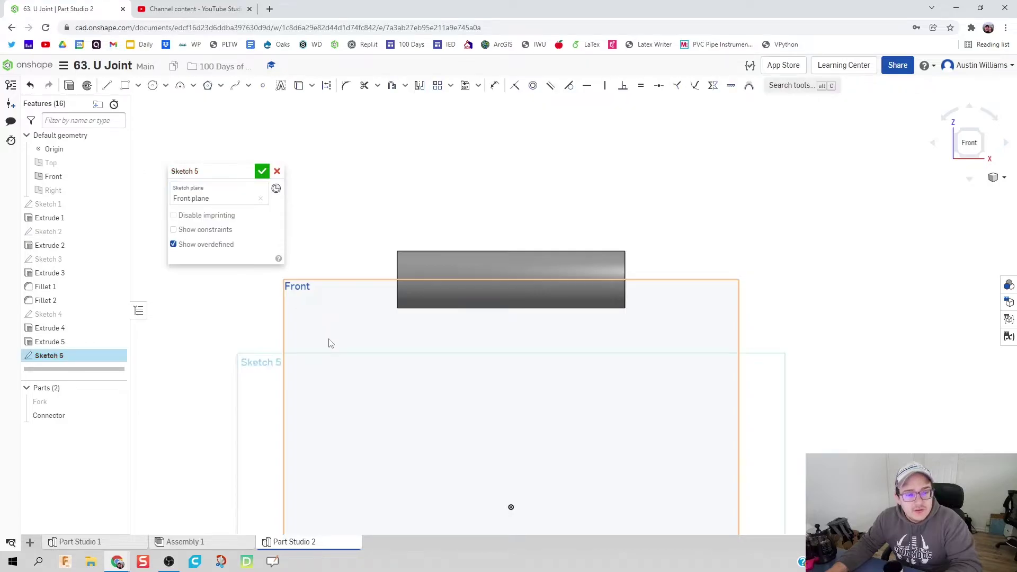
Draw a vertical construction line through the pin's middle and accept Sketch 5
{"action": "key", "text": "l"}
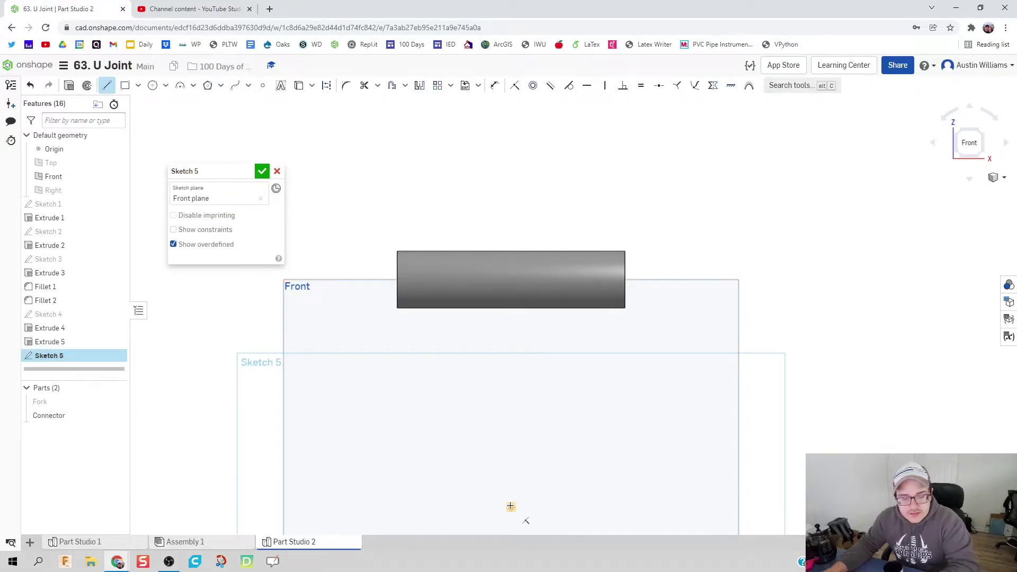
{"action": "left_click", "coordinate": [511, 507]}
{"action": "left_click", "coordinate": [511, 122]}
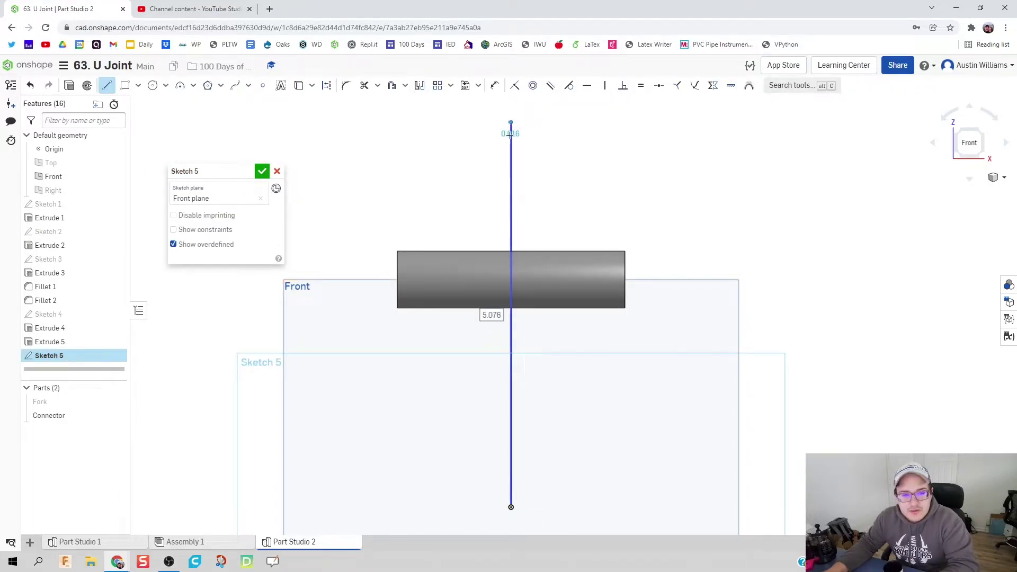
{"action": "key", "text": "Escape"}
{"action": "right_click", "coordinate": [511, 165]}
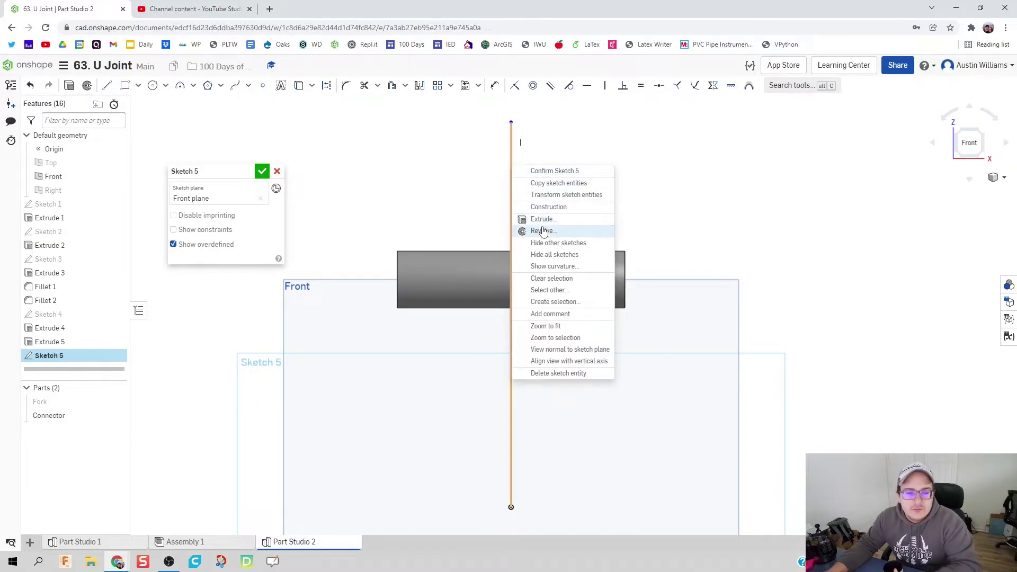
{"action": "left_click", "coordinate": [549, 206]}
{"action": "mouse_move", "coordinate": [613, 216]}
{"action": "right_mouse_down"}
{"action": "mouse_move", "coordinate": [675, 212]}
{"action": "mouse_move", "coordinate": [661, 223]}
{"action": "right_mouse_up"}
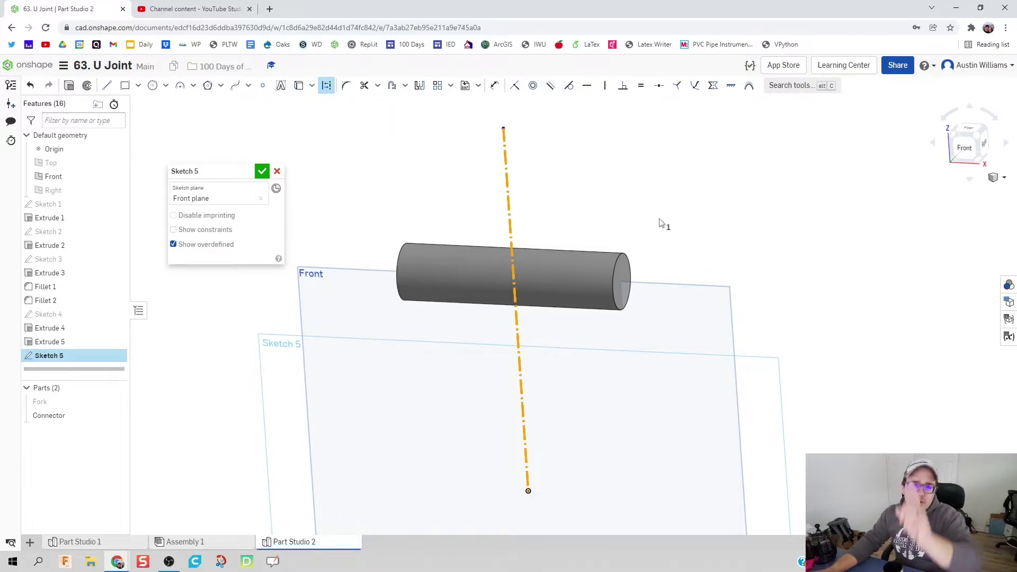
{"action": "left_click", "coordinate": [263, 171]}
{"action": "mouse_move", "coordinate": [439, 170]}
{"action": "right_mouse_down"}
{"action": "mouse_move", "coordinate": [453, 166]}
{"action": "mouse_move", "coordinate": [434, 158]}
{"action": "mouse_move", "coordinate": [418, 177]}
{"action": "mouse_move", "coordinate": [428, 175]}
{"action": "right_mouse_up"}
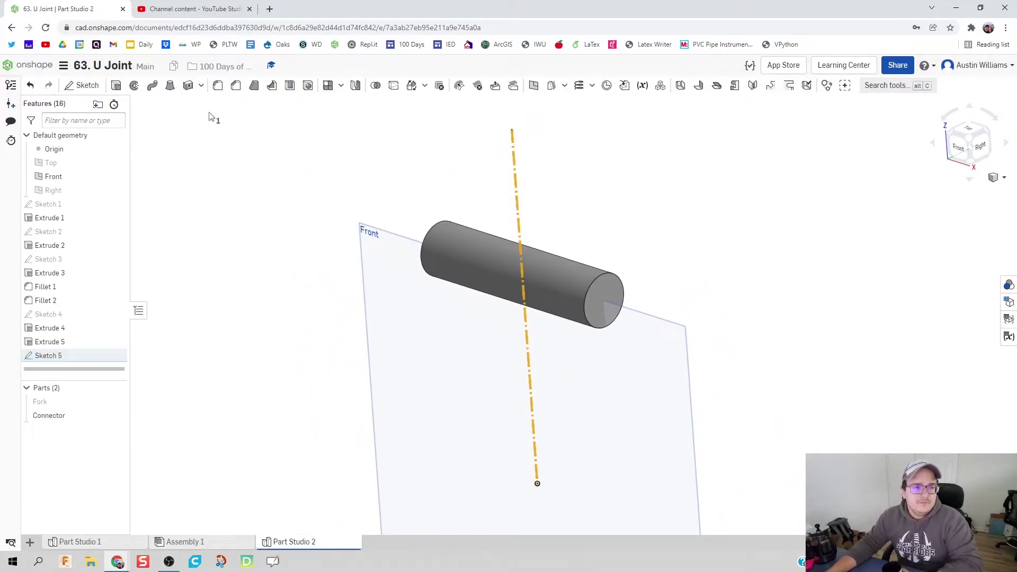
Circular-pattern the Connector pin 4 times over 360° around the Sketch 5 line, merging into Connector
{"action": "left_click", "coordinate": [342, 85]}
{"action": "left_click", "coordinate": [354, 126]}
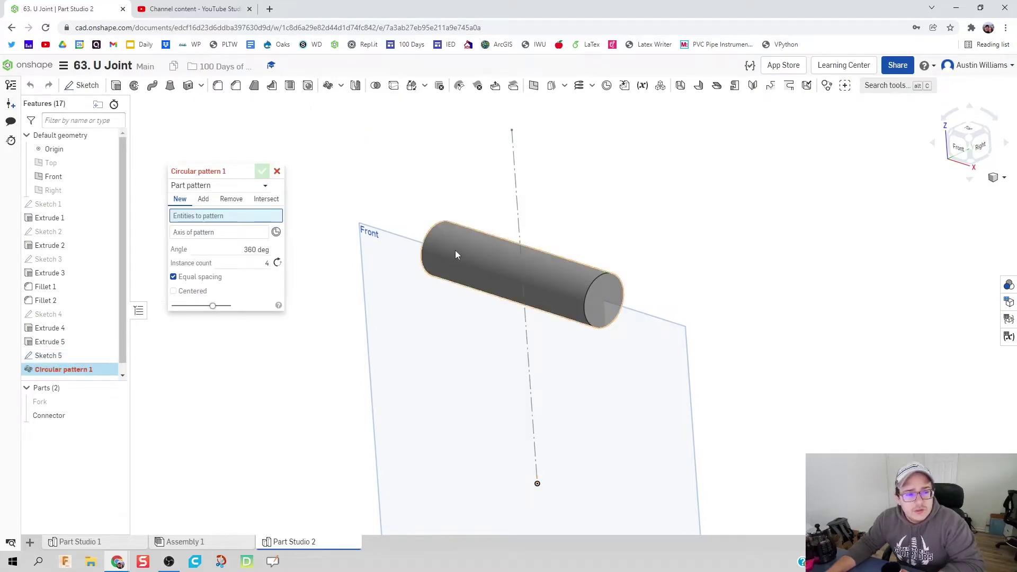
{"action": "left_click", "coordinate": [476, 258]}
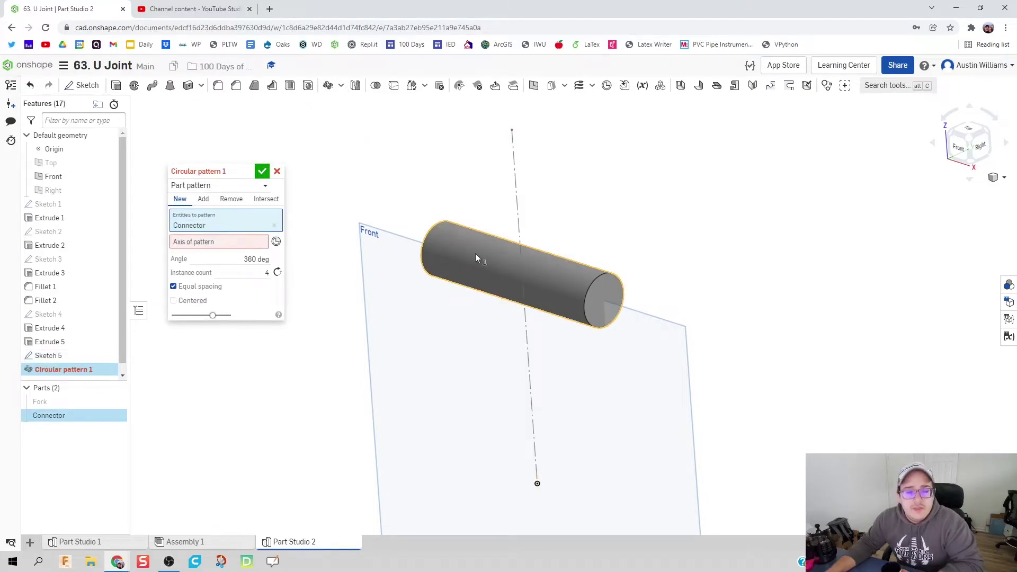
{"action": "left_click", "coordinate": [216, 242]}
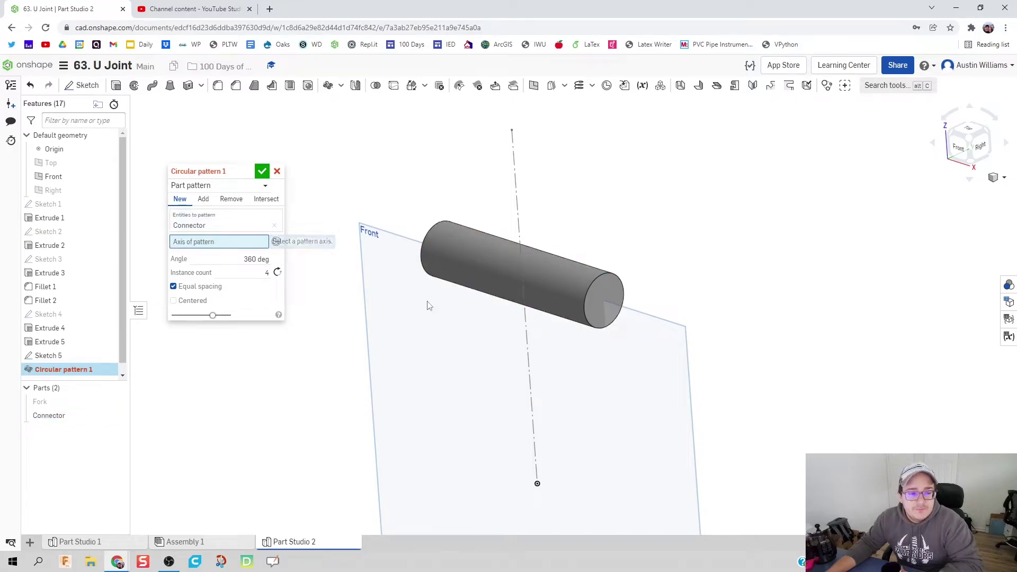
{"action": "left_click", "coordinate": [520, 209]}
{"action": "right_click_drag", "start_coordinate": [468, 189], "coordinate": [490, 179]}
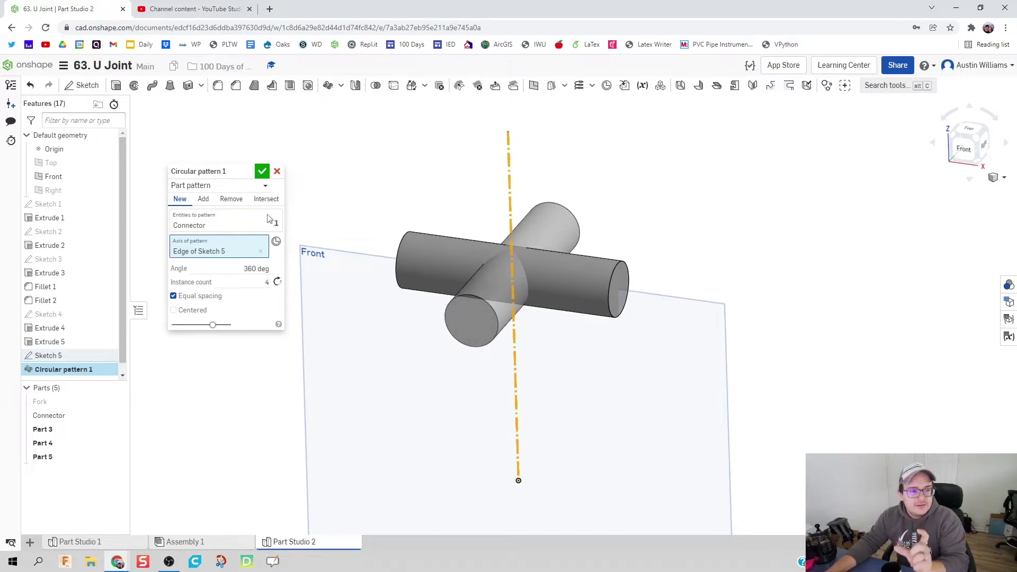
{"action": "left_click", "coordinate": [203, 200]}
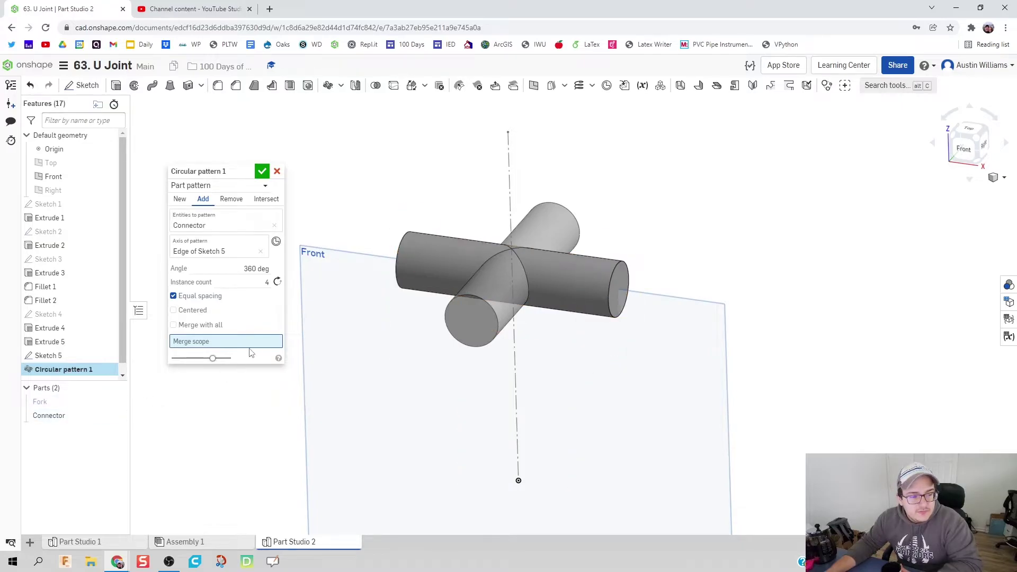
{"action": "left_click", "coordinate": [461, 262]}
{"action": "right_click_drag", "start_coordinate": [450, 166], "coordinate": [293, 179]}
{"action": "left_click", "coordinate": [262, 172]}
{"action": "right_click_drag", "start_coordinate": [359, 182], "coordinate": [434, 182]}
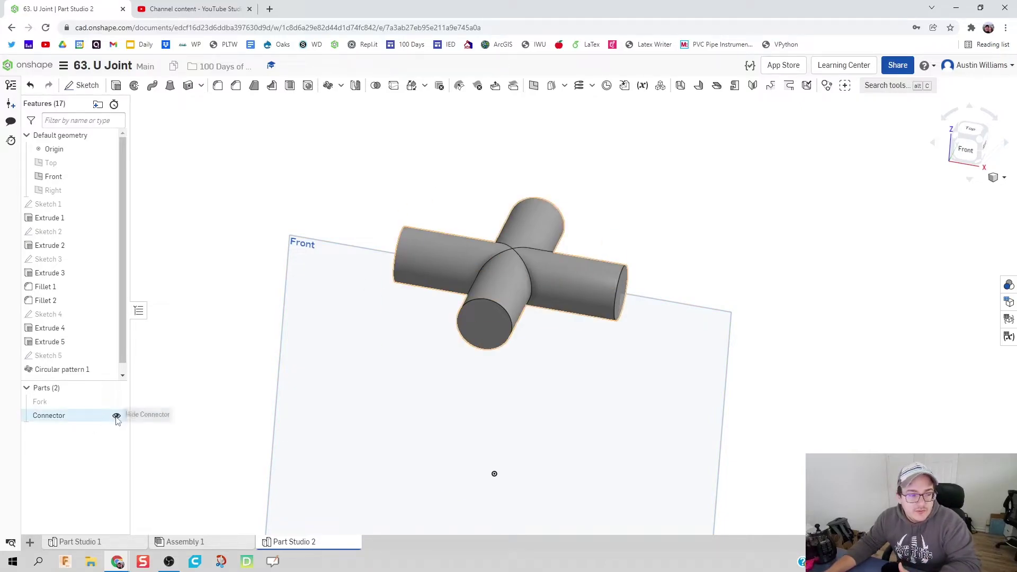
Make the Fork visible again around the cross-shaped Connector
{"action": "left_click", "coordinate": [116, 417]}
{"action": "left_click", "coordinate": [116, 416]}
{"action": "left_click", "coordinate": [116, 417]}
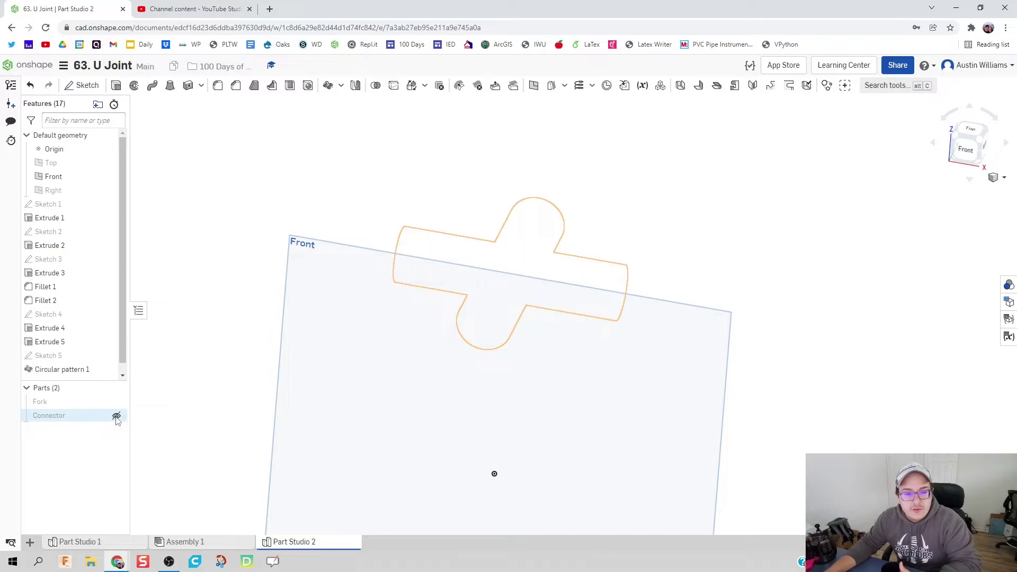
{"action": "left_click", "coordinate": [117, 417]}
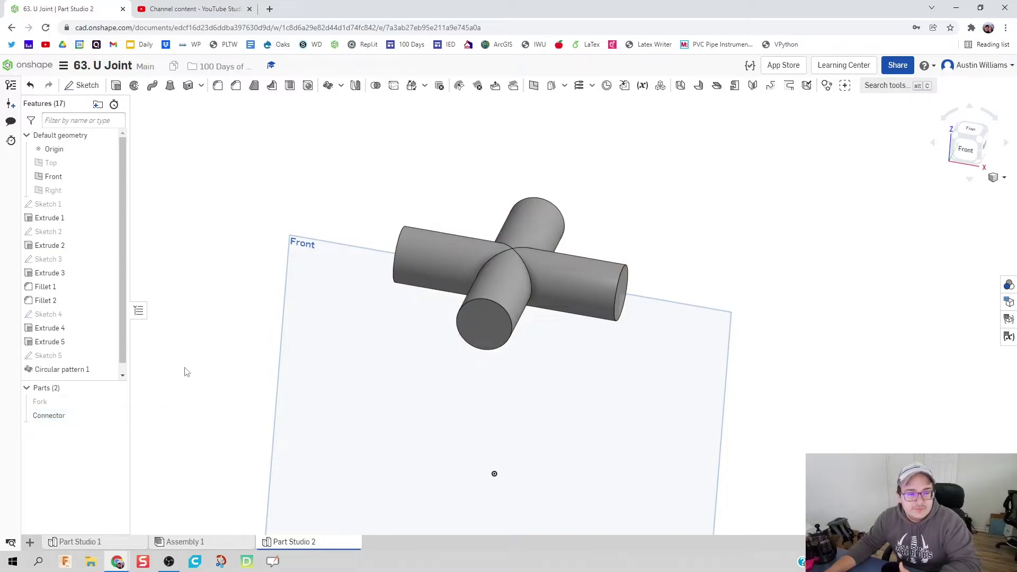
{"action": "right_click_drag", "start_coordinate": [225, 327], "coordinate": [210, 316]}
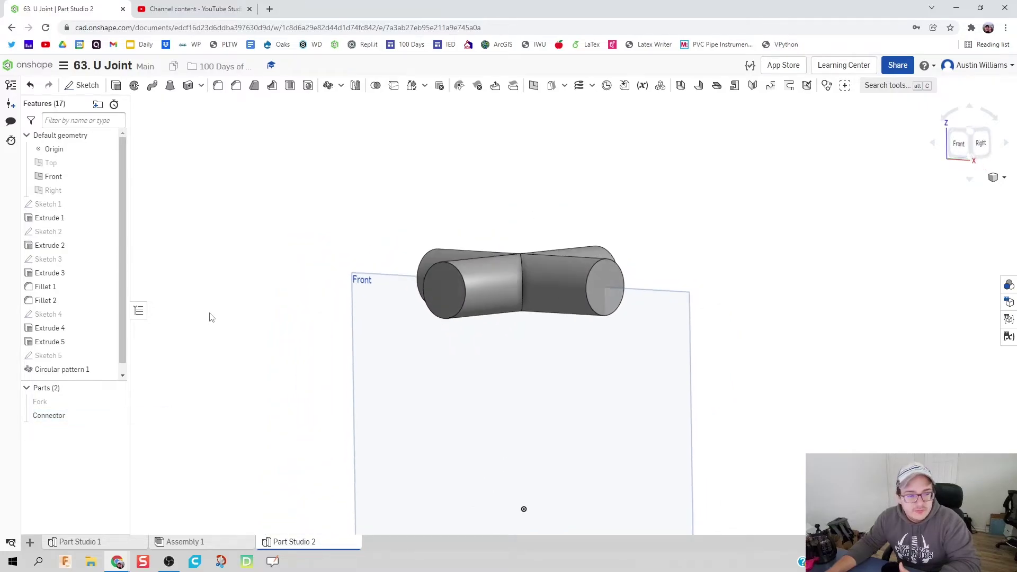
{"action": "left_click", "coordinate": [116, 402]}
{"action": "right_click_drag", "start_coordinate": [220, 386], "coordinate": [246, 392]}
{"action": "scroll", "coordinate": [246, 391], "scroll_direction": "down", "scroll_amount": 3}
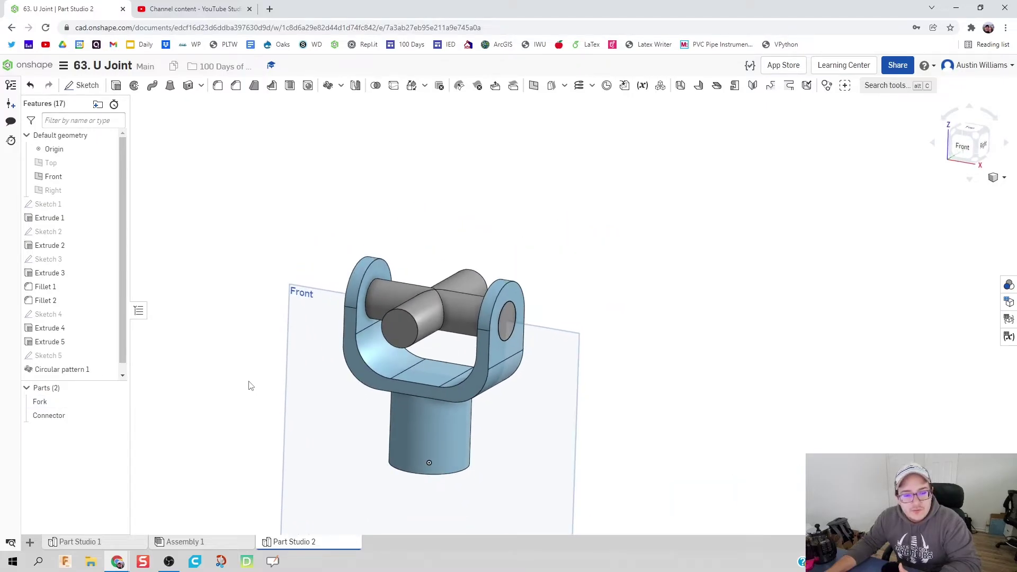
{"action": "middle_click_drag", "start_coordinate": [250, 387], "coordinate": [325, 311]}
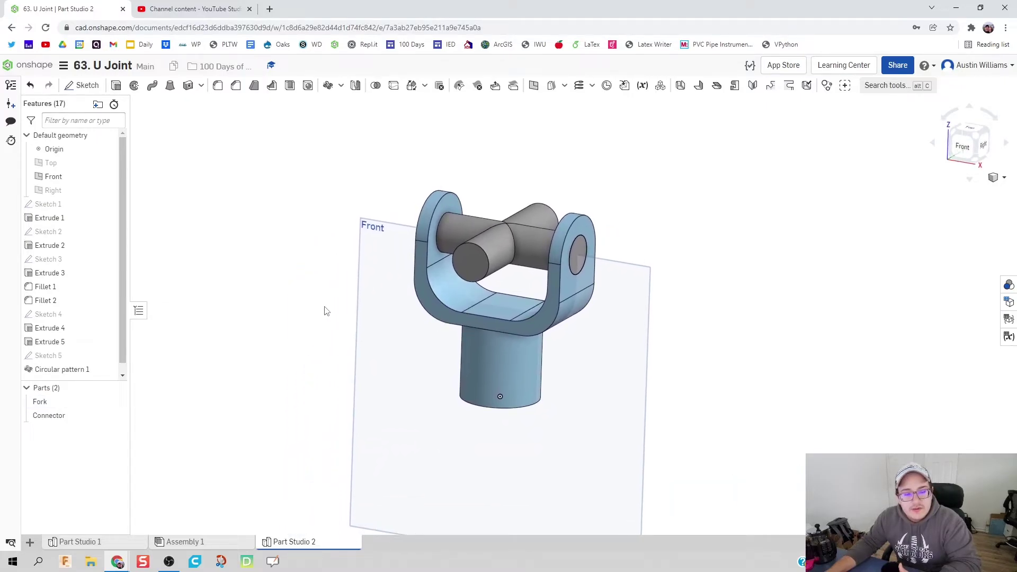
Hide the Front plane and select the stem's circular bottom face
{"action": "left_click", "coordinate": [112, 177]}
{"action": "right_click_drag", "start_coordinate": [396, 456], "coordinate": [405, 401]}
{"action": "left_click", "coordinate": [504, 400]}
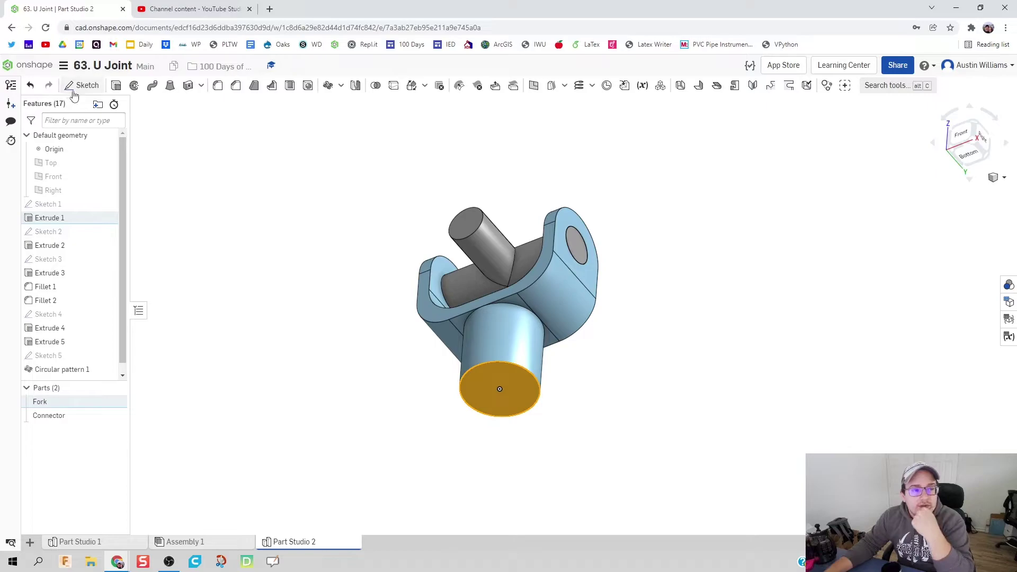
Sketch a circle slightly larger than the stem on its bottom face
{"action": "left_click", "coordinate": [81, 86]}
{"action": "right_click", "coordinate": [514, 389]}
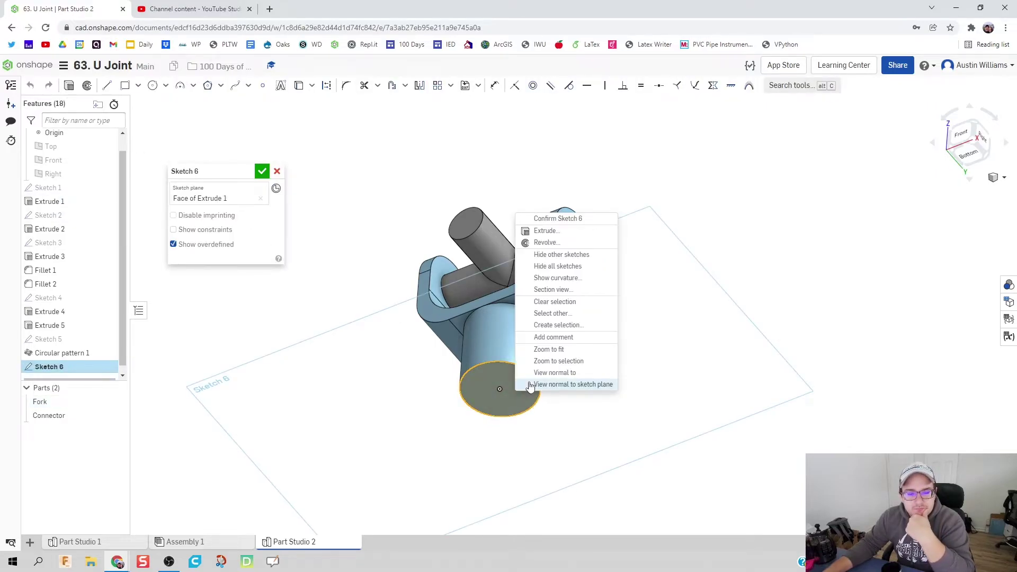
{"action": "left_click", "coordinate": [535, 384]}
{"action": "key", "text": "c"}
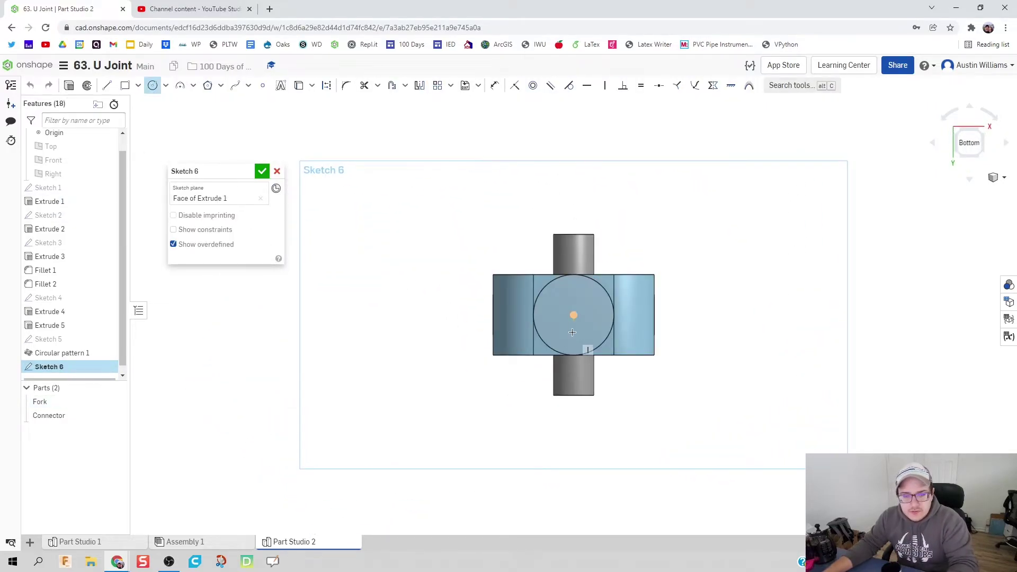
{"action": "left_click", "coordinate": [573, 315]}
{"action": "left_click", "coordinate": [574, 364]}
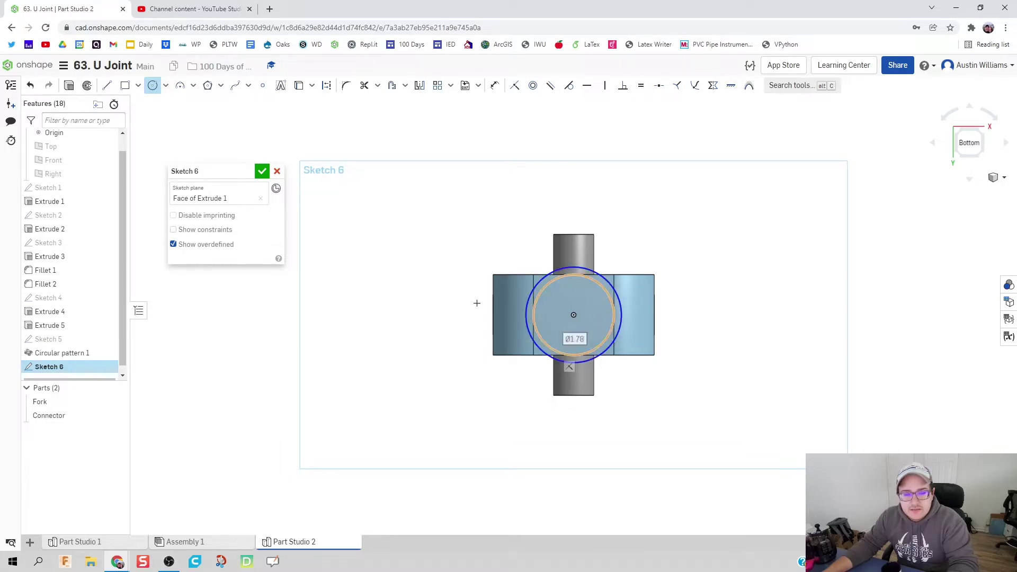
{"action": "left_click", "coordinate": [262, 171]}
Extrude the circle 0.25 in as a new separate disk part
{"action": "key", "text": "shift+e"}
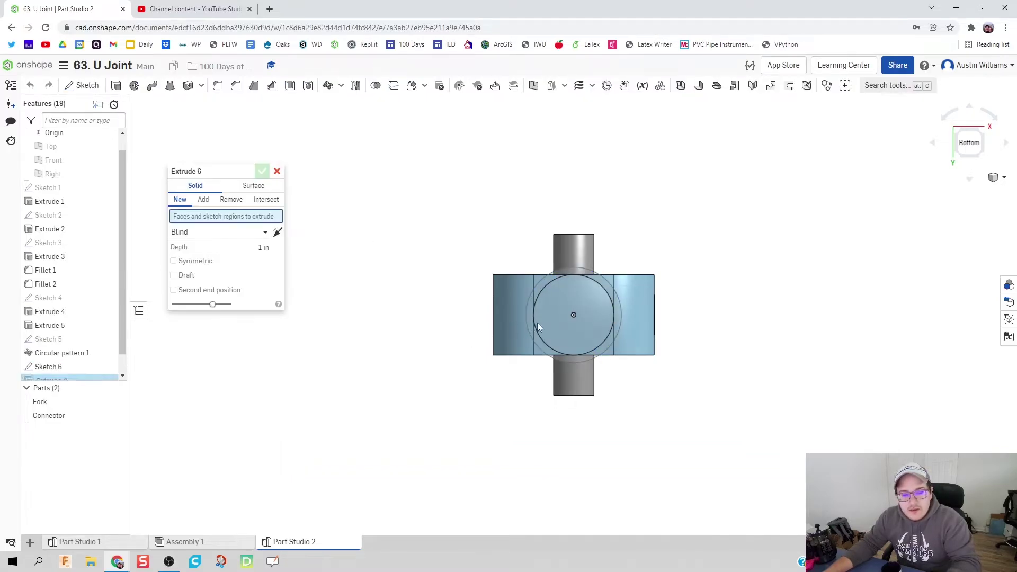
{"action": "left_click", "coordinate": [537, 320]}
{"action": "right_click_drag", "start_coordinate": [463, 221], "coordinate": [503, 291]}
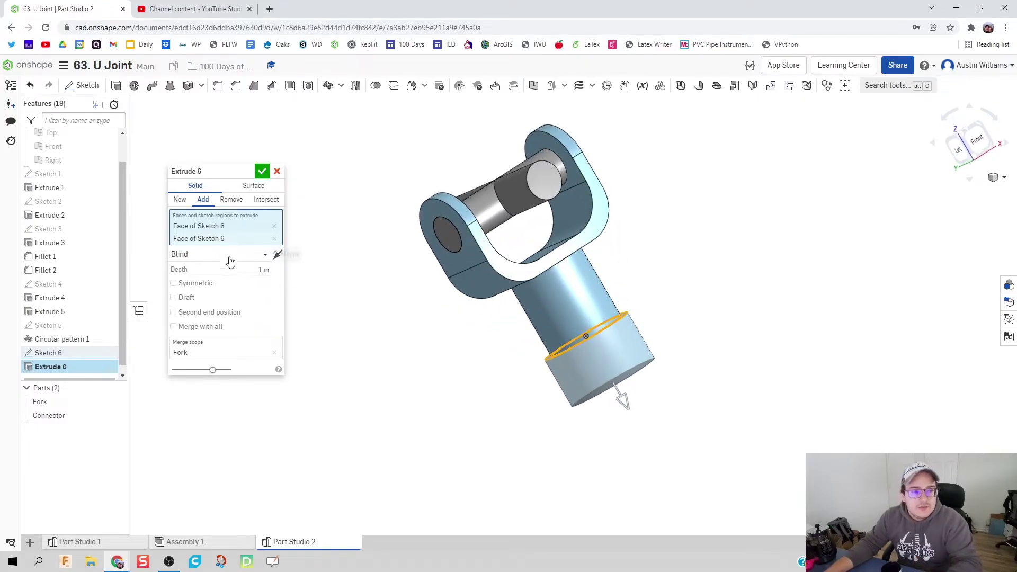
{"action": "left_click", "coordinate": [187, 200]}
{"action": "left_click", "coordinate": [261, 270]}
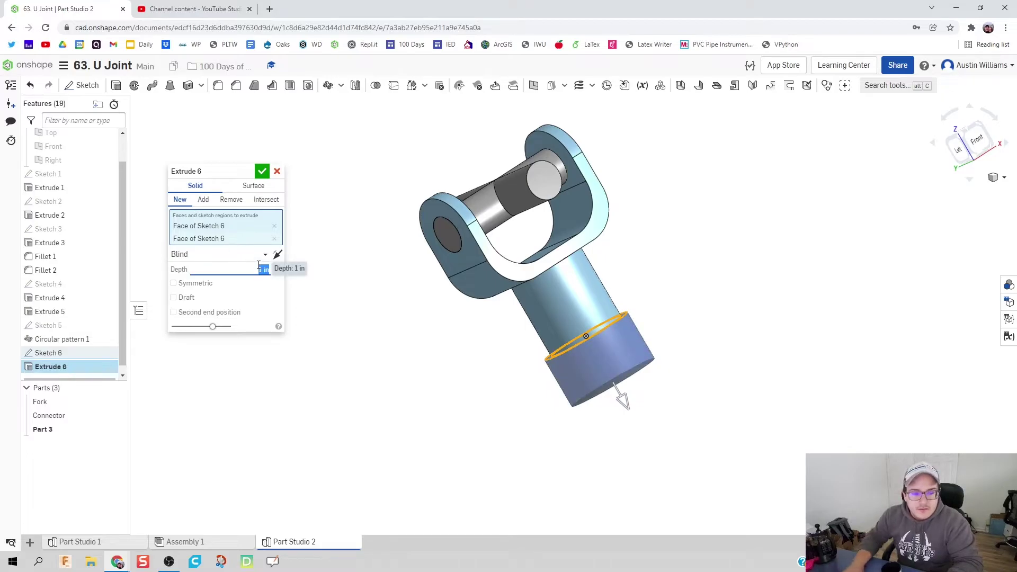
{"action": "type", "text": "0.25"}
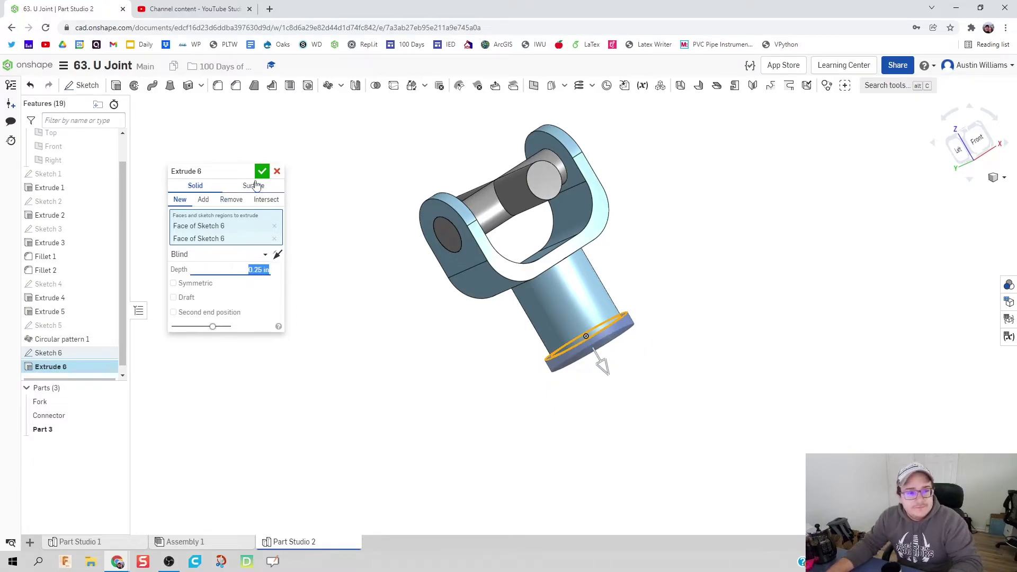
{"action": "left_click", "coordinate": [262, 171]}
{"action": "right_click_drag", "start_coordinate": [274, 184], "coordinate": [519, 426]}
Create a new assembly and insert all parts of Part Studio 2
{"action": "key", "text": "f"}
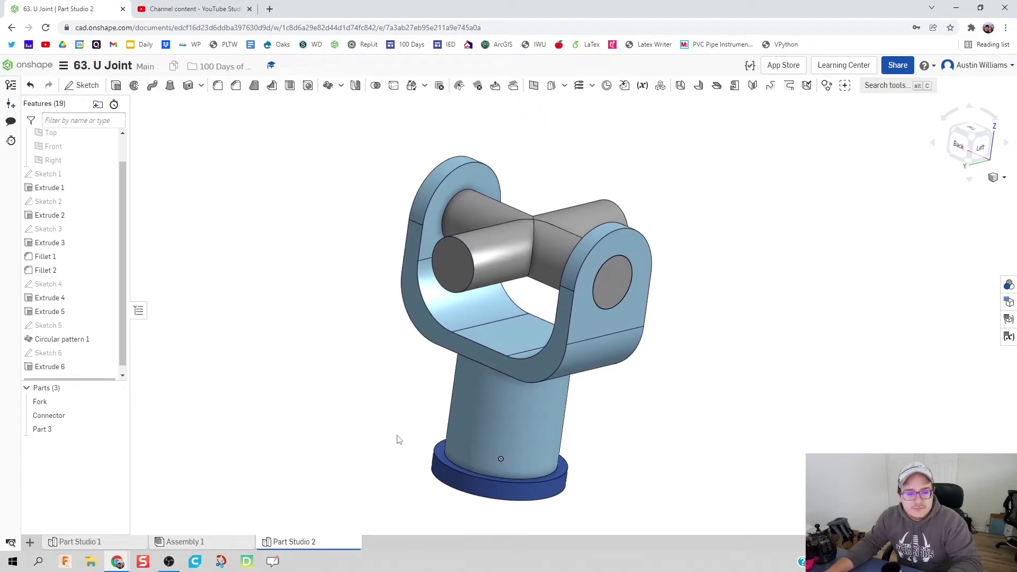
{"action": "left_click", "coordinate": [30, 541]}
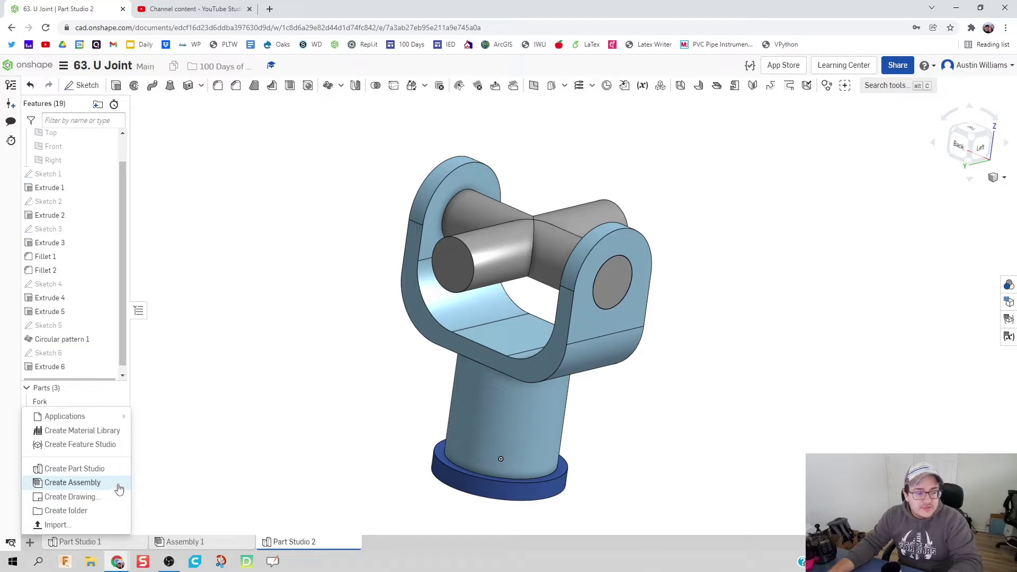
{"action": "left_click", "coordinate": [72, 483]}
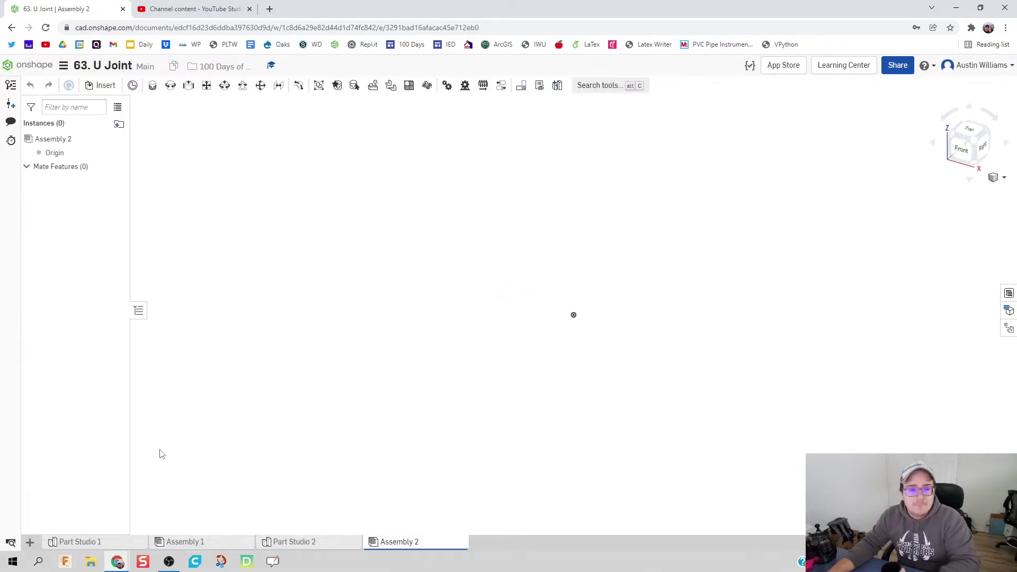
{"action": "left_click", "coordinate": [101, 85]}
{"action": "left_click", "coordinate": [186, 262]}
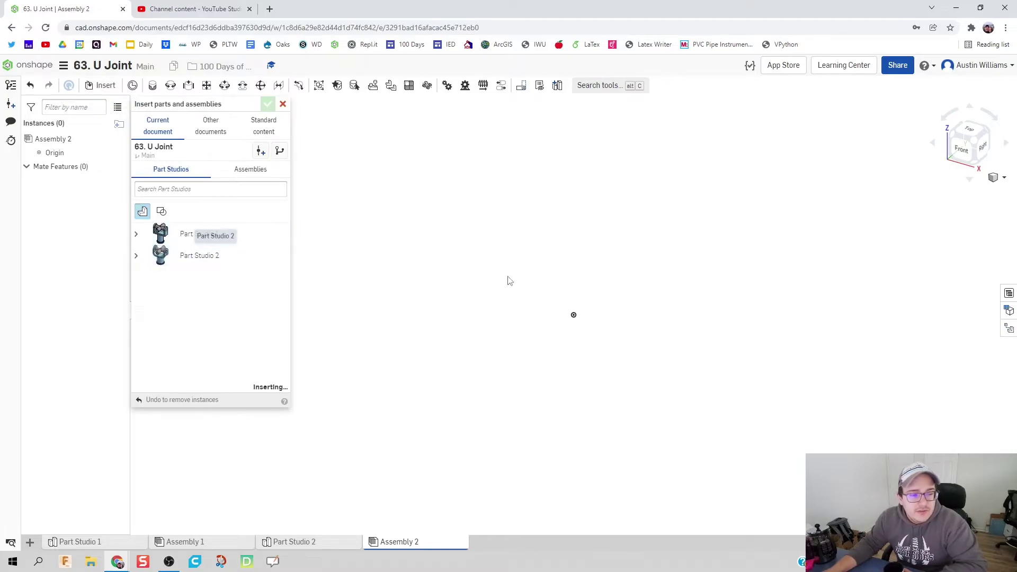
{"action": "left_click", "coordinate": [628, 282]}
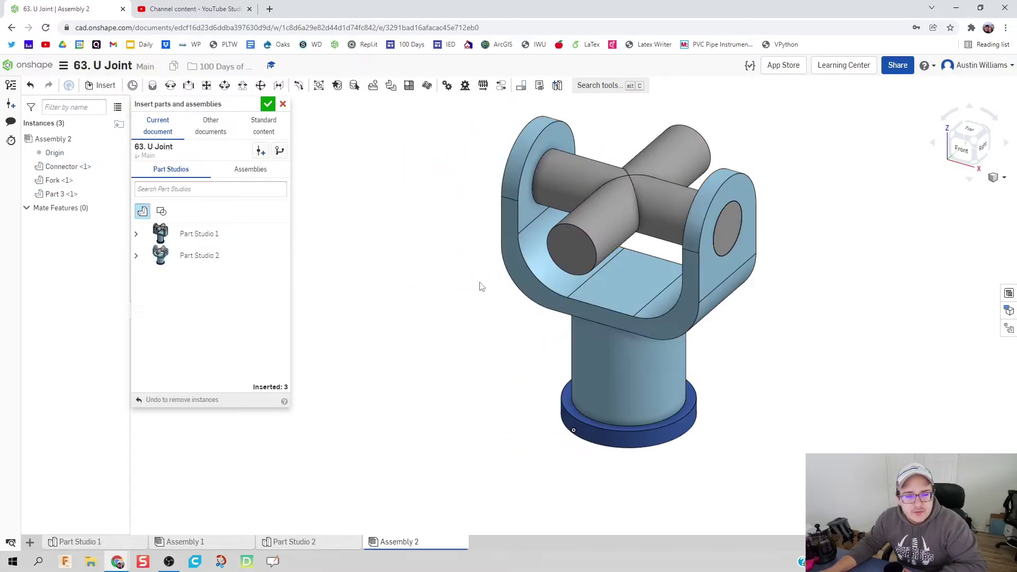
Insert a second Fork and a second Part 3 disk into the assembly
{"action": "left_click", "coordinate": [137, 256]}
{"action": "left_click", "coordinate": [198, 300]}
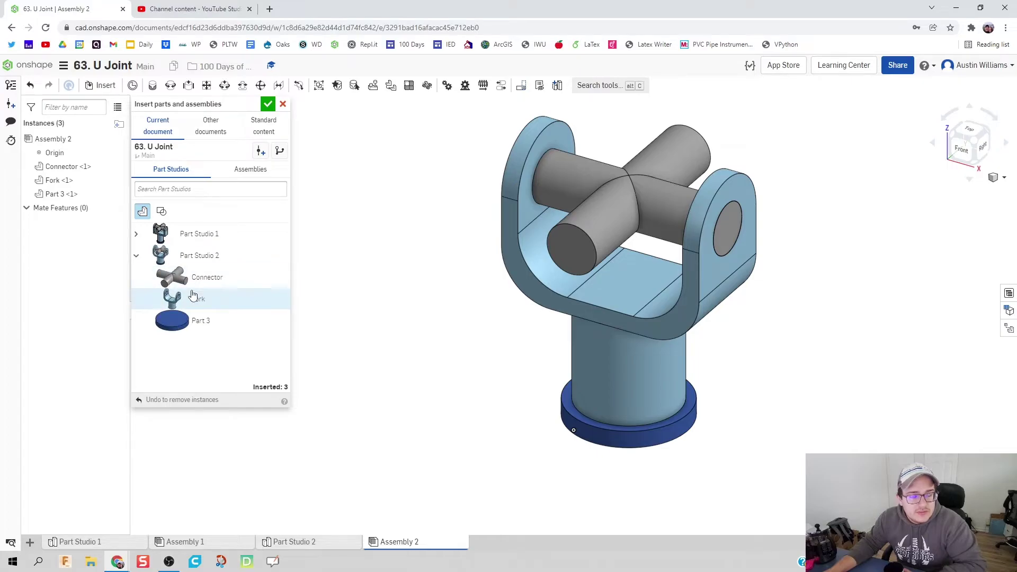
{"action": "left_click", "coordinate": [337, 242]}
{"action": "left_click", "coordinate": [159, 320]}
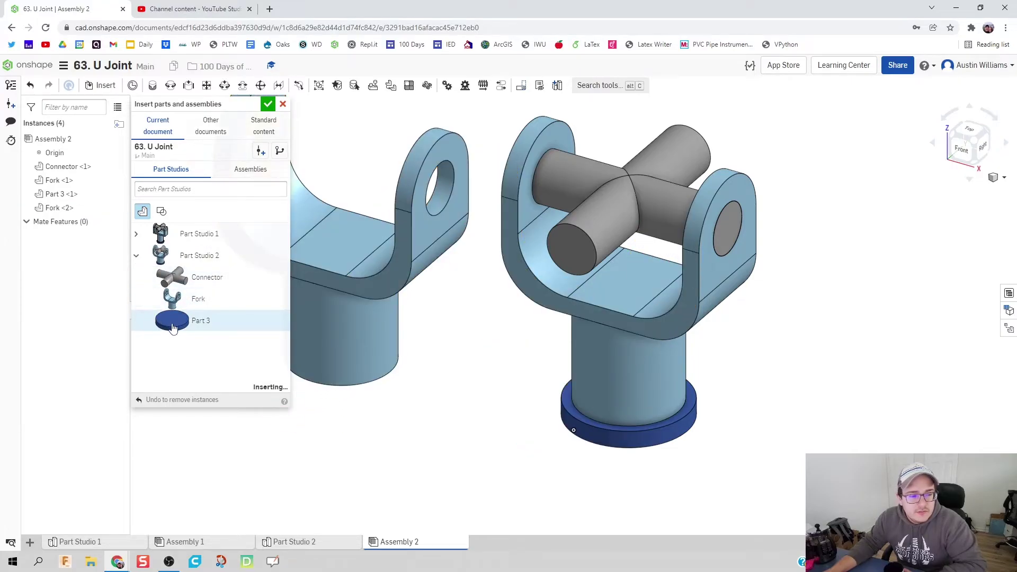
{"action": "left_click", "coordinate": [392, 442]}
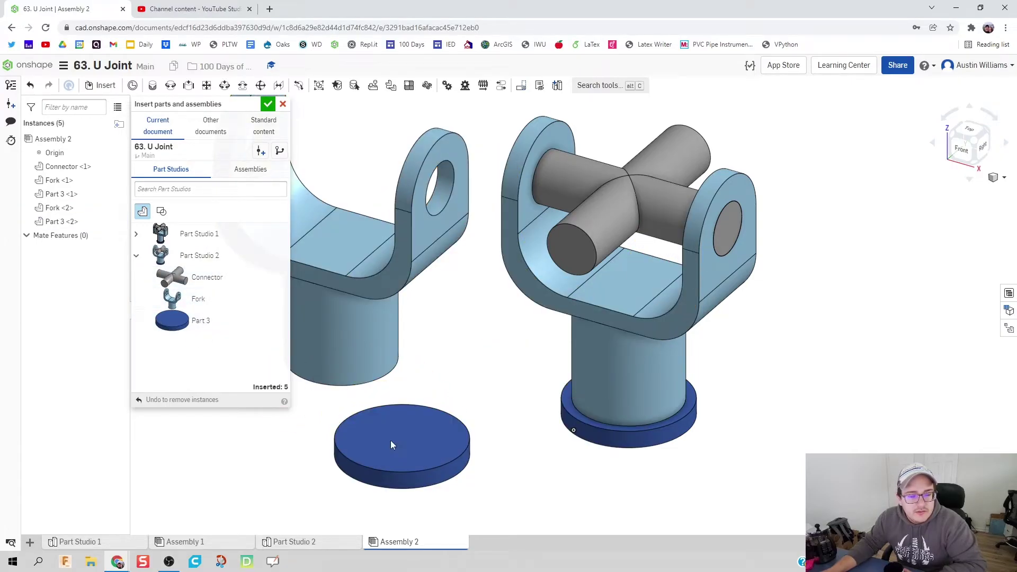
{"action": "left_click", "coordinate": [268, 105]}
In Part Studio 2, rename Part 3 to 'Disk', then go back to Assembly 2
{"action": "left_click", "coordinate": [296, 541]}
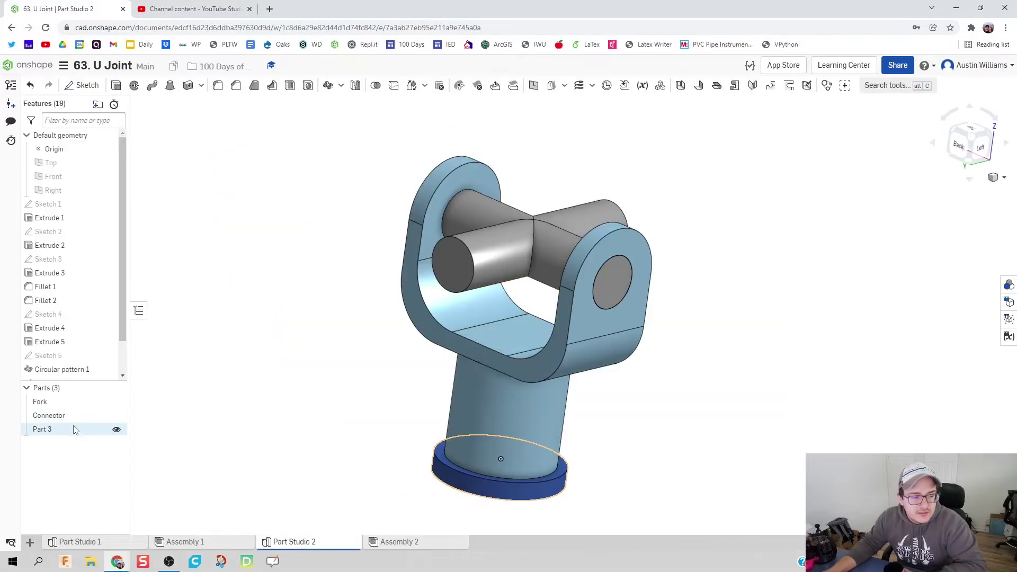
{"action": "right_click", "coordinate": [75, 428]}
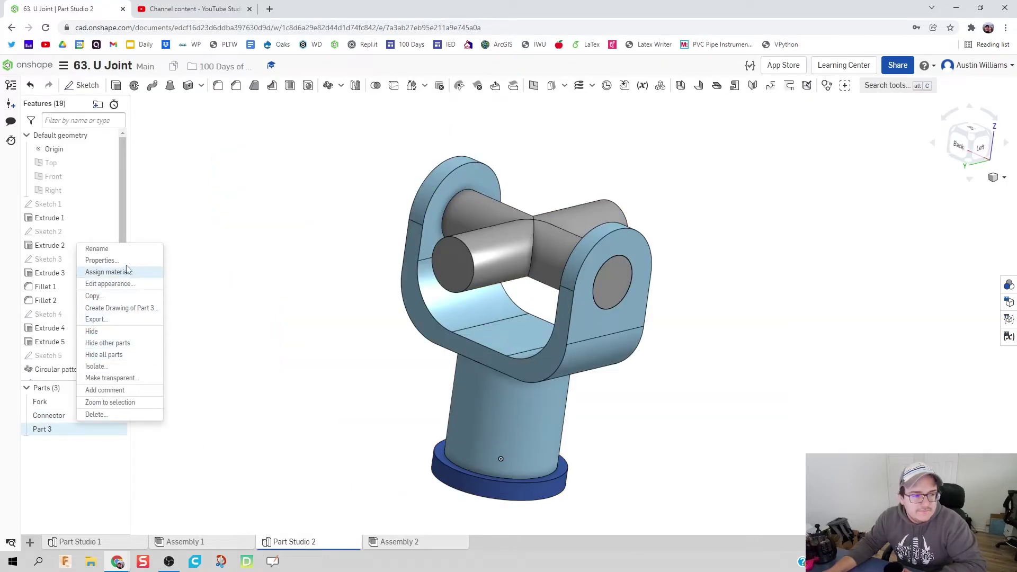
{"action": "left_click", "coordinate": [115, 249]}
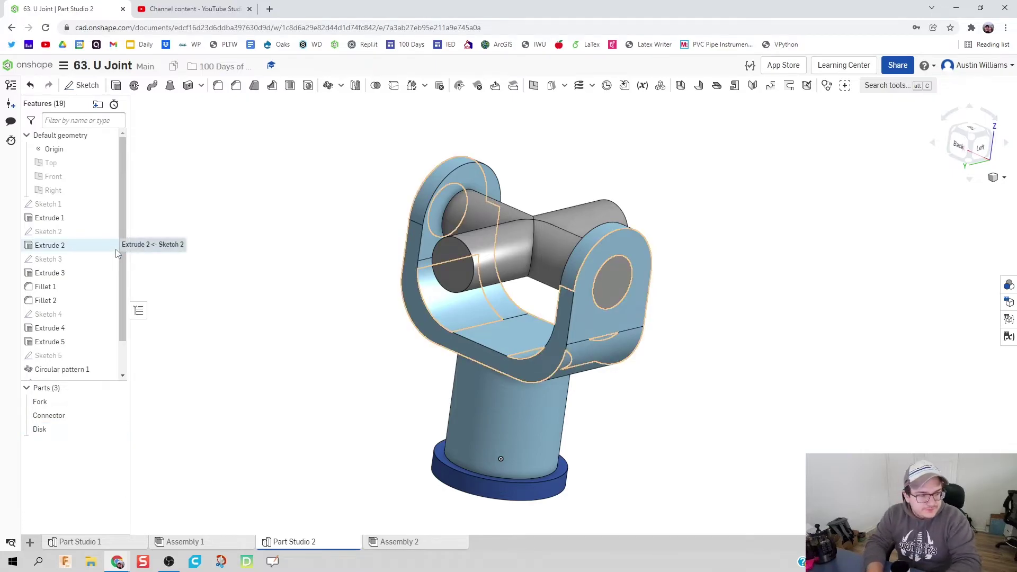
{"action": "left_click", "coordinate": [449, 548]}
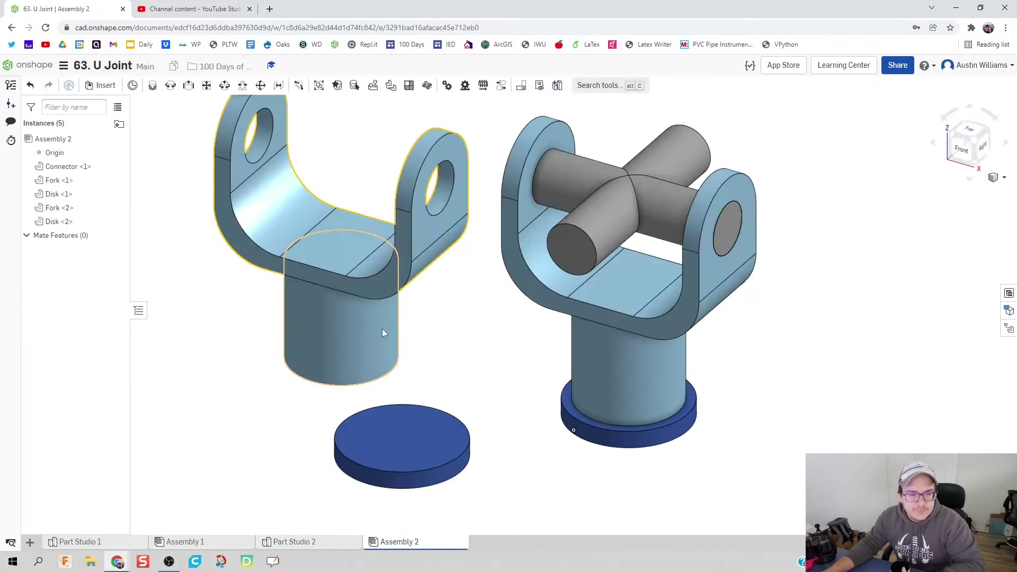
Drag the right-hand fork away from the connector and disk stack
{"action": "scroll", "coordinate": [493, 332], "scroll_direction": "down", "scroll_amount": 3}
{"action": "scroll", "coordinate": [489, 335], "scroll_direction": "up", "scroll_amount": 1}
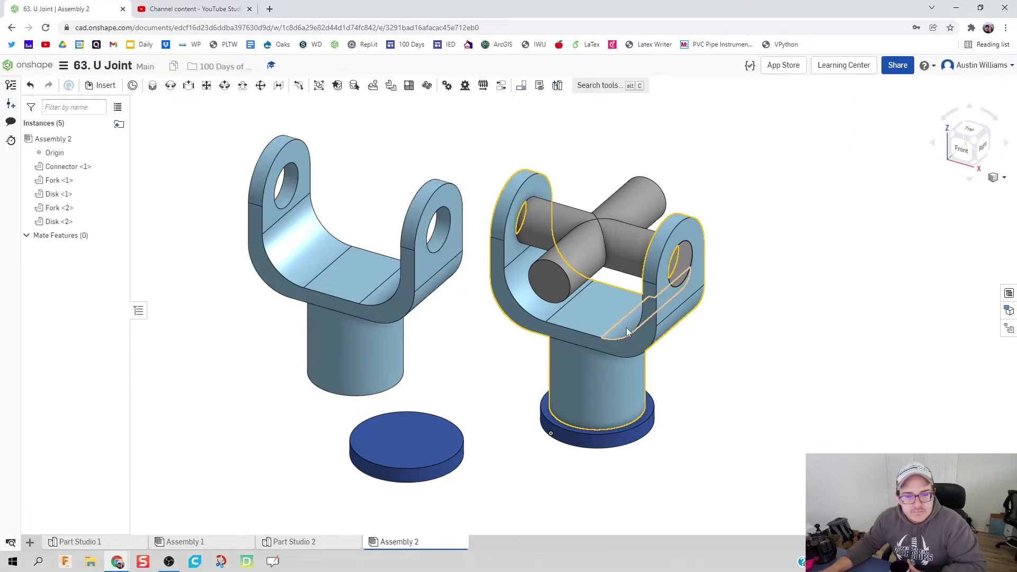
{"action": "left_click_drag", "start_coordinate": [590, 336], "coordinate": [790, 315]}
Fix Disk <1> in place and recentre the parts in the view
{"action": "right_click", "coordinate": [595, 418]}
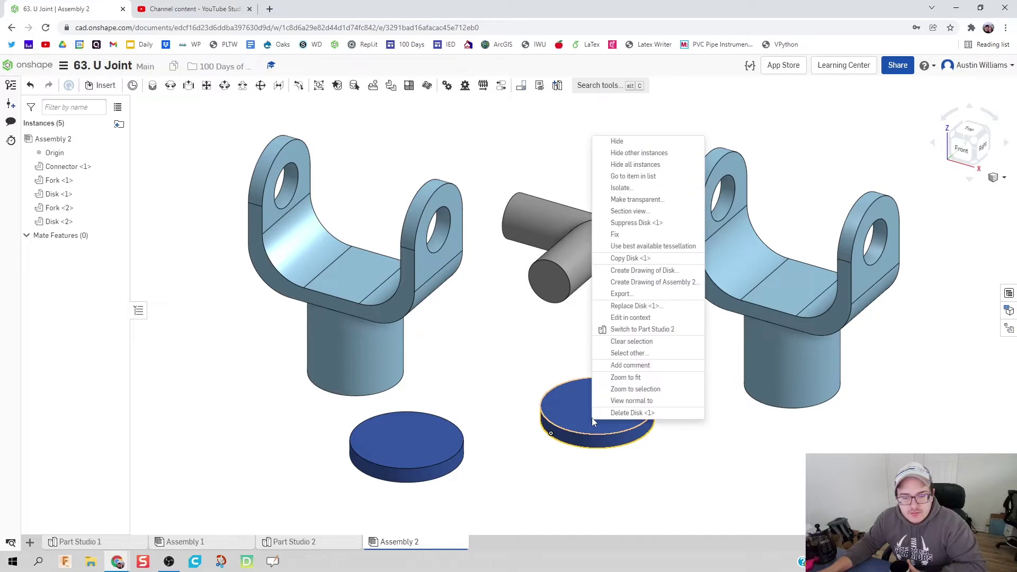
{"action": "left_click", "coordinate": [638, 236]}
{"action": "middle_click_drag", "start_coordinate": [595, 446], "coordinate": [546, 444]}
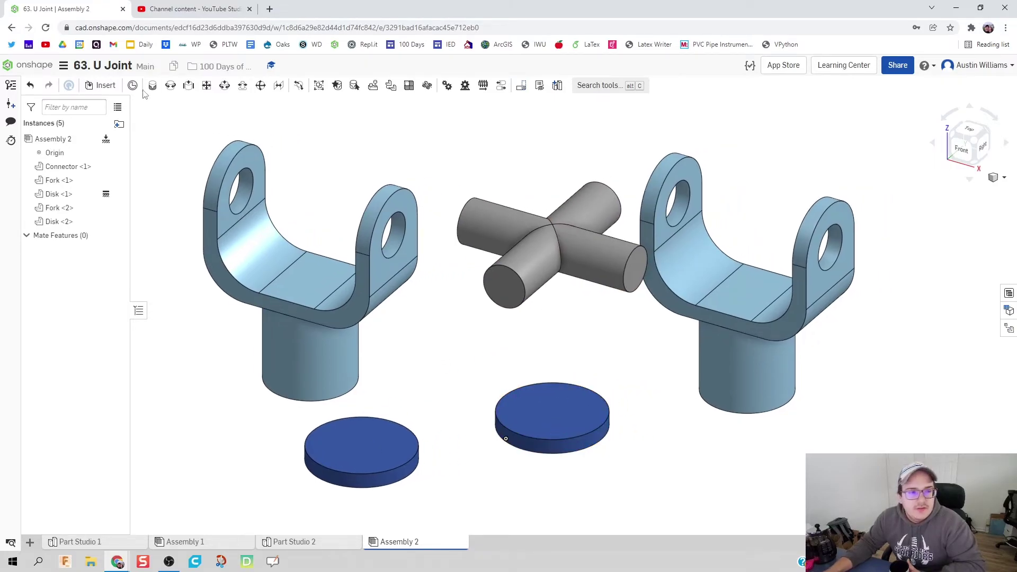
Create Revolute 1 joining Fork <1>'s shaft end to Disk <1>'s centre, checked with Animate
{"action": "left_click", "coordinate": [171, 85]}
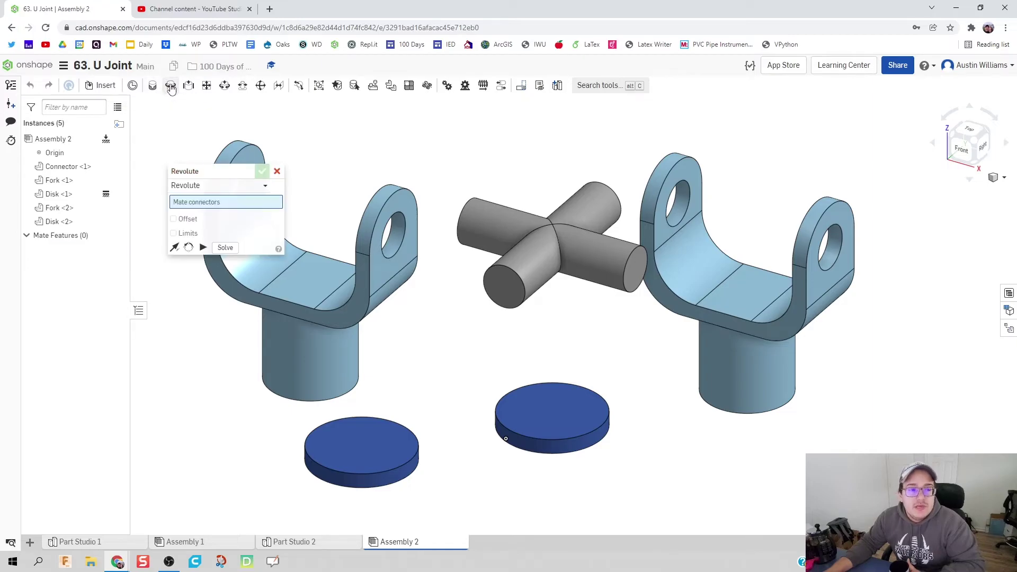
{"action": "scroll", "coordinate": [601, 326], "scroll_direction": "up", "scroll_amount": 4}
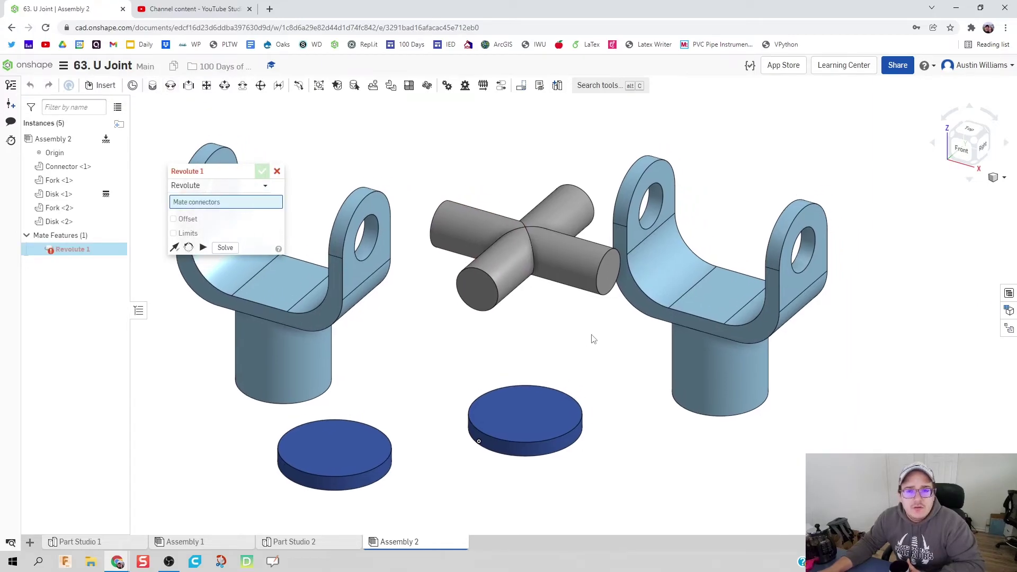
{"action": "key", "text": "n"}
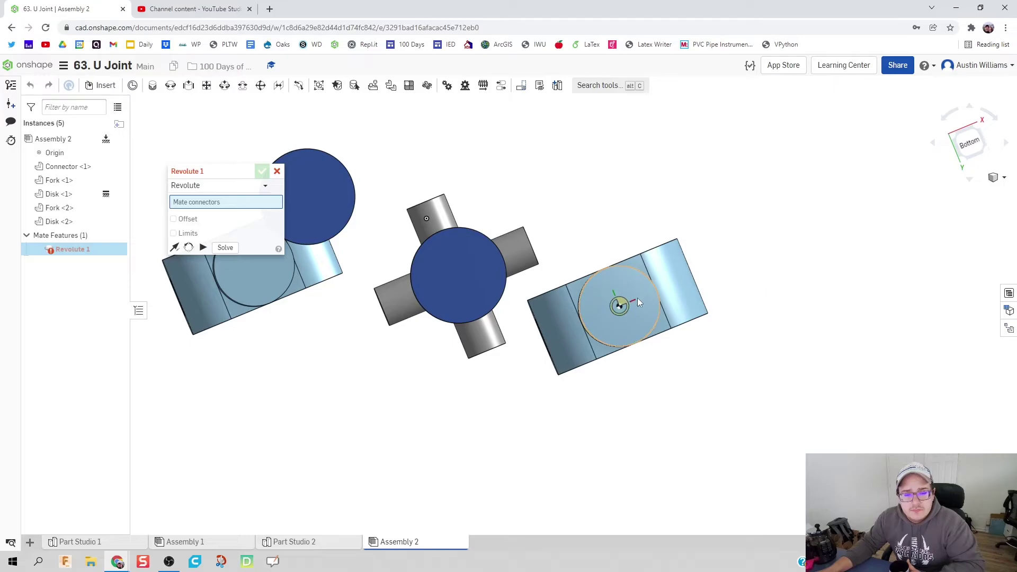
{"action": "left_click", "coordinate": [620, 306]}
{"action": "key", "text": "shift+7"}
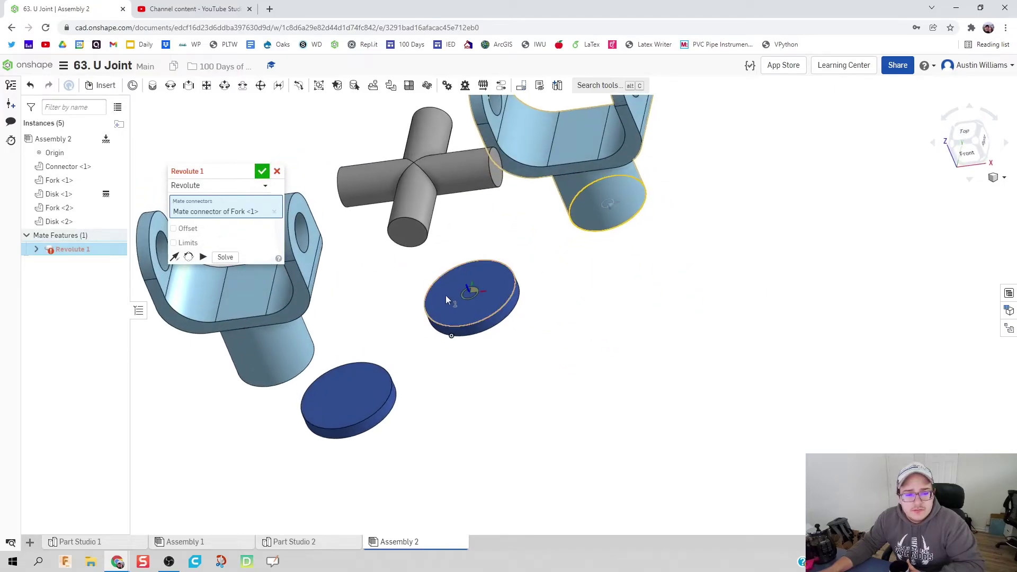
{"action": "left_click", "coordinate": [469, 293]}
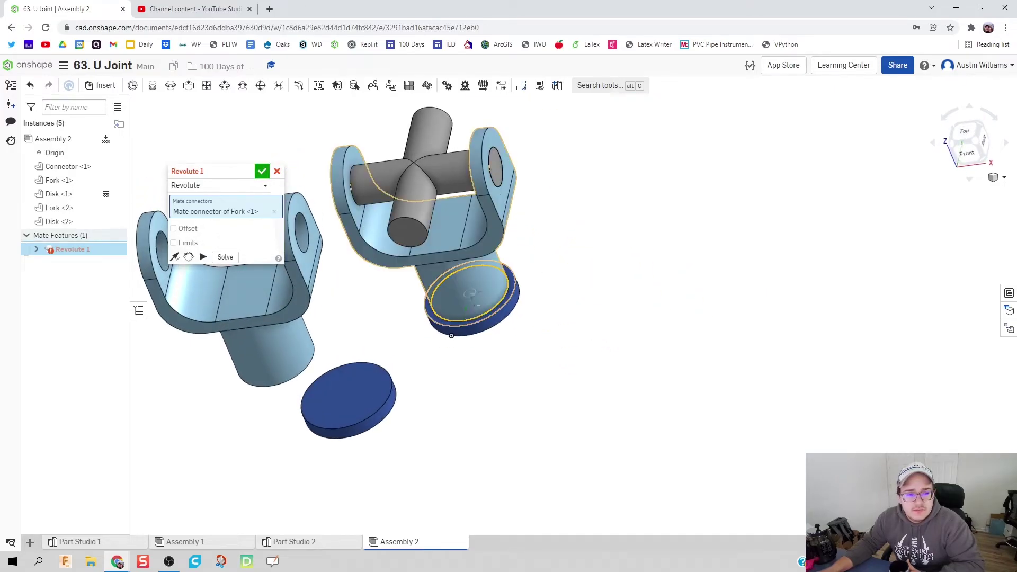
{"action": "left_click", "coordinate": [203, 270]}
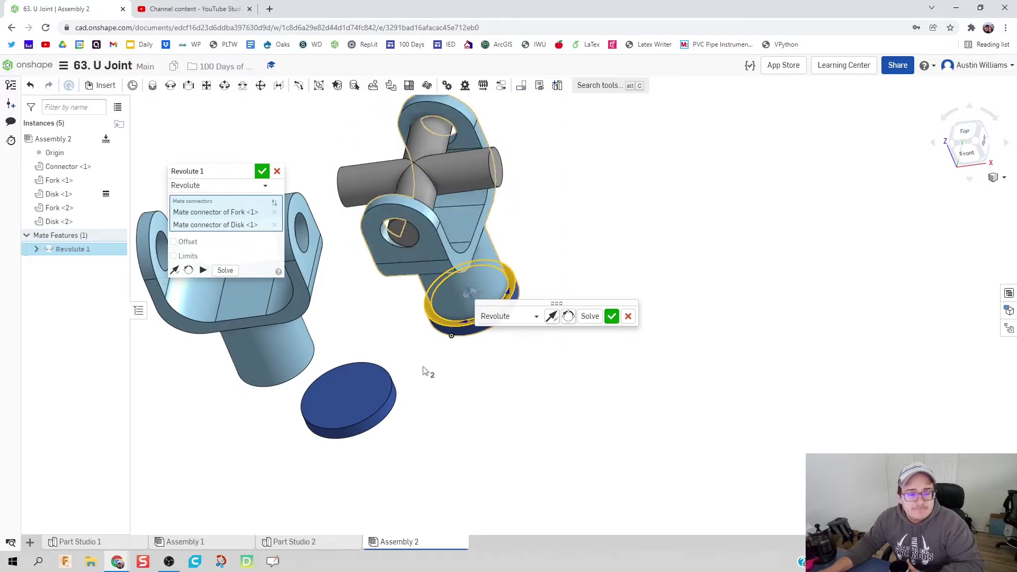
{"action": "right_click_drag", "start_coordinate": [423, 370], "coordinate": [639, 392]}
{"action": "left_click", "coordinate": [612, 317]}
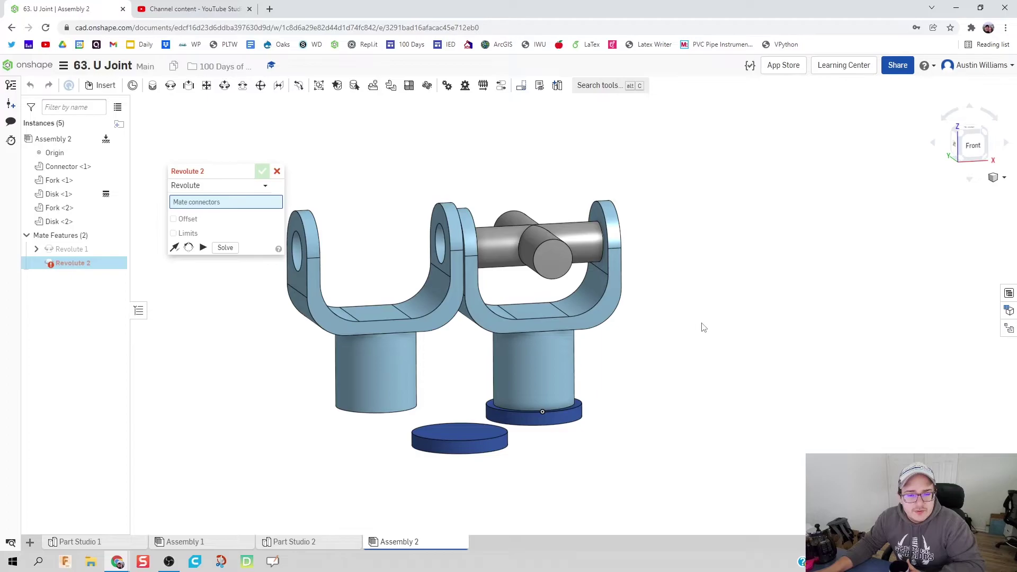
Try a second revolute between the connector and the fork hole, then cancel it
{"action": "right_click_drag", "start_coordinate": [702, 329], "coordinate": [658, 331]}
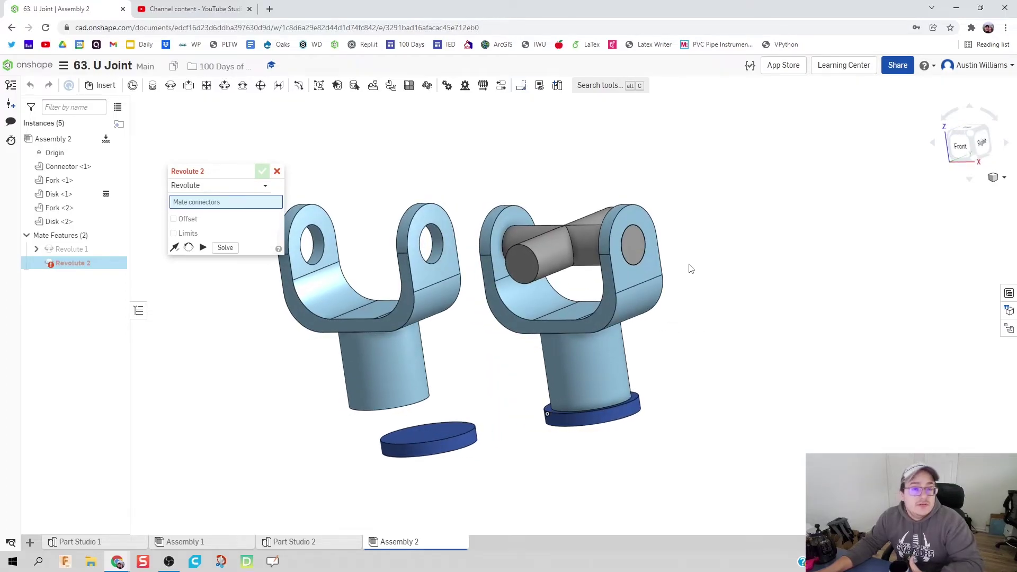
{"action": "left_click", "coordinate": [634, 245]}
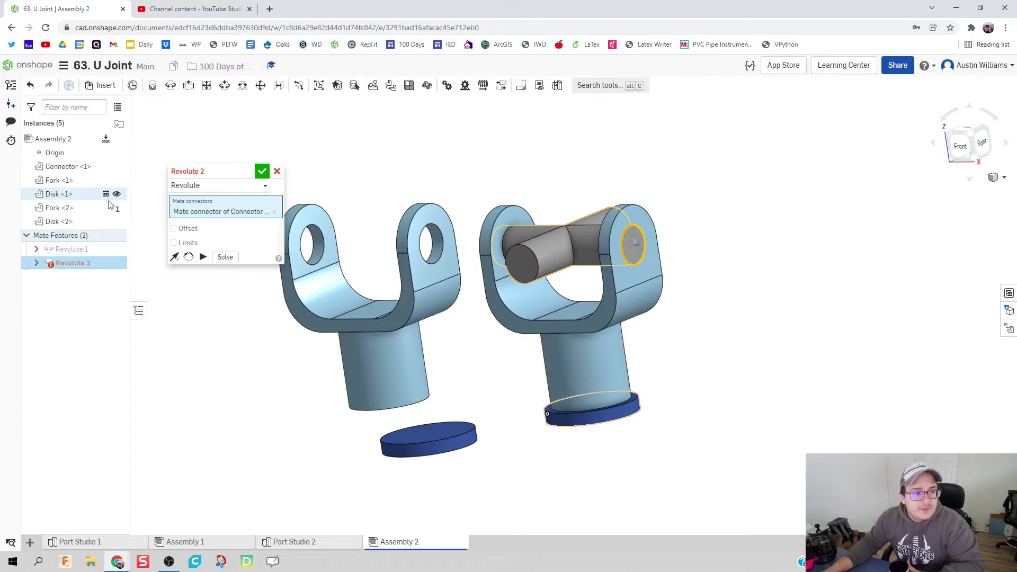
{"action": "left_click", "coordinate": [117, 167]}
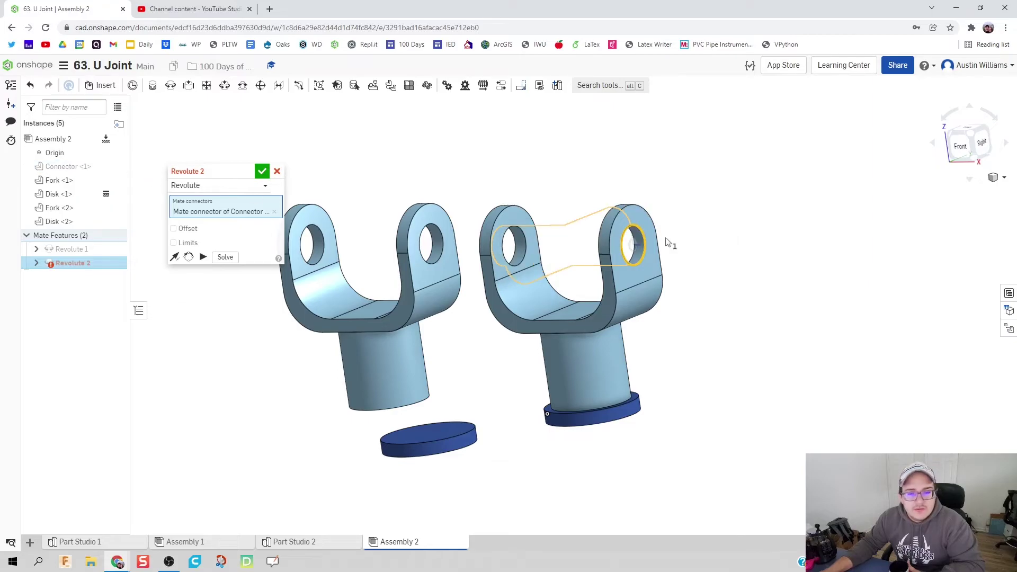
{"action": "left_click", "coordinate": [634, 249]}
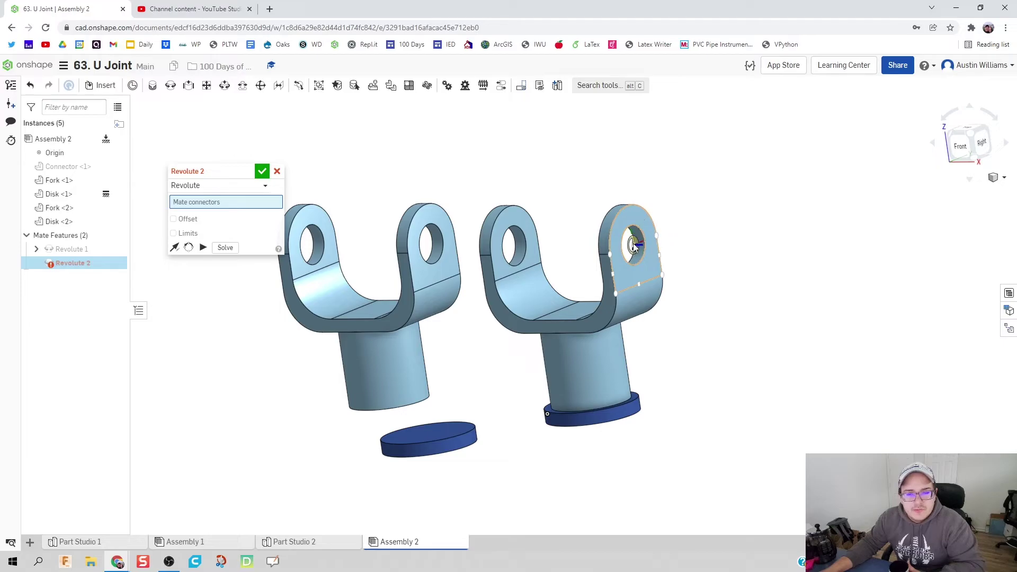
{"action": "left_click", "coordinate": [634, 249]}
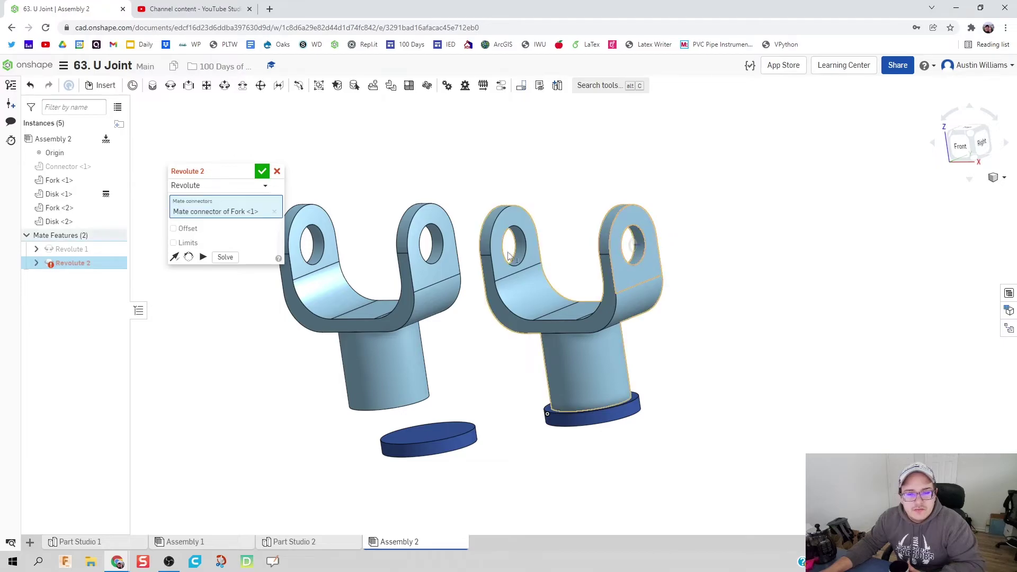
{"action": "left_click", "coordinate": [115, 166]}
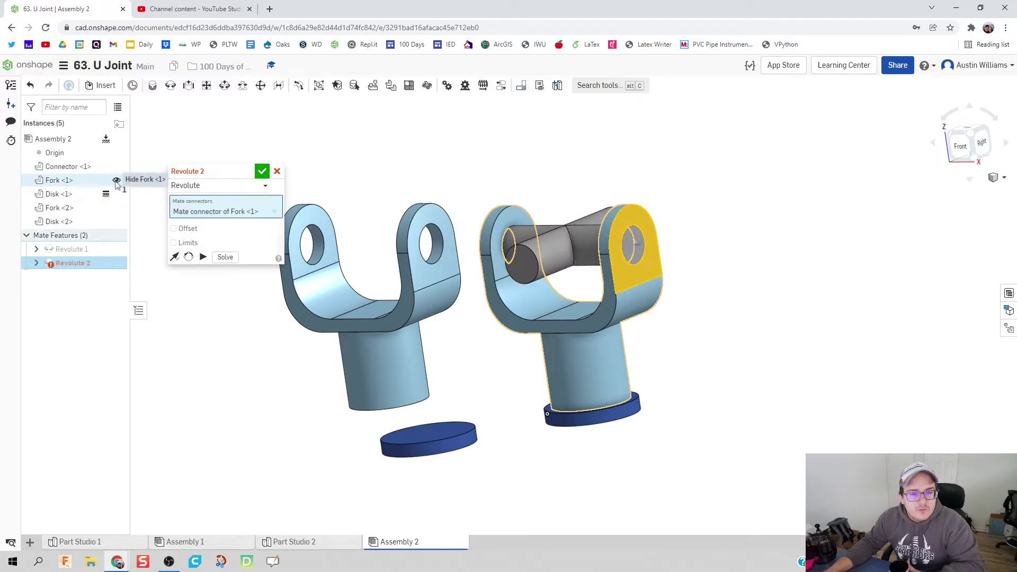
{"action": "left_click", "coordinate": [115, 180]}
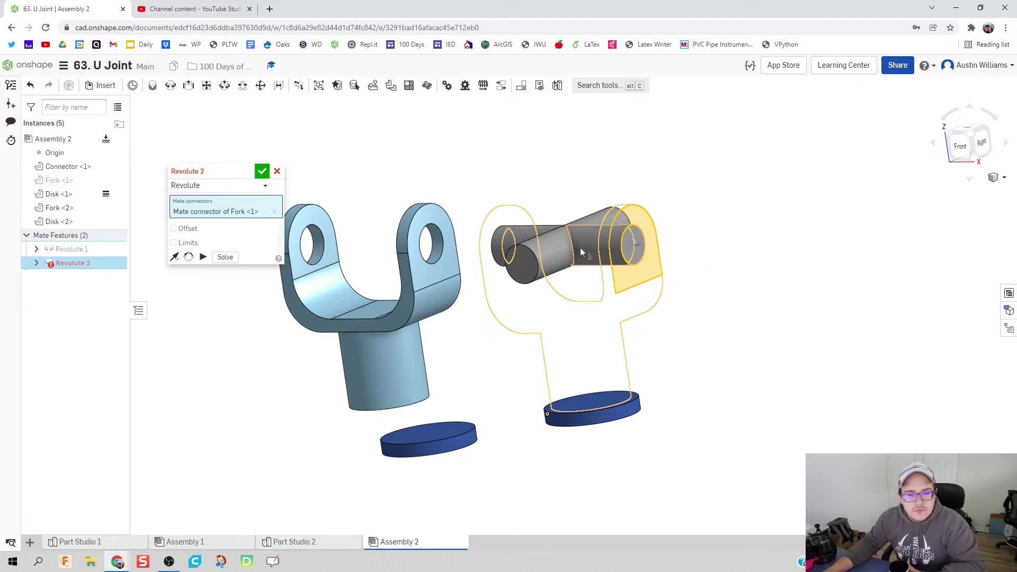
{"action": "left_click", "coordinate": [636, 247]}
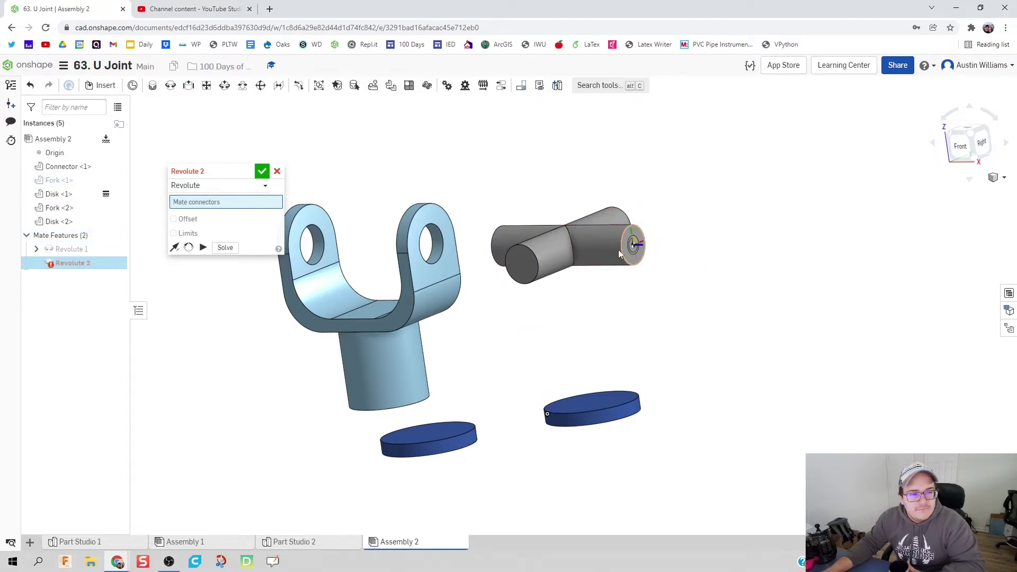
{"action": "left_click", "coordinate": [277, 171]}
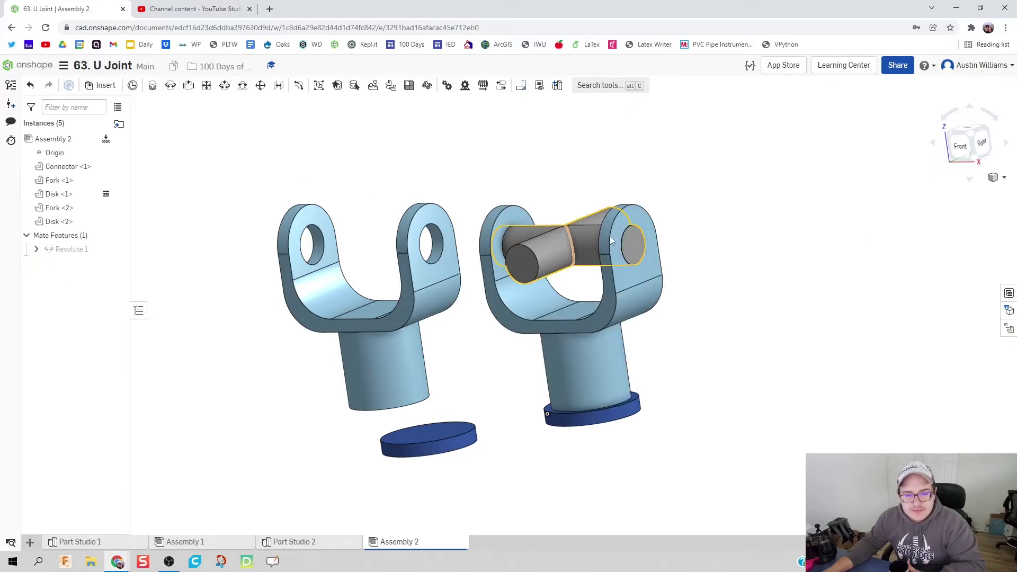
Pull the connector clear and mate its end face to the right fork's hole as Revolute 2
{"action": "left_click_drag", "start_coordinate": [593, 228], "coordinate": [710, 186]}
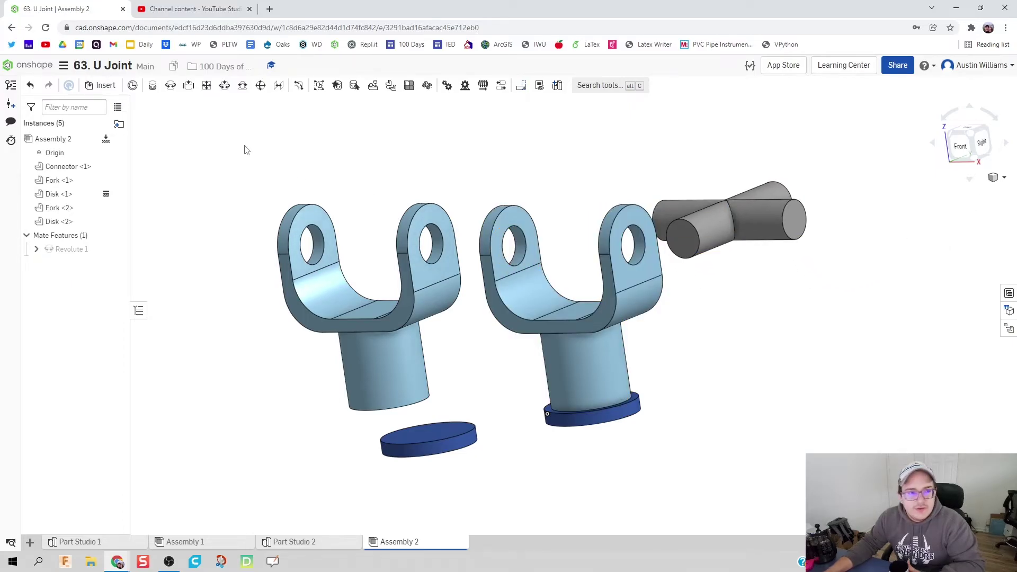
{"action": "left_click", "coordinate": [171, 86]}
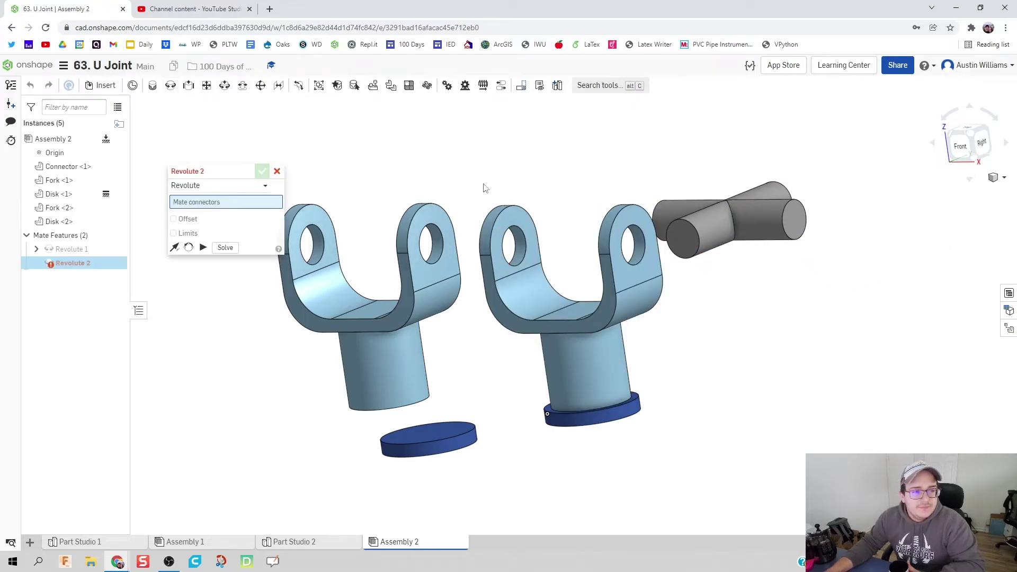
{"action": "left_click", "coordinate": [635, 247]}
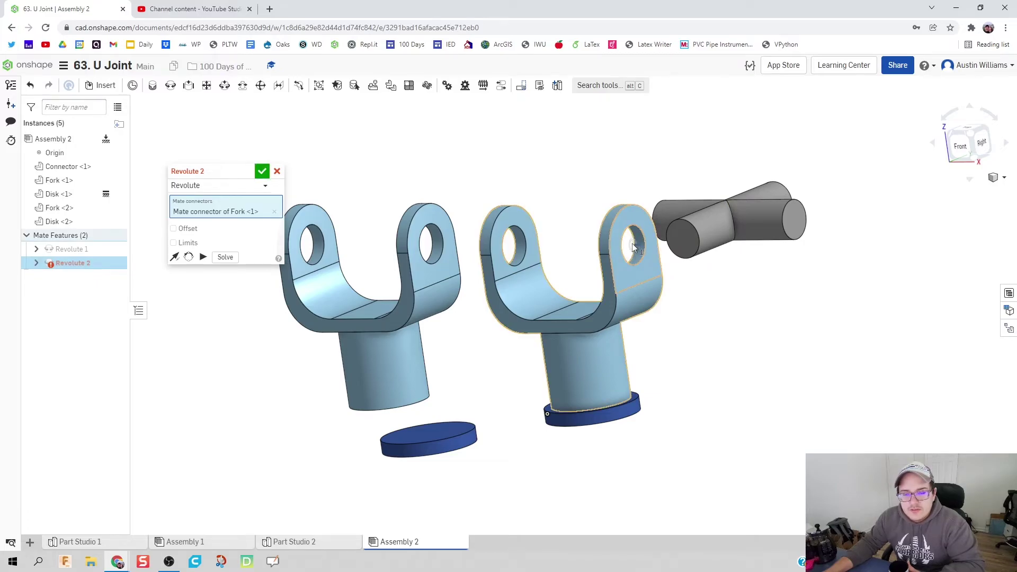
{"action": "scroll", "coordinate": [636, 223], "scroll_direction": "down", "scroll_amount": 1}
{"action": "scroll", "coordinate": [636, 154], "scroll_direction": "down", "scroll_amount": 3}
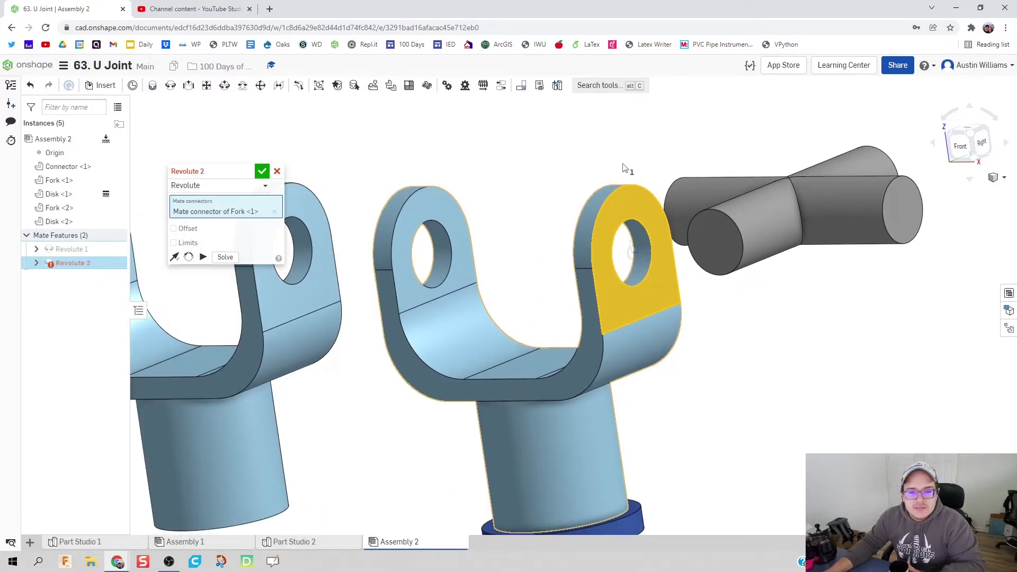
{"action": "middle_click_drag", "start_coordinate": [512, 237], "coordinate": [501, 243]}
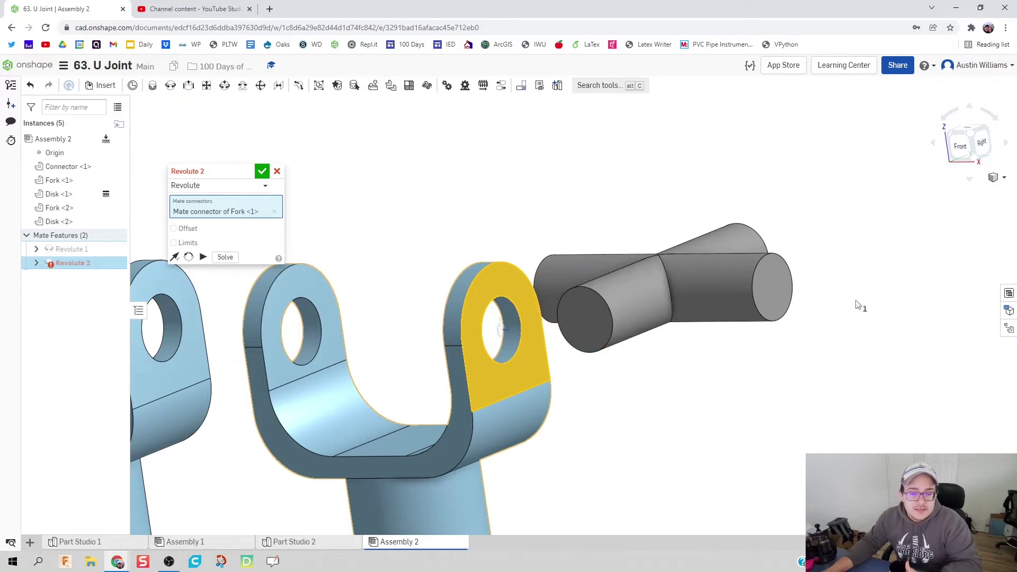
{"action": "left_click", "coordinate": [772, 290]}
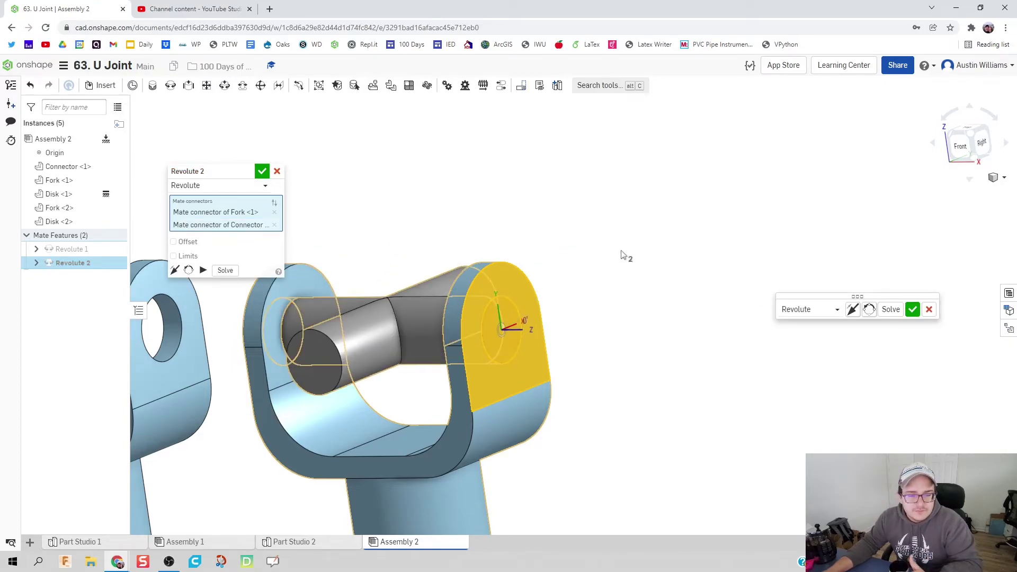
{"action": "scroll", "coordinate": [766, 236], "scroll_direction": "down", "scroll_amount": 5}
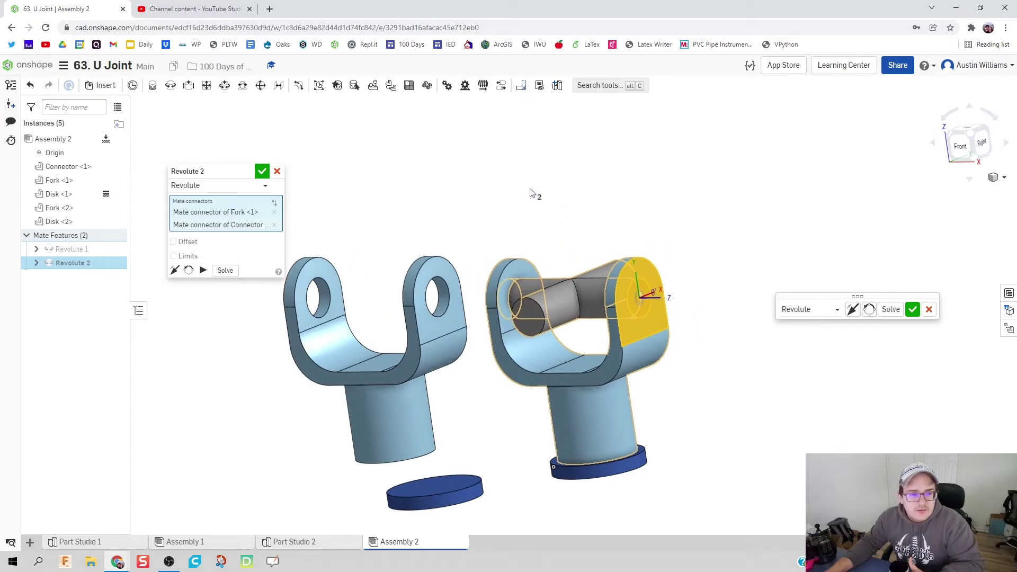
{"action": "left_click", "coordinate": [204, 271]}
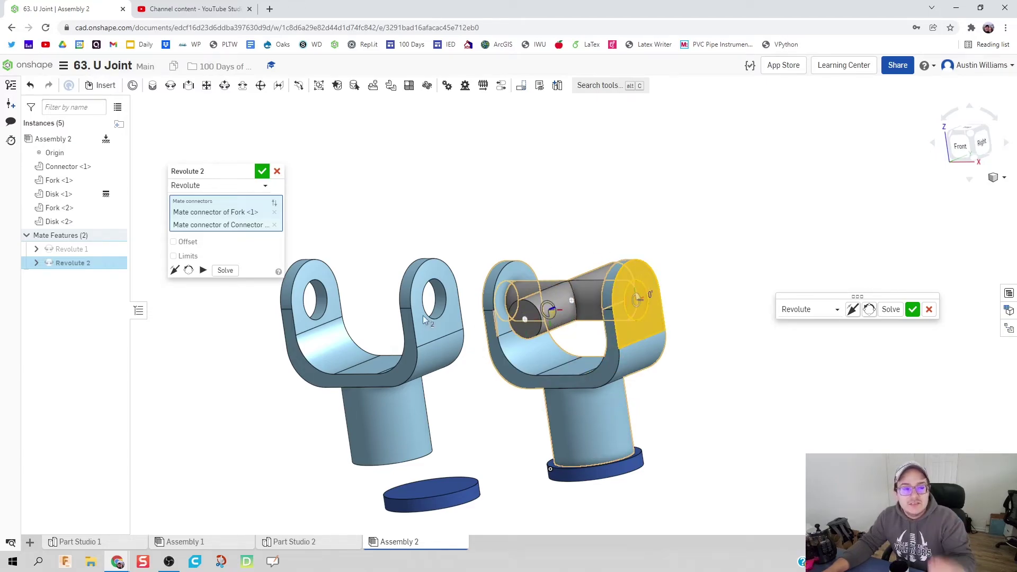
{"action": "left_click", "coordinate": [261, 171]}
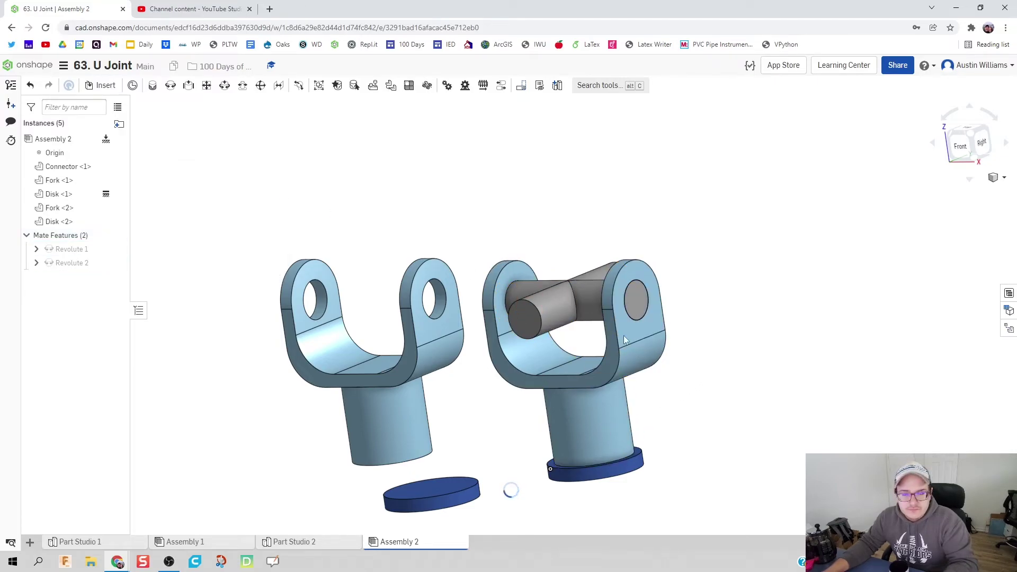
Swing the connector cross and right fork about their mates until the cross faces front
{"action": "left_click_drag", "start_coordinate": [536, 313], "coordinate": [572, 212]}
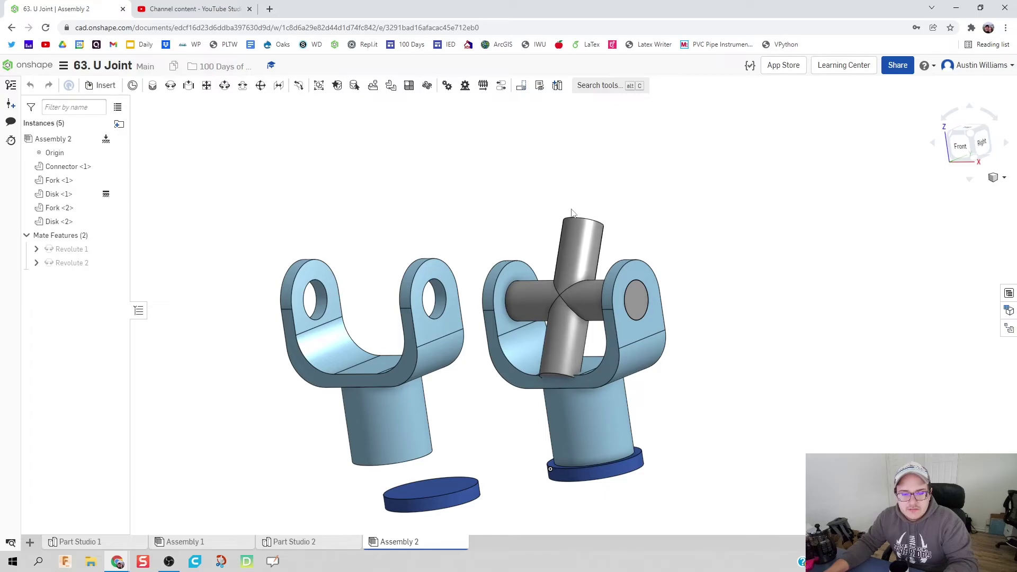
{"action": "left_click_drag", "start_coordinate": [622, 415], "coordinate": [638, 404]}
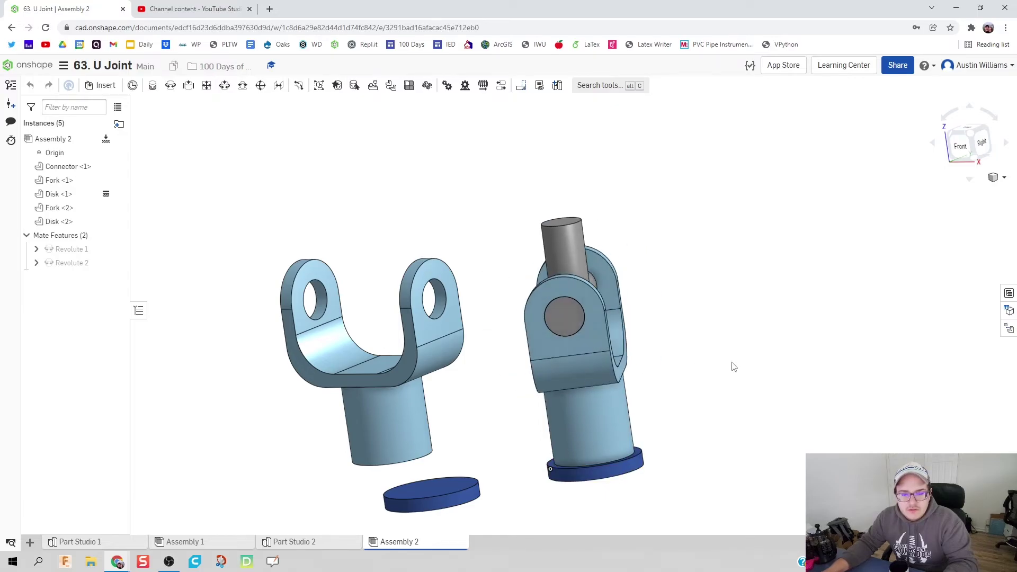
{"action": "left_click_drag", "start_coordinate": [735, 366], "coordinate": [484, 229]}
{"action": "right_click_drag", "start_coordinate": [484, 229], "coordinate": [628, 345]}
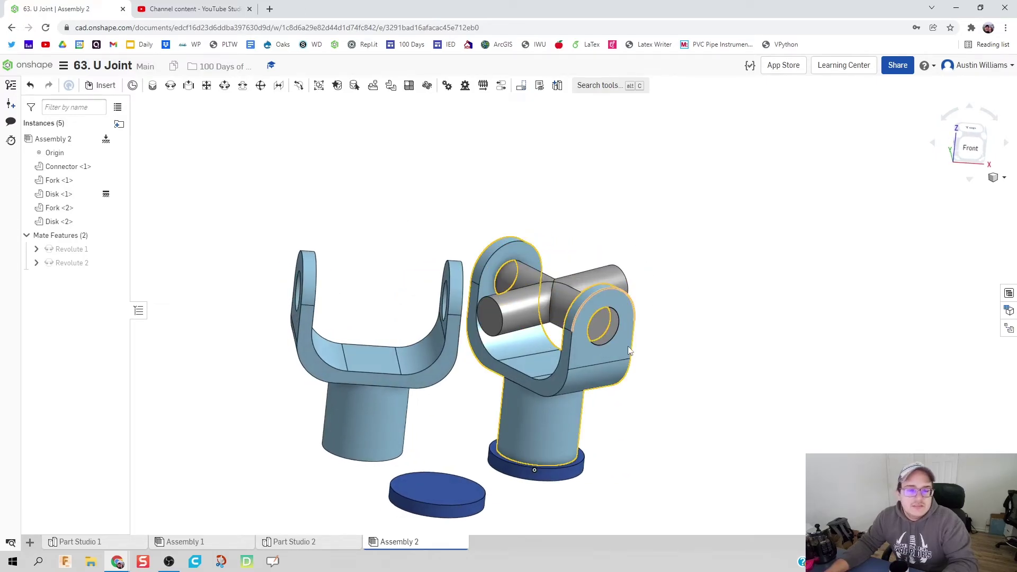
{"action": "left_click_drag", "start_coordinate": [629, 348], "coordinate": [663, 434]}
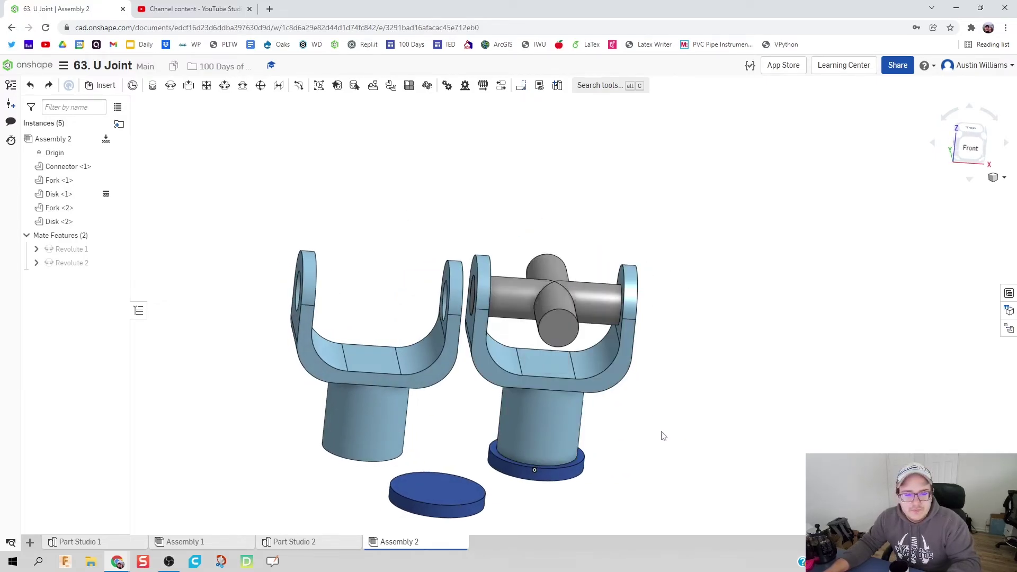
{"action": "right_click_drag", "start_coordinate": [663, 436], "coordinate": [629, 431]}
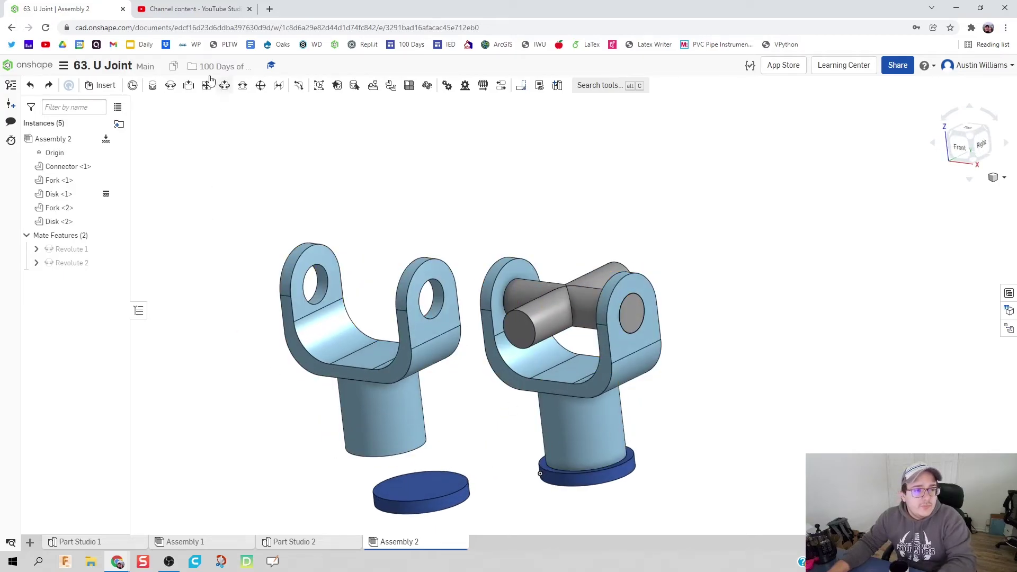
Mate Fork <2>'s hole to the connector's free pin as Revolute 3, with the primary axis flipped
{"action": "left_click", "coordinate": [170, 85]}
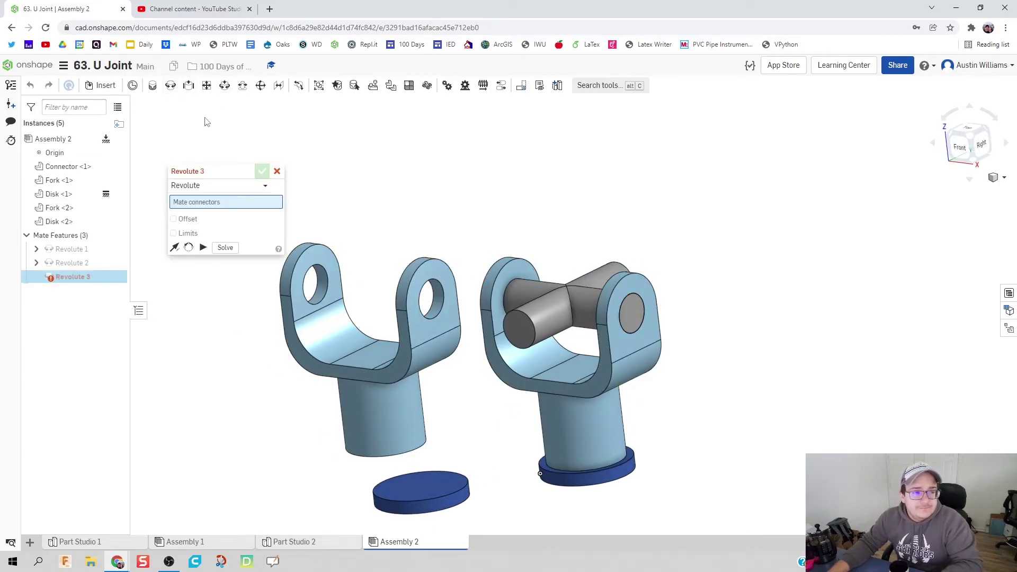
{"action": "left_click", "coordinate": [433, 304]}
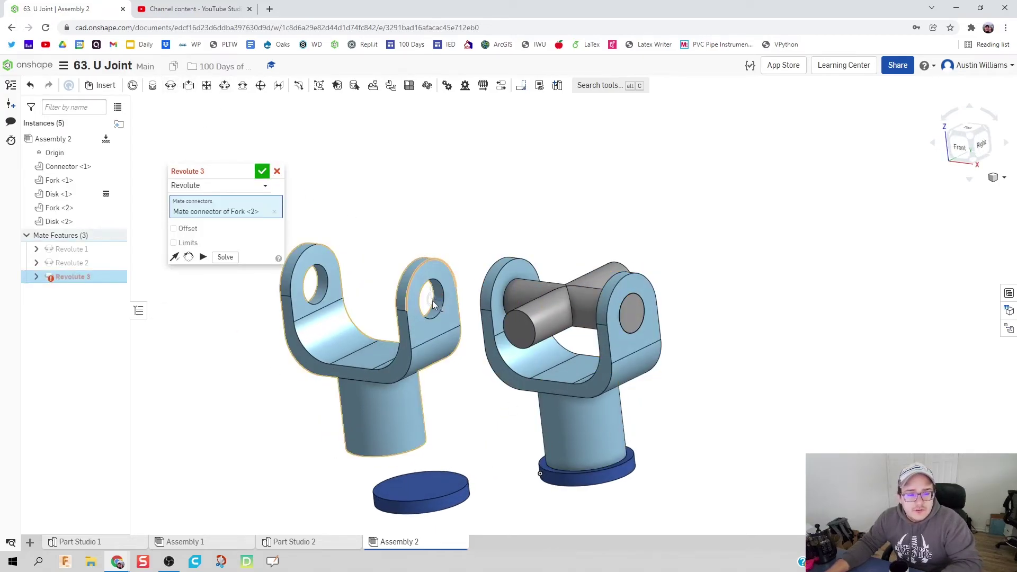
{"action": "left_click", "coordinate": [518, 336]}
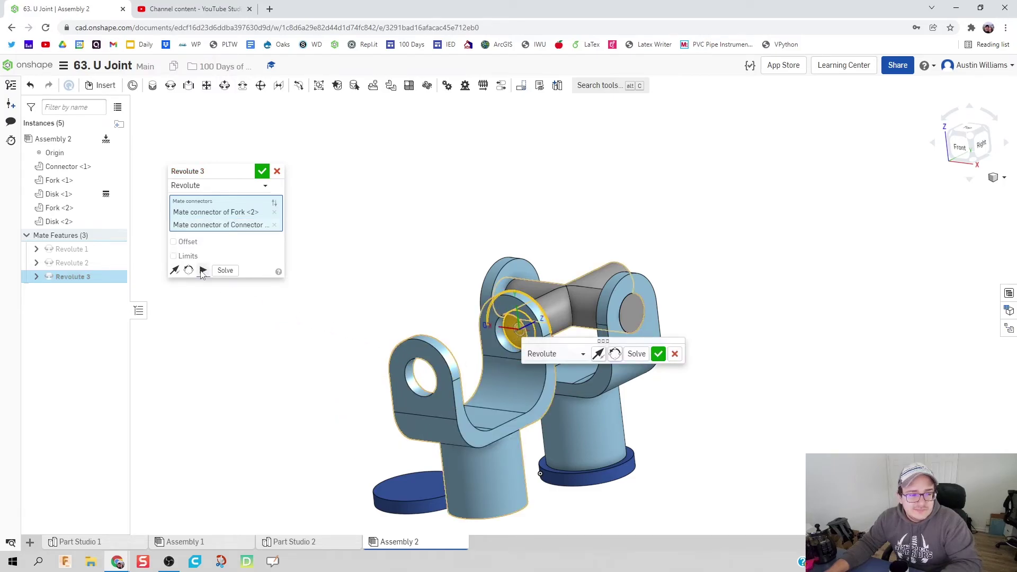
{"action": "left_click", "coordinate": [174, 270]}
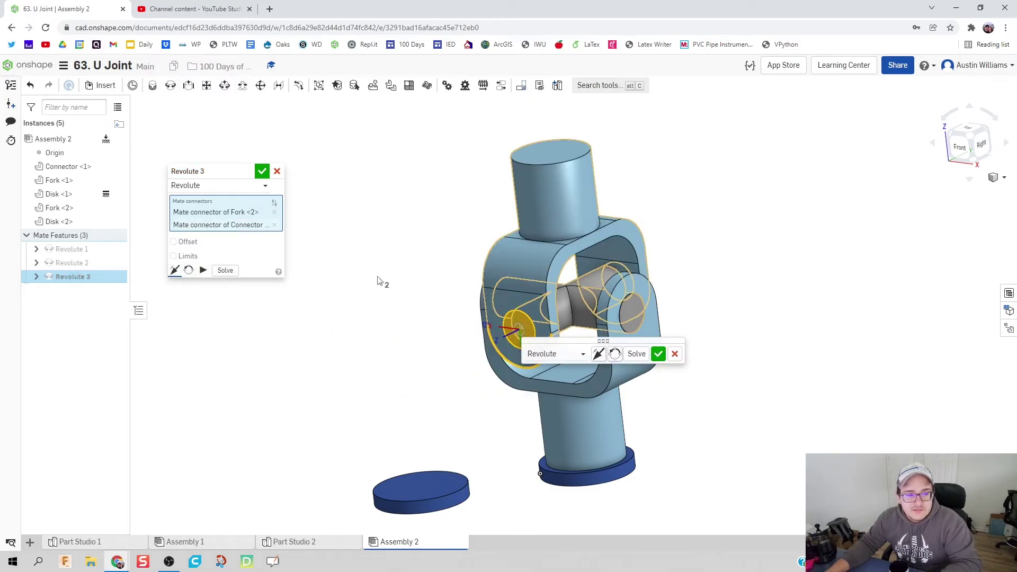
{"action": "right_click_drag", "start_coordinate": [411, 270], "coordinate": [377, 282]}
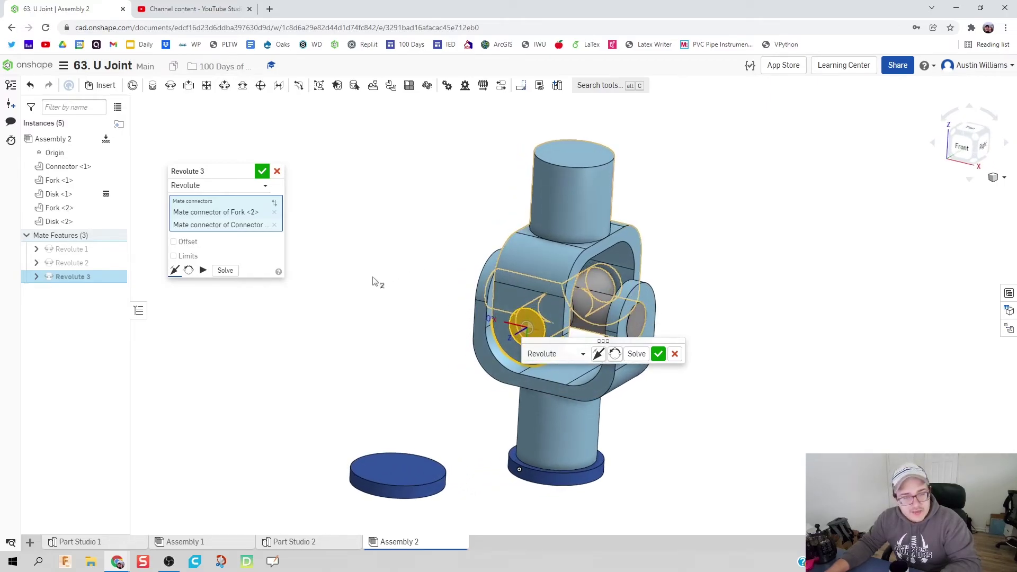
{"action": "left_click", "coordinate": [203, 270]}
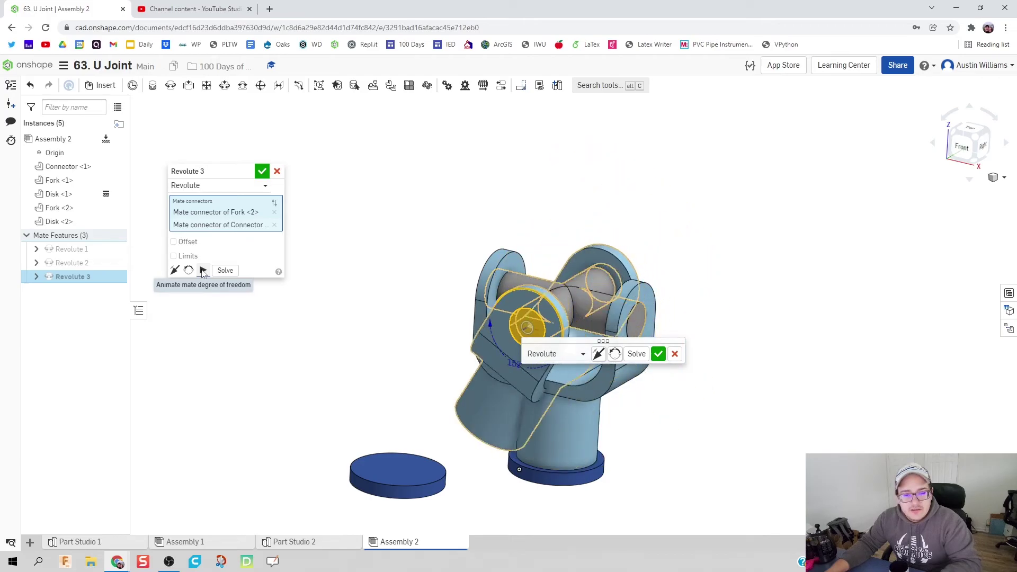
{"action": "left_click", "coordinate": [262, 171]}
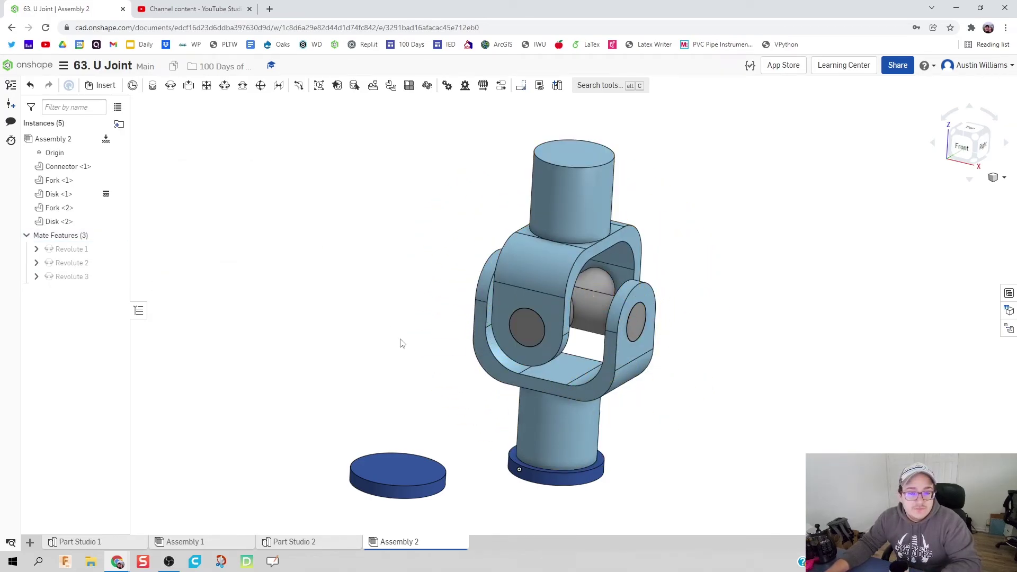
Seat Disk <2> on the top of Fork <2>'s shaft as Revolute 4, cancelling the extra mate
{"action": "left_click", "coordinate": [168, 87]}
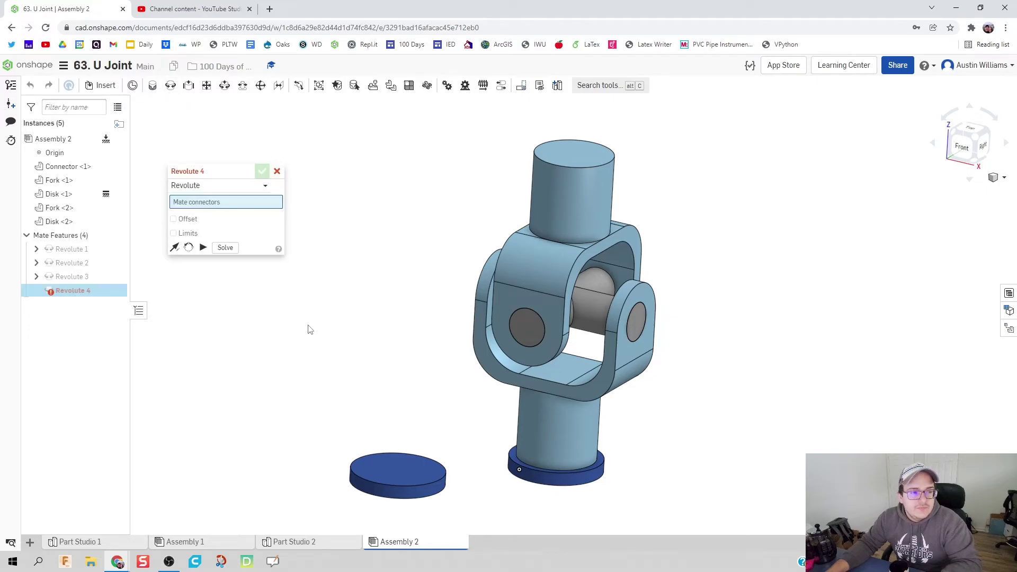
{"action": "left_click", "coordinate": [402, 472]}
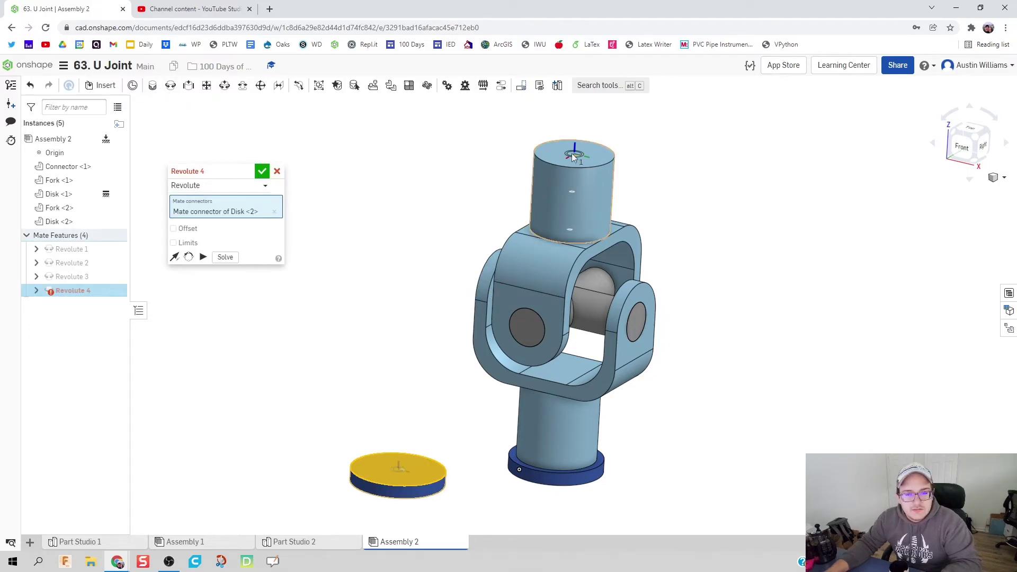
{"action": "left_click", "coordinate": [573, 158]}
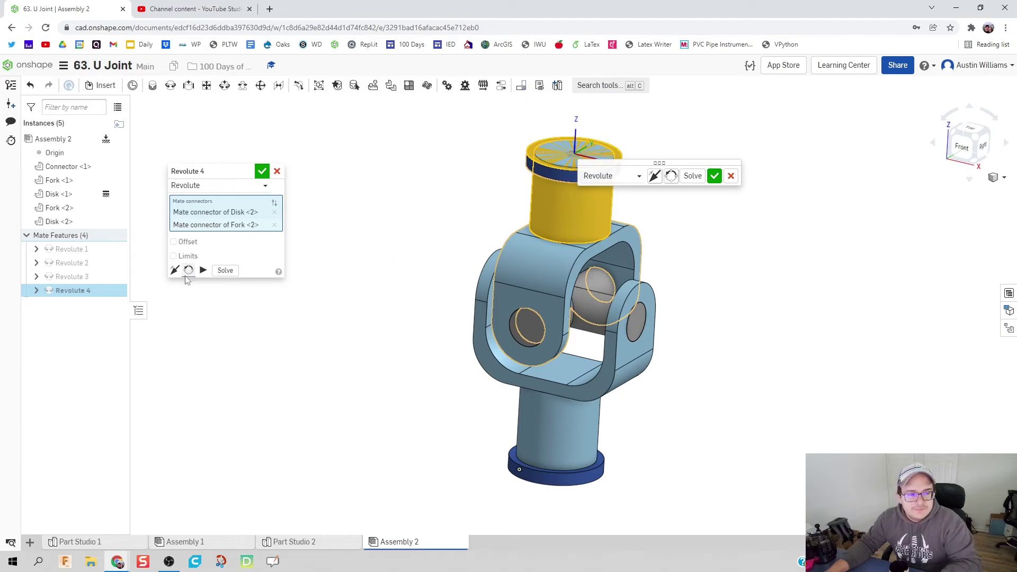
{"action": "middle_click_drag", "start_coordinate": [503, 170], "coordinate": [488, 240]}
{"action": "mouse_move", "coordinate": [488, 241]}
{"action": "right_mouse_down"}
{"action": "mouse_move", "coordinate": [488, 221]}
{"action": "mouse_move", "coordinate": [480, 249]}
{"action": "right_mouse_up"}
{"action": "middle_click_drag", "start_coordinate": [480, 249], "coordinate": [480, 194]}
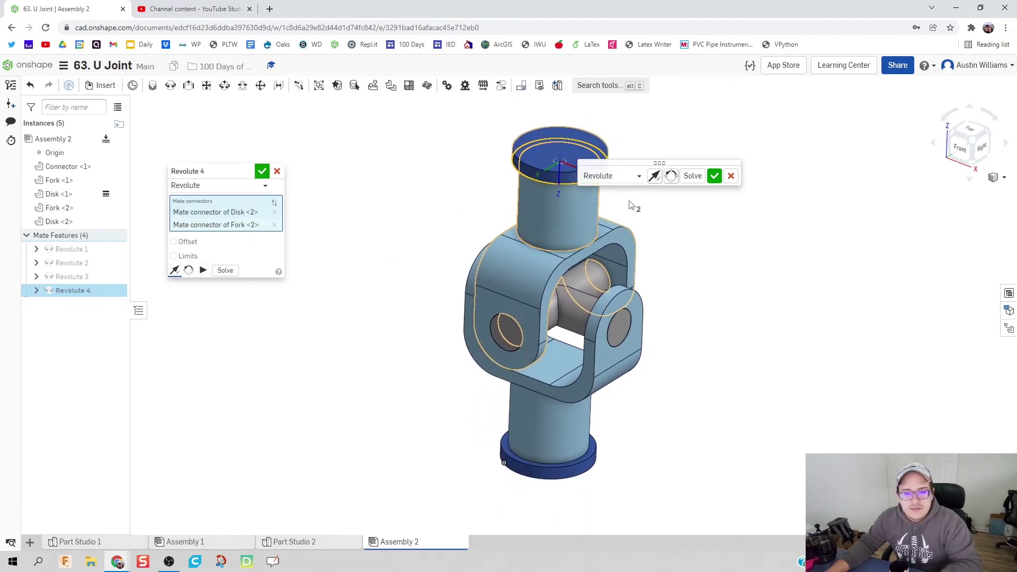
{"action": "left_click", "coordinate": [714, 178]}
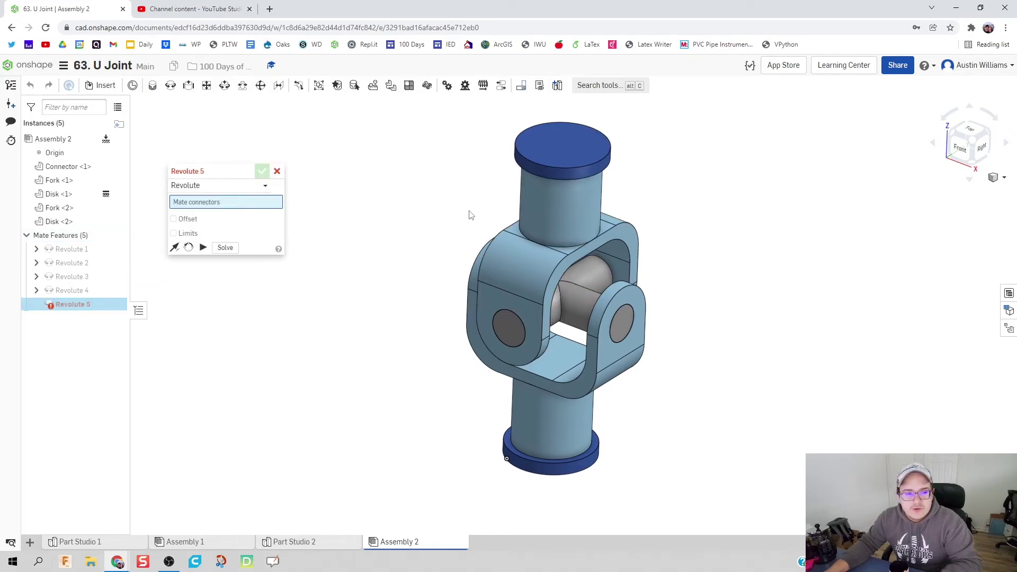
{"action": "left_click", "coordinate": [277, 171]}
{"action": "right_click_drag", "start_coordinate": [393, 266], "coordinate": [412, 259]}
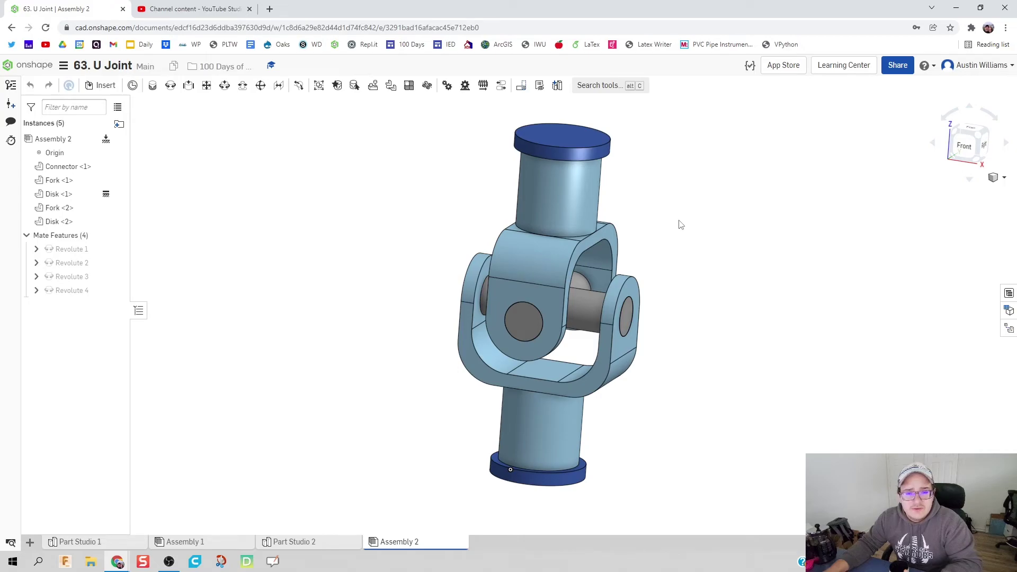
Rotate Disk <2> with the triad handle until the upper fork tilts 25 deg
{"action": "left_click", "coordinate": [522, 135]}
{"action": "left_click", "coordinate": [513, 142]}
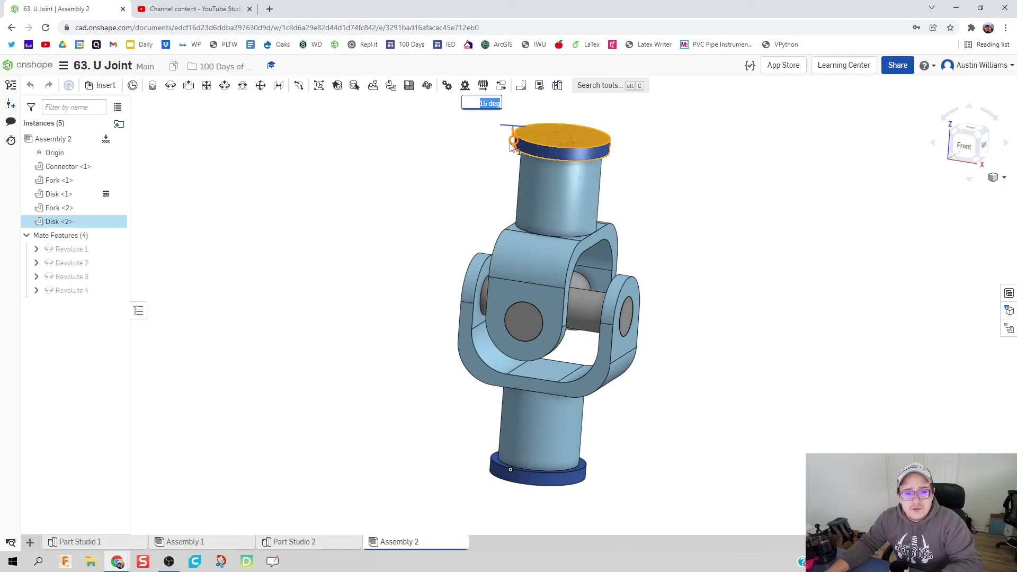
{"action": "left_click_drag", "start_coordinate": [512, 147], "coordinate": [444, 176]}
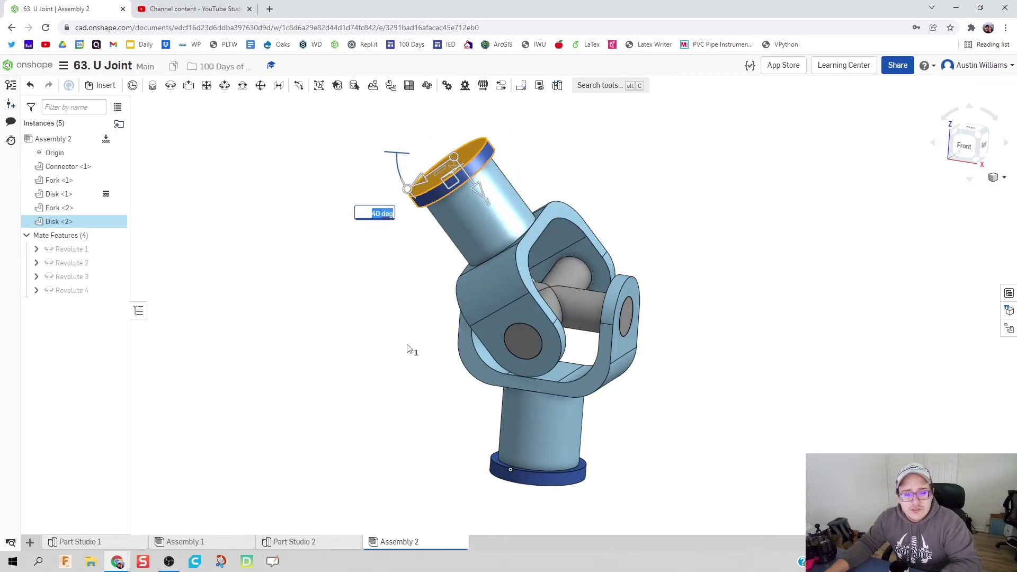
{"action": "right_click_drag", "start_coordinate": [411, 350], "coordinate": [441, 220]}
{"action": "left_click_drag", "start_coordinate": [440, 198], "coordinate": [453, 169]}
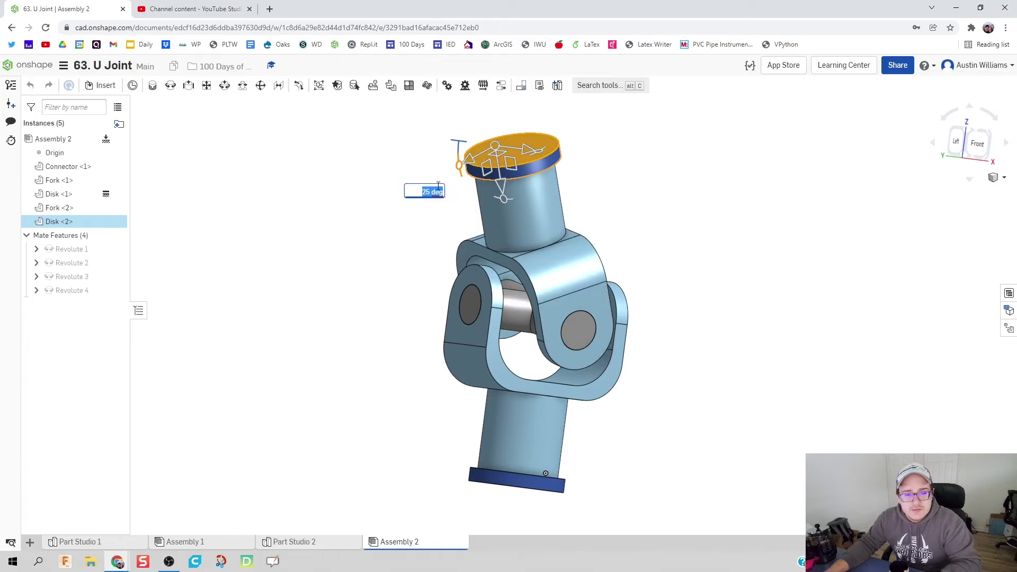
{"action": "right_click_drag", "start_coordinate": [415, 336], "coordinate": [404, 336]}
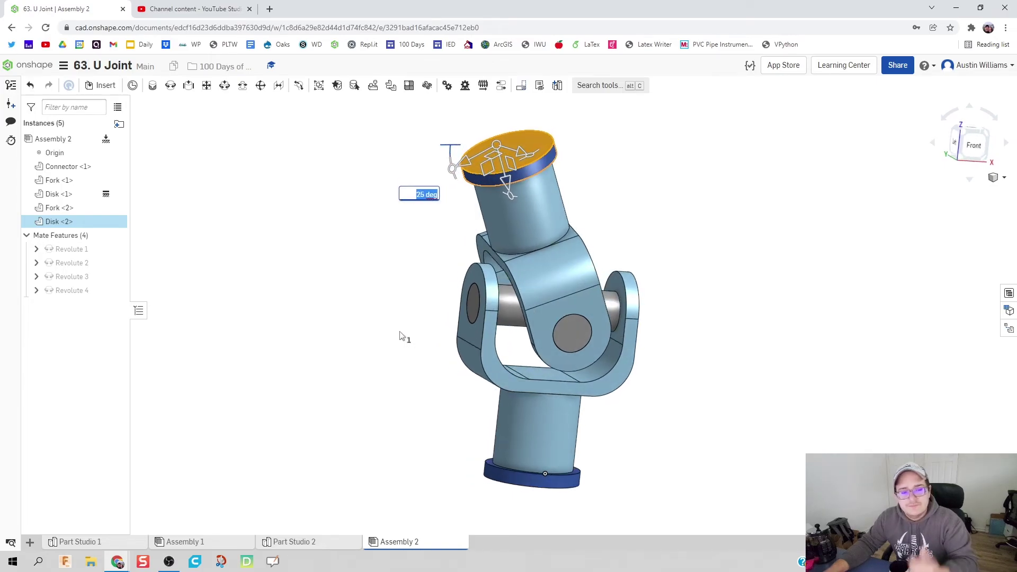
{"action": "left_click", "coordinate": [413, 239]}
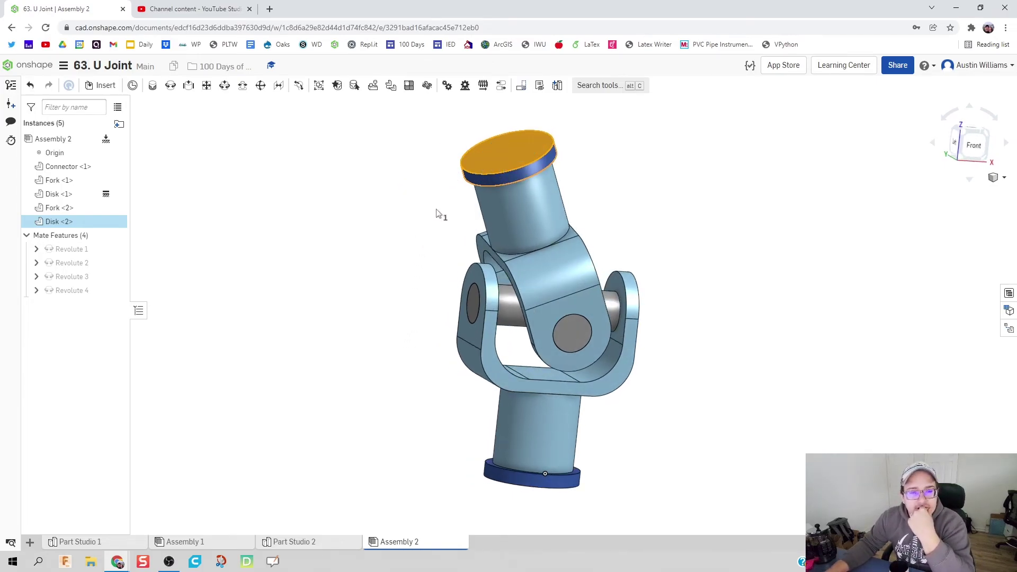
Fix Disk <2>, then play a 0–360 deg animation of Revolute 1
{"action": "right_click", "coordinate": [498, 151]}
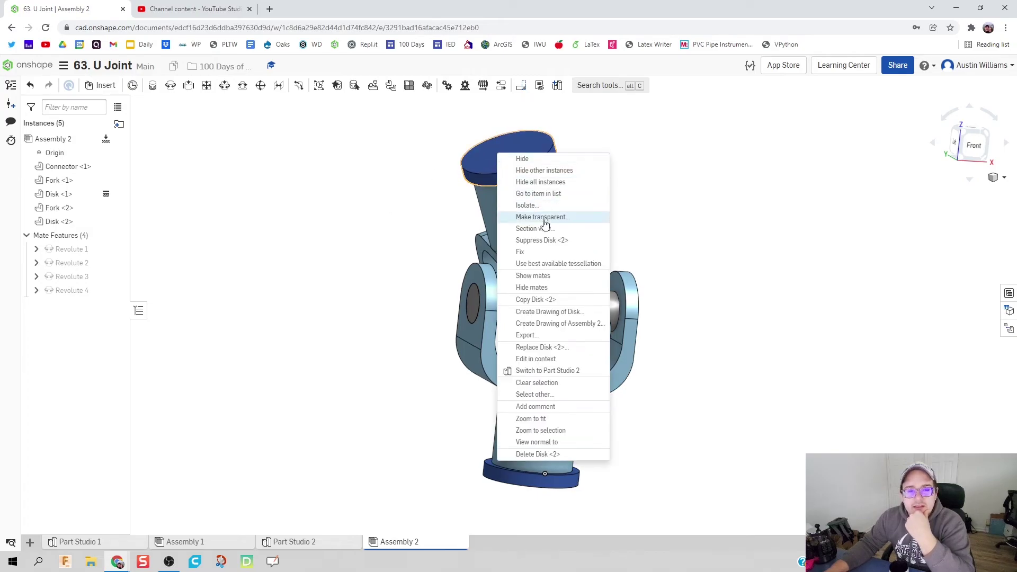
{"action": "left_click", "coordinate": [545, 257]}
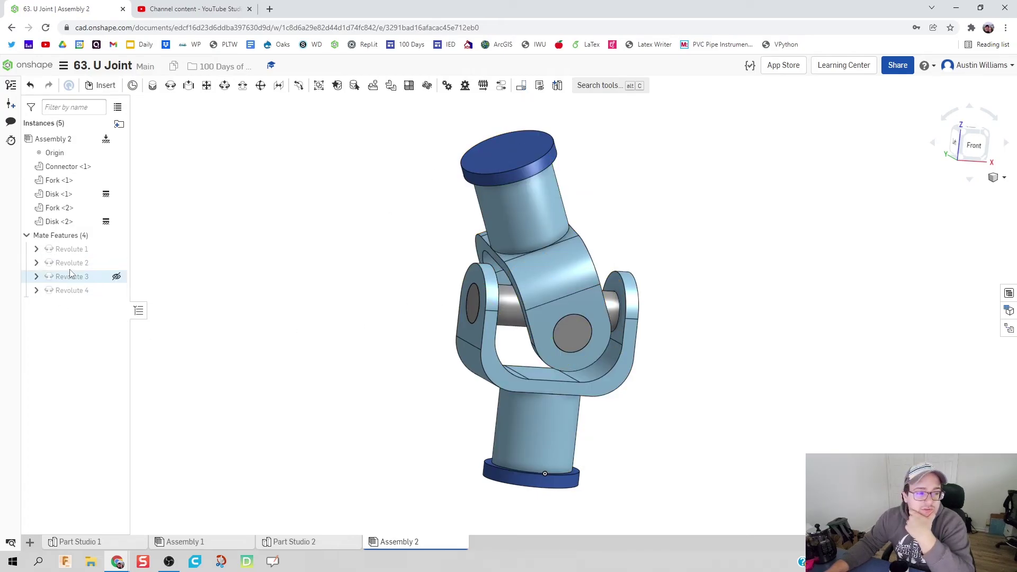
{"action": "right_click", "coordinate": [78, 251]}
{"action": "left_click", "coordinate": [99, 359]}
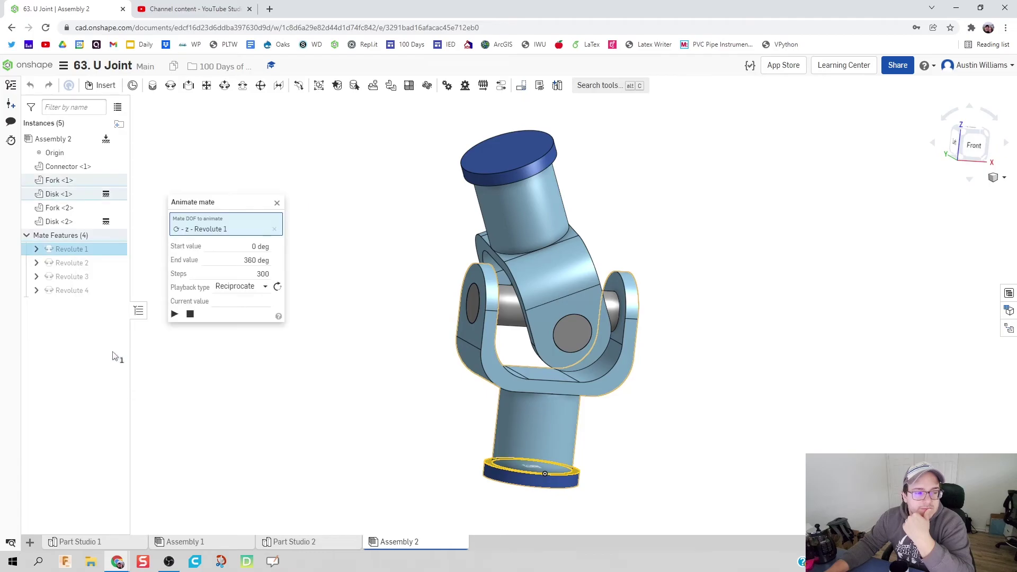
{"action": "left_click", "coordinate": [175, 313]}
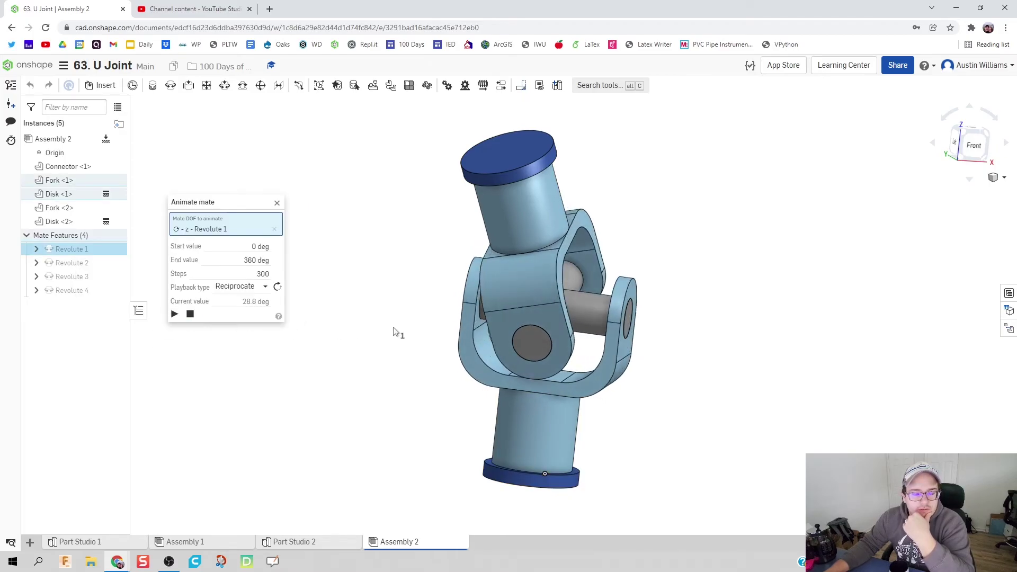